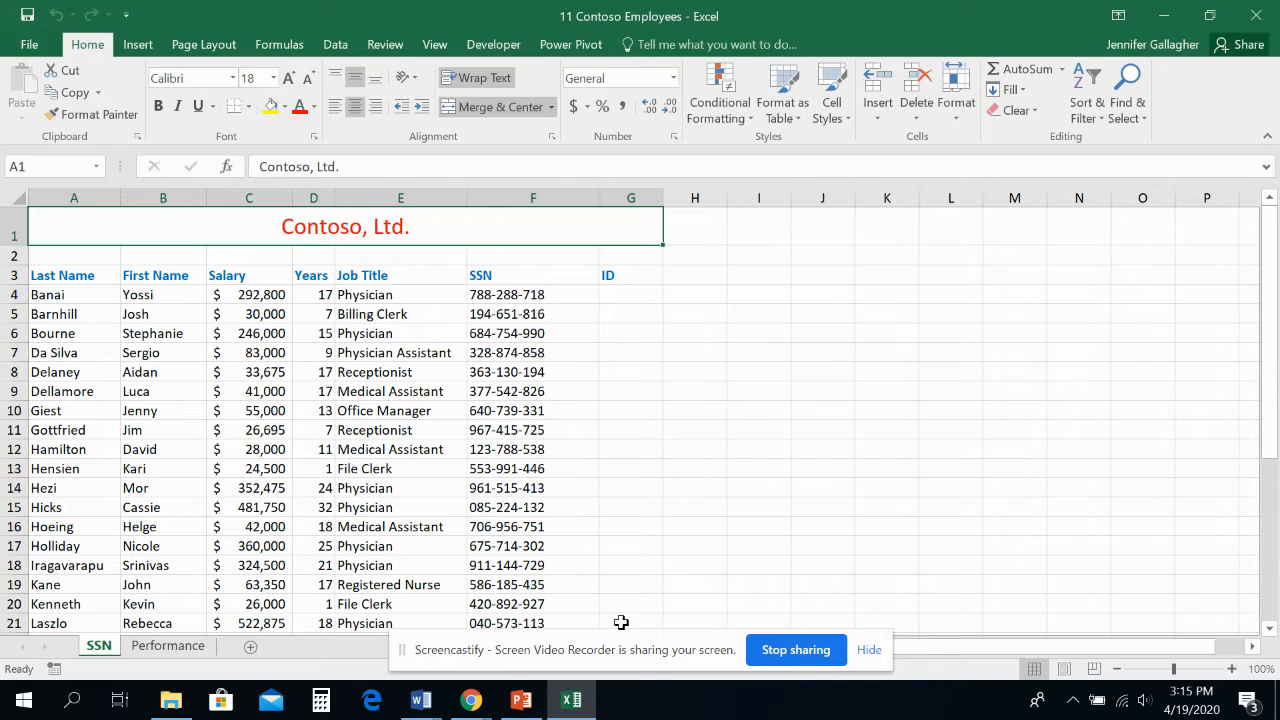
Save the workbook as "11 Payroll Data Solution" in the current "L11 - Practice Files - Excel 2016 - Copy" folder
left_click(29, 46)
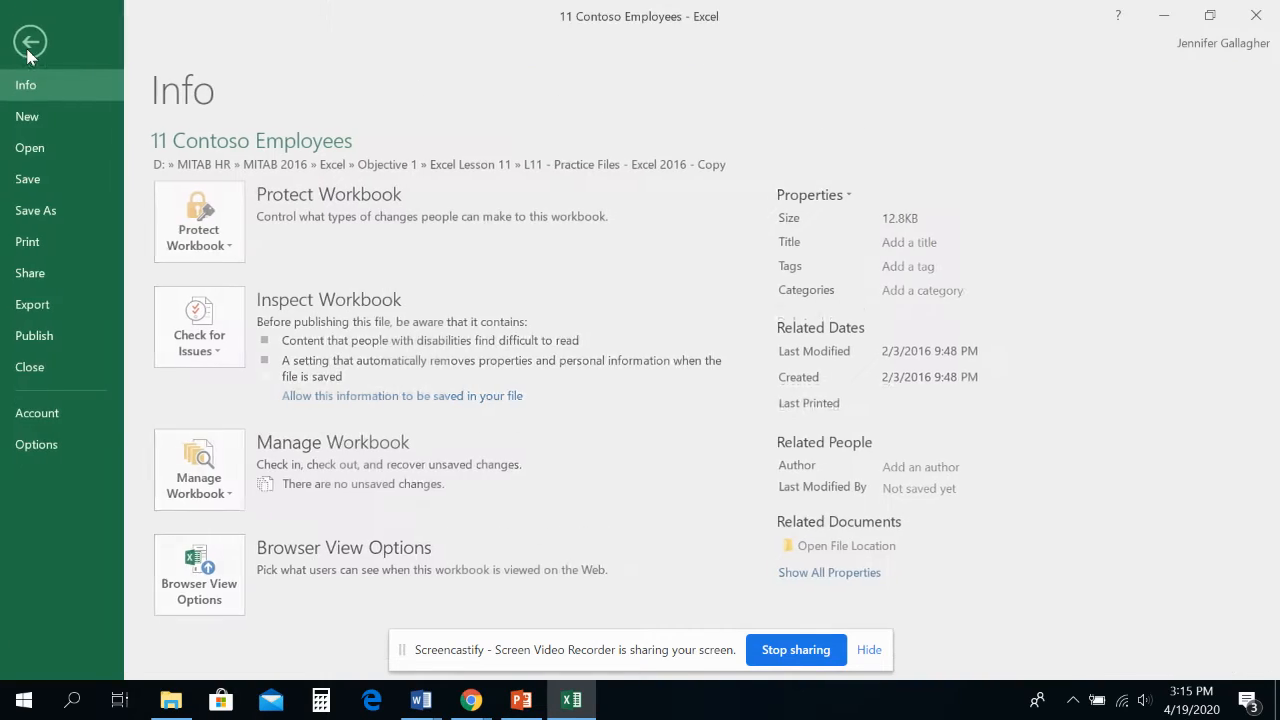
left_click(58, 226)
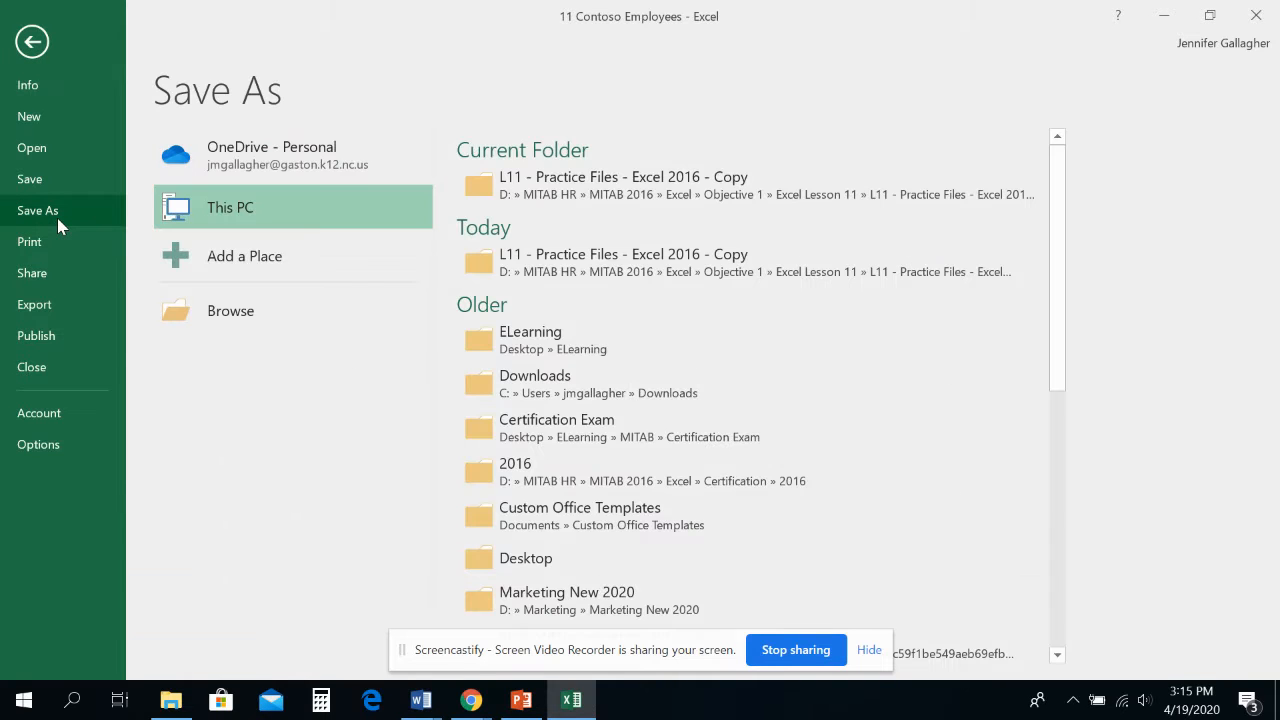
left_click(548, 206)
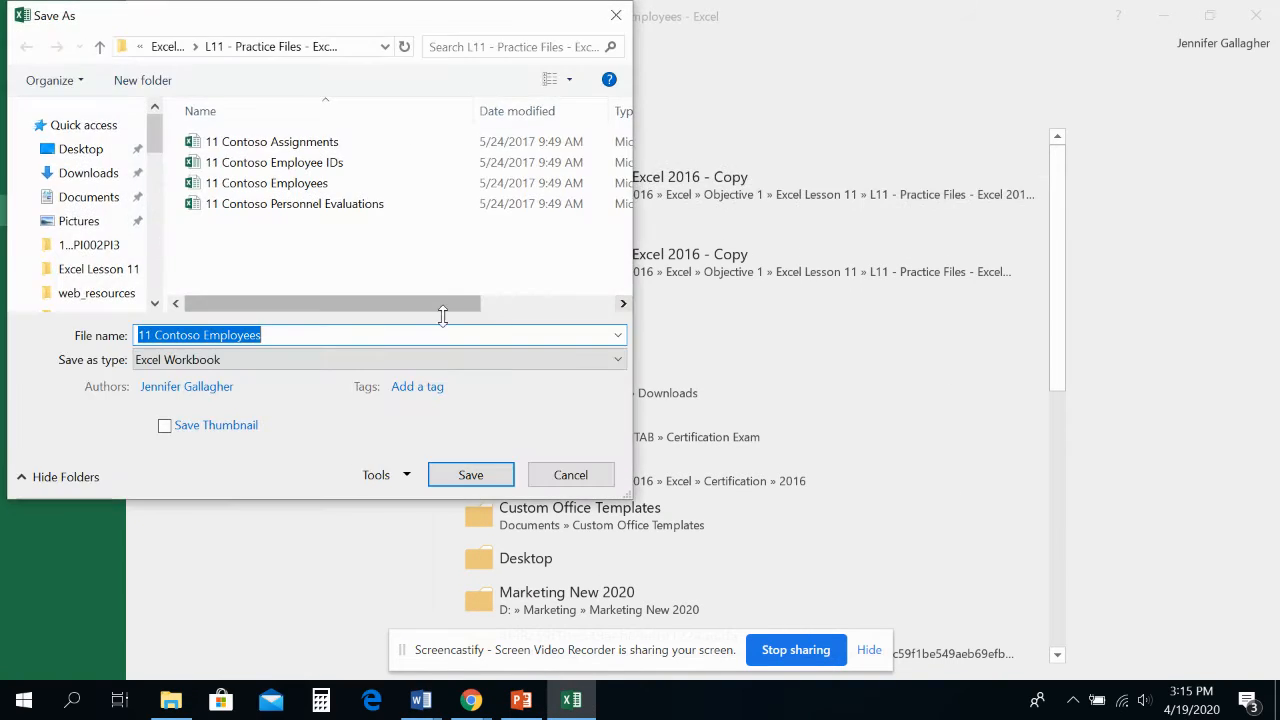
left_click(291, 341)
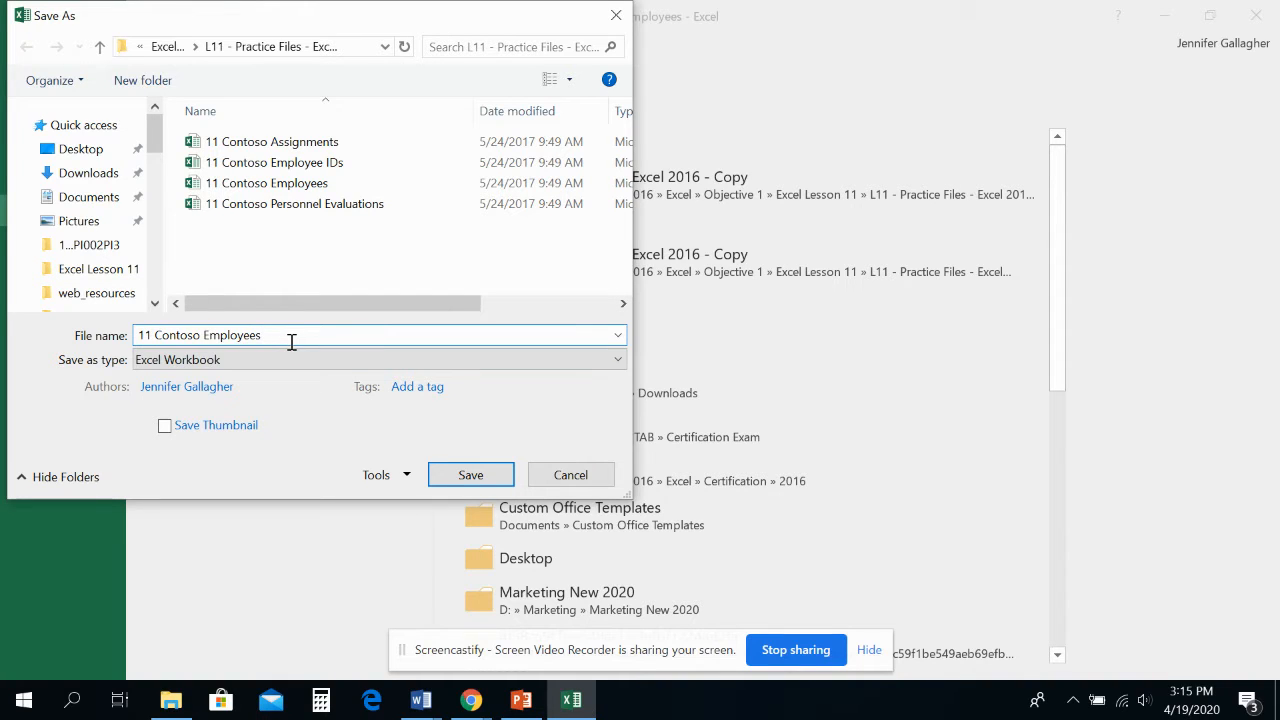
key("BackSpace")
key("BackSpace")
key("BackSpace")
key("BackSpace")
key("BackSpace")
key("BackSpace")
key("BackSpace")
key("BackSpace")
key("BackSpace")
key("BackSpace")
key("BackSpace")
key("BackSpace")
key("BackSpace")
key("BackSpace")
key("BackSpace")
key("BackSpace")
key("BackSpace")
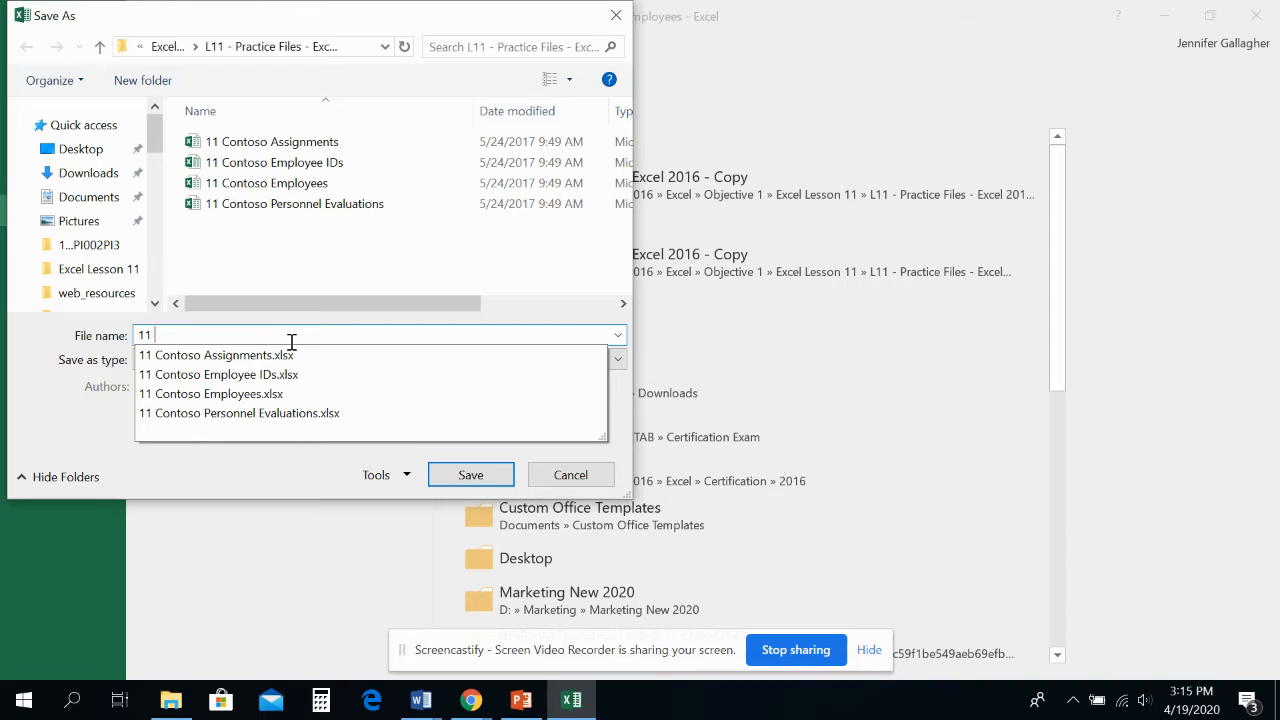
type("Payro")
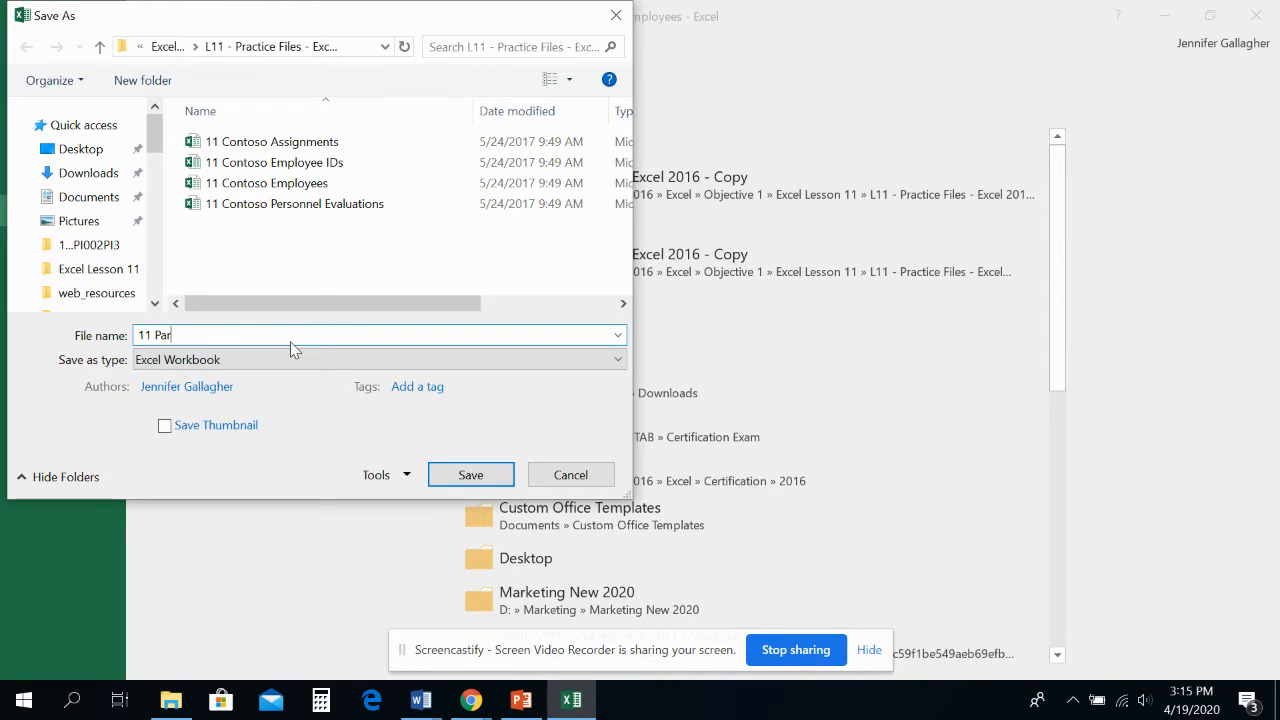
type("ll Data Solution")
left_click(470, 474)
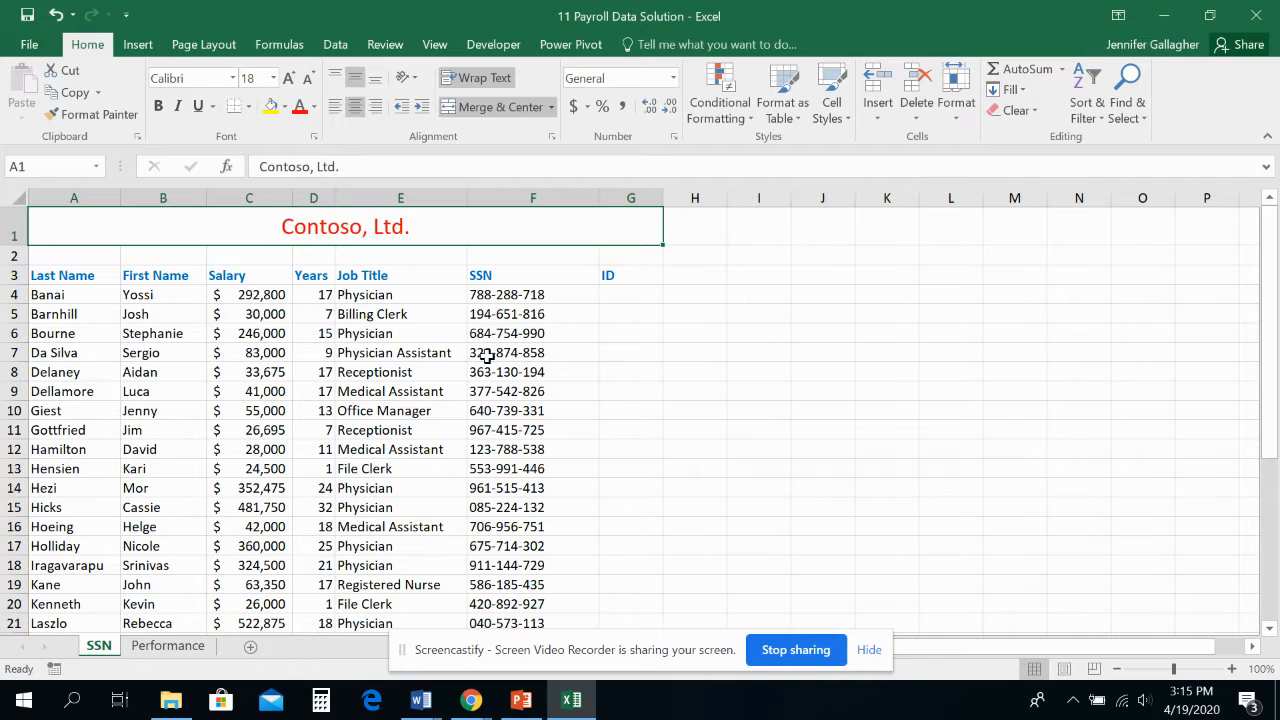
Insert a RANDBETWEEN function in cell G4 with 10000 as the bottom value and 99999 as the top value
left_click(621, 293)
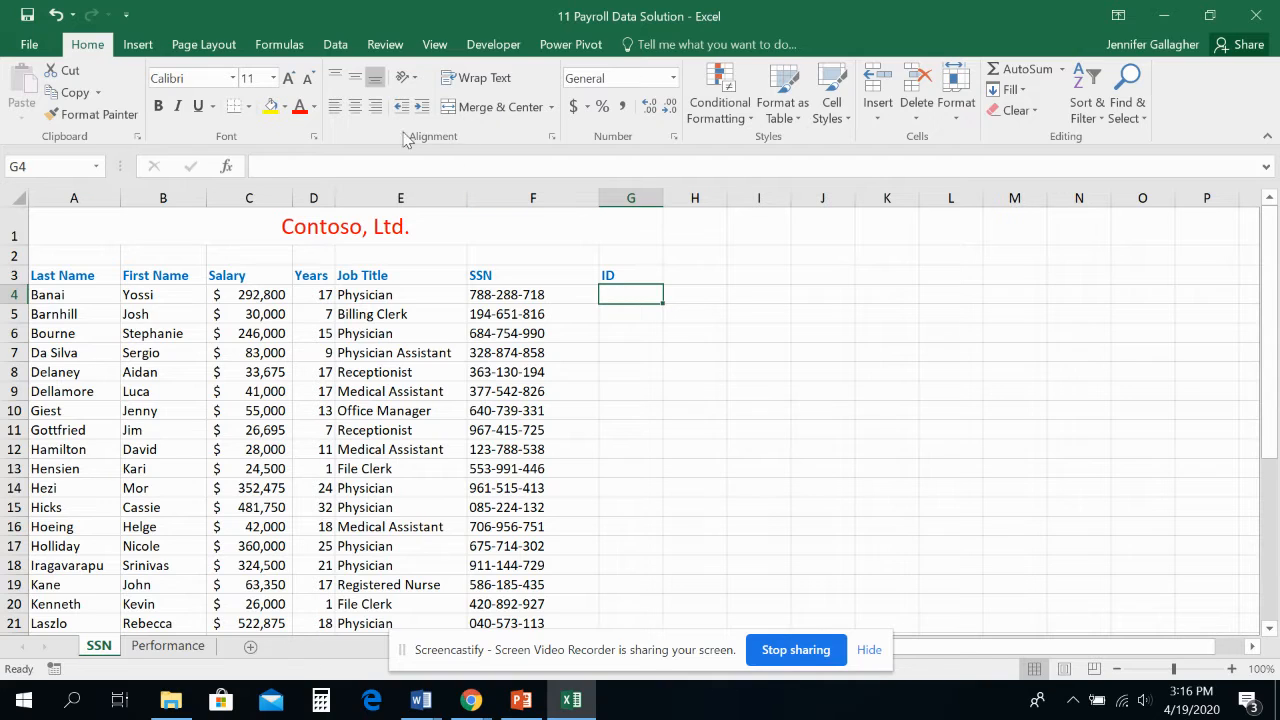
left_click(282, 45)
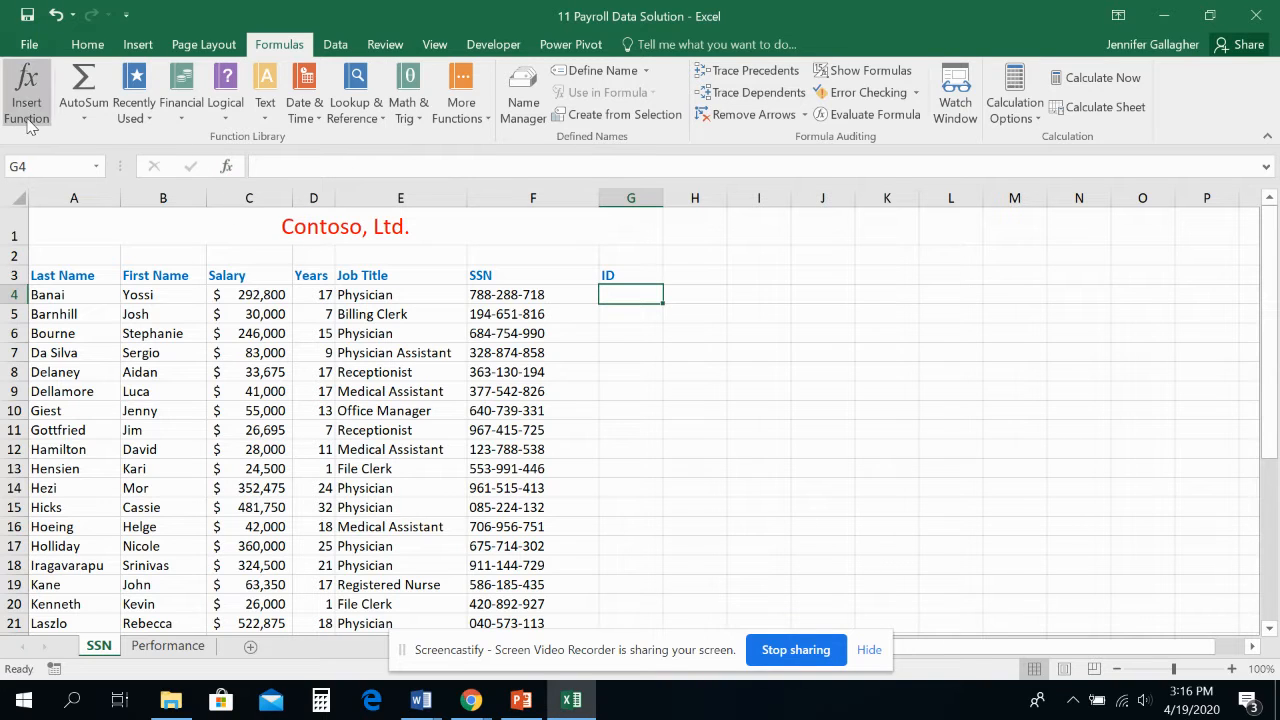
left_click(417, 118)
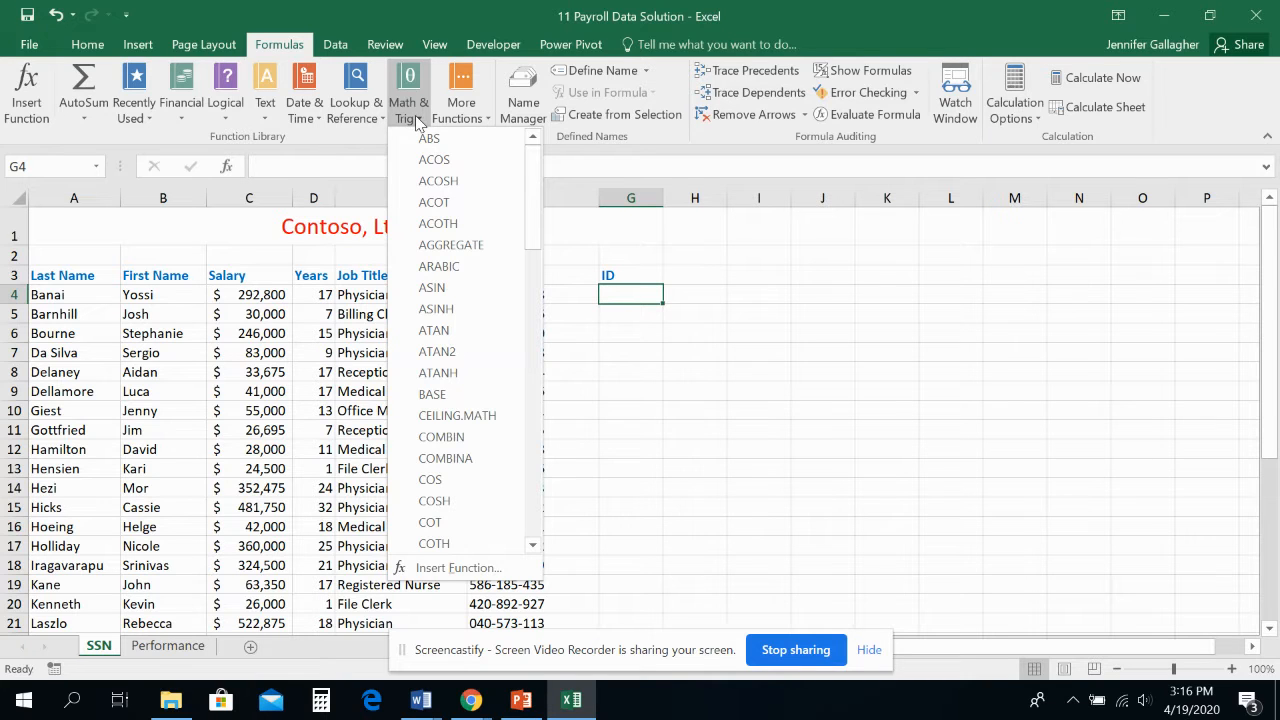
left_click_drag(531, 160, 526, 418)
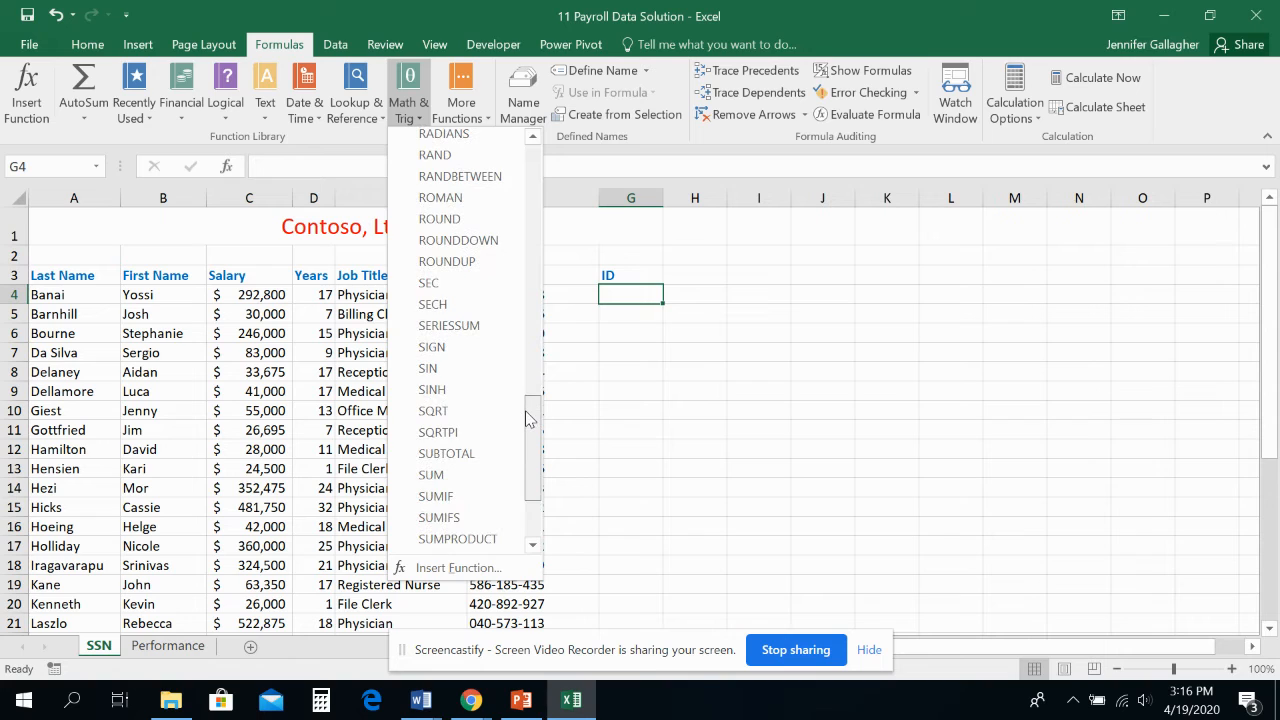
left_click(458, 178)
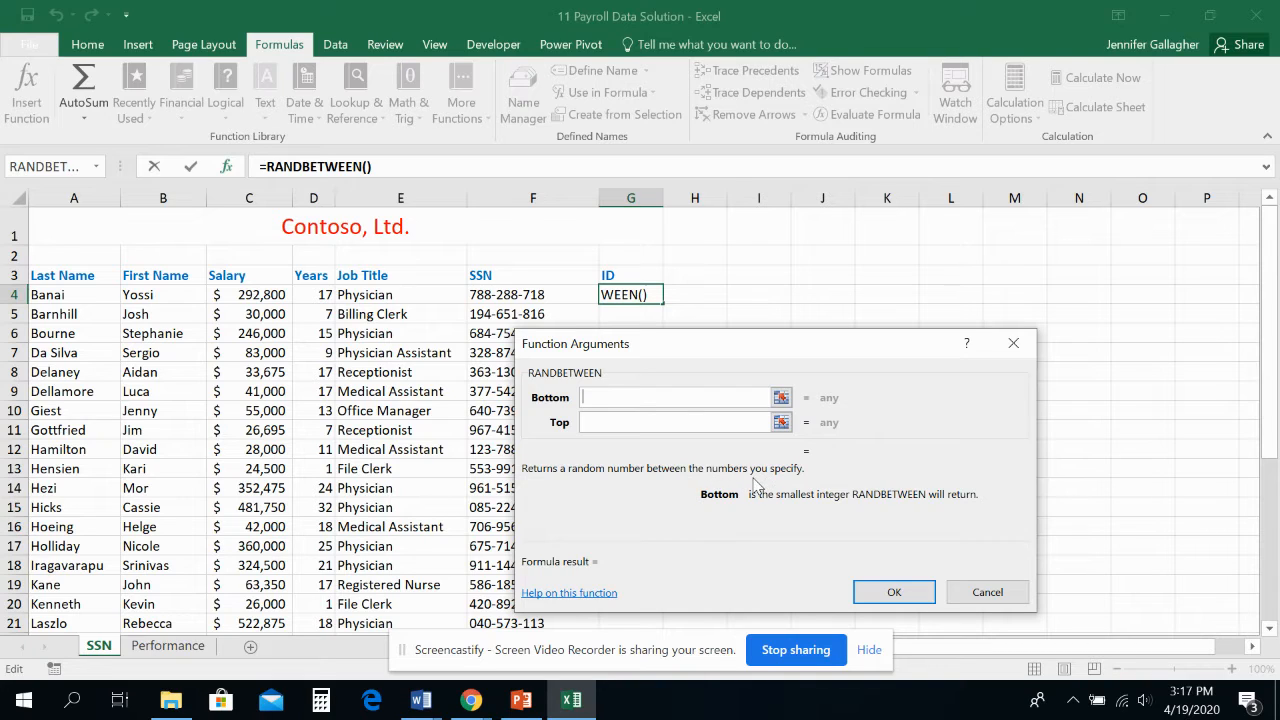
left_click(587, 421)
left_click(600, 397)
left_click(613, 421)
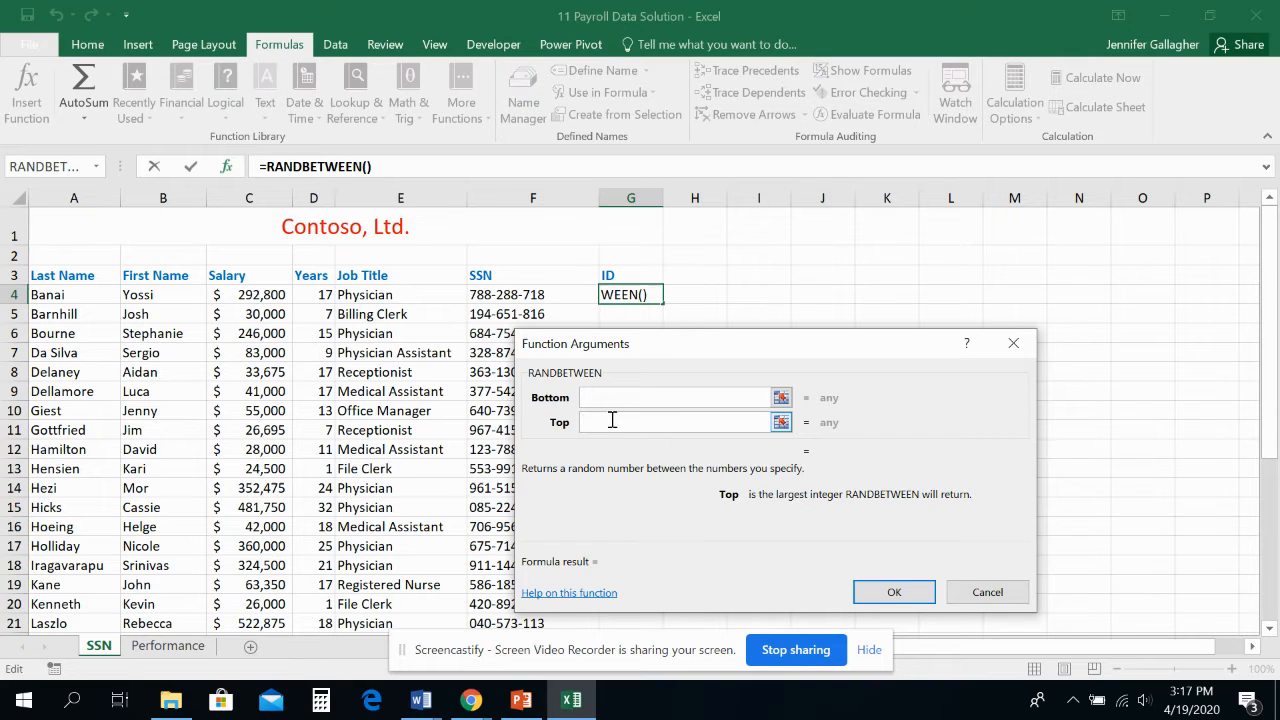
left_click(605, 398)
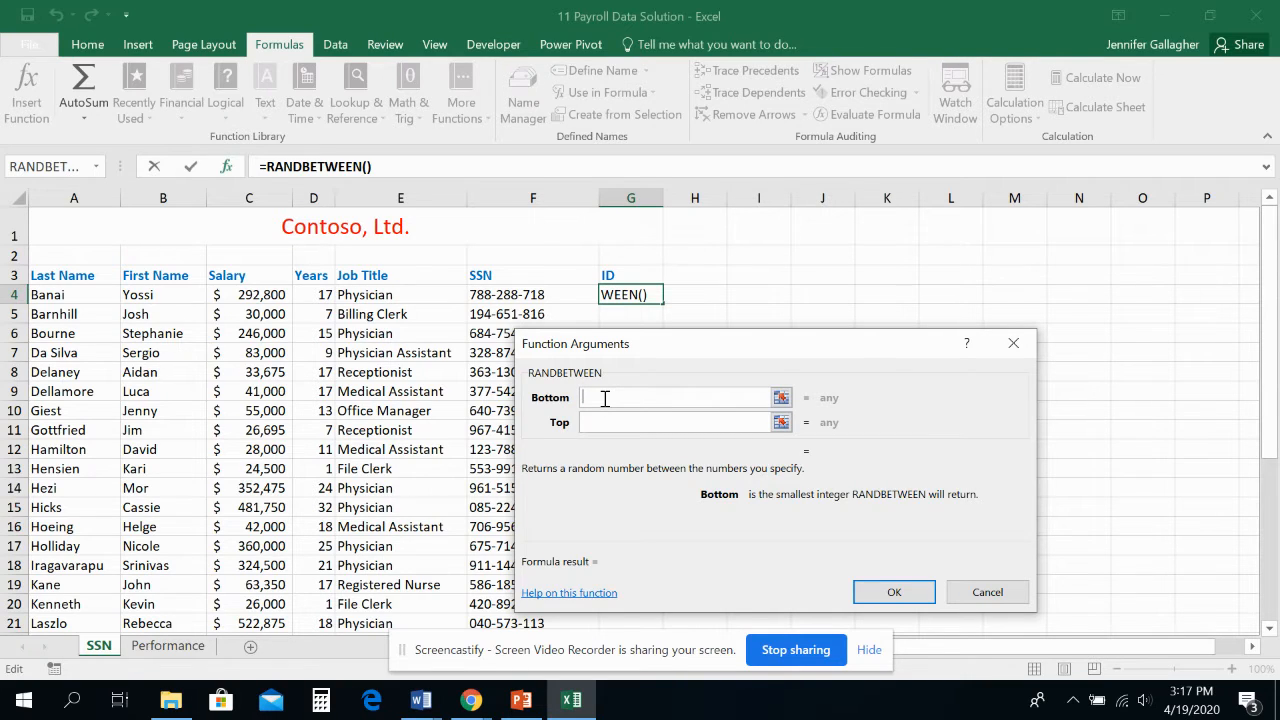
type("10000")
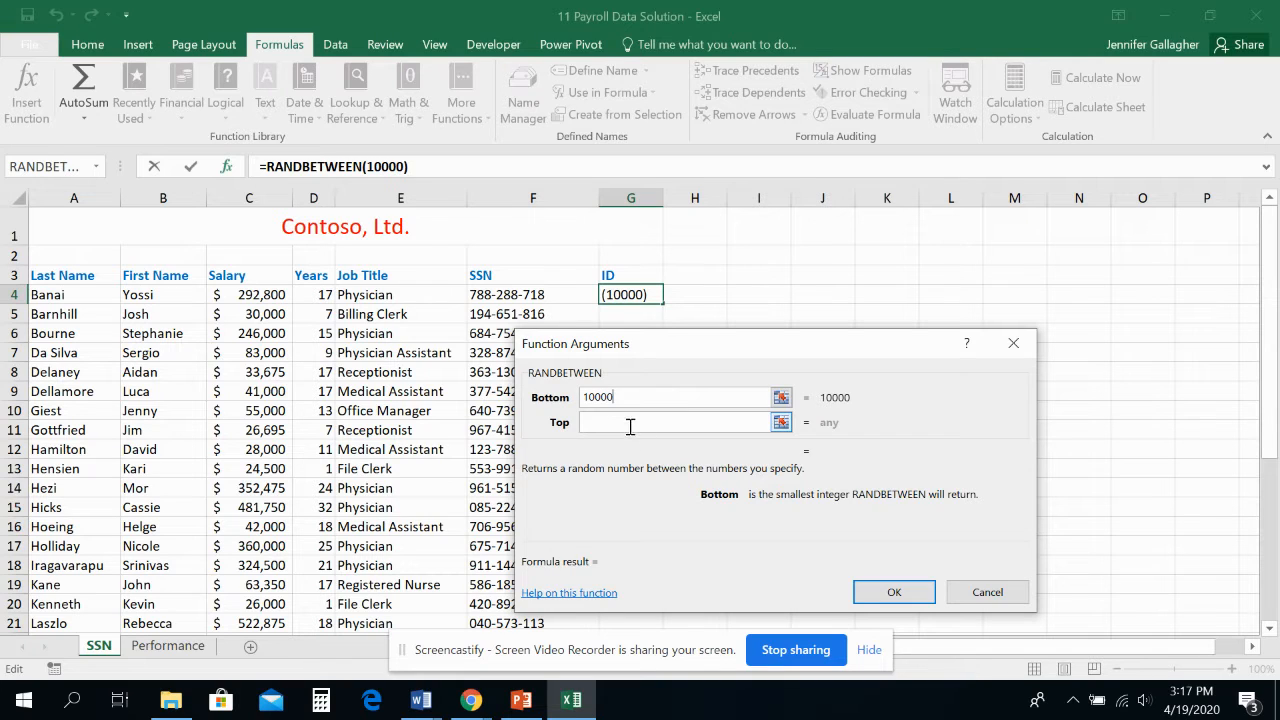
left_click(629, 423)
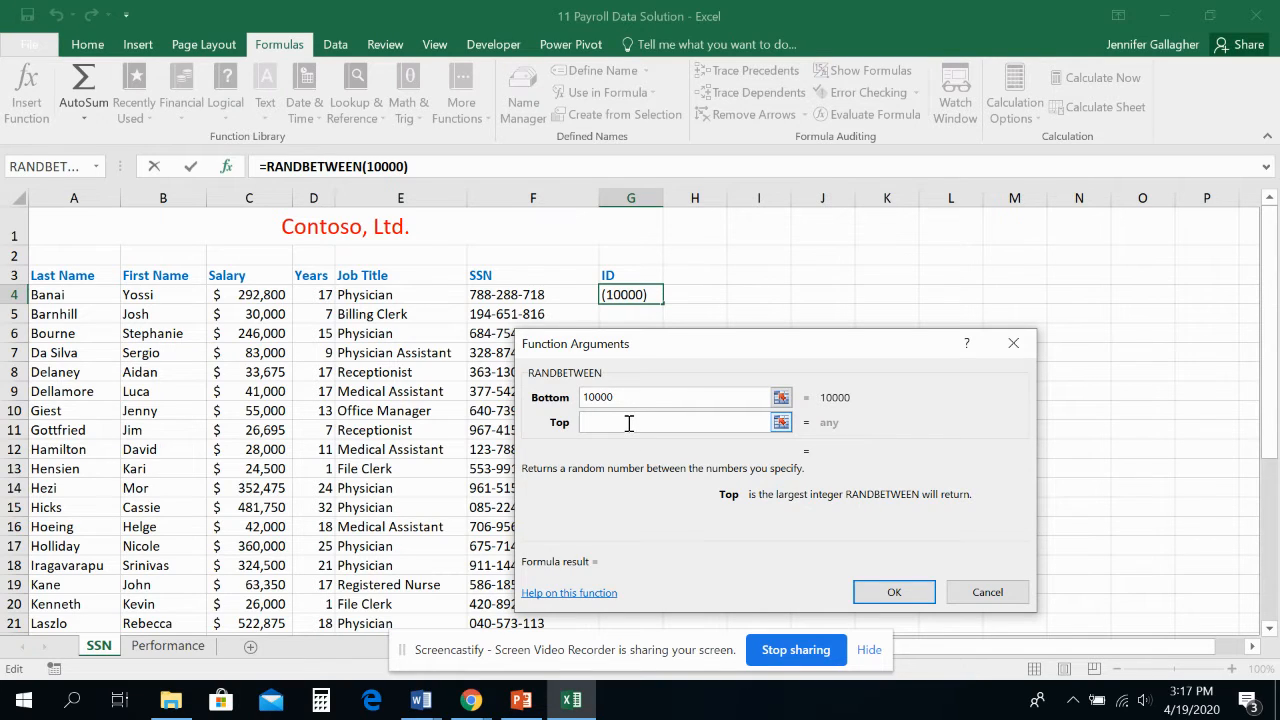
type("99999")
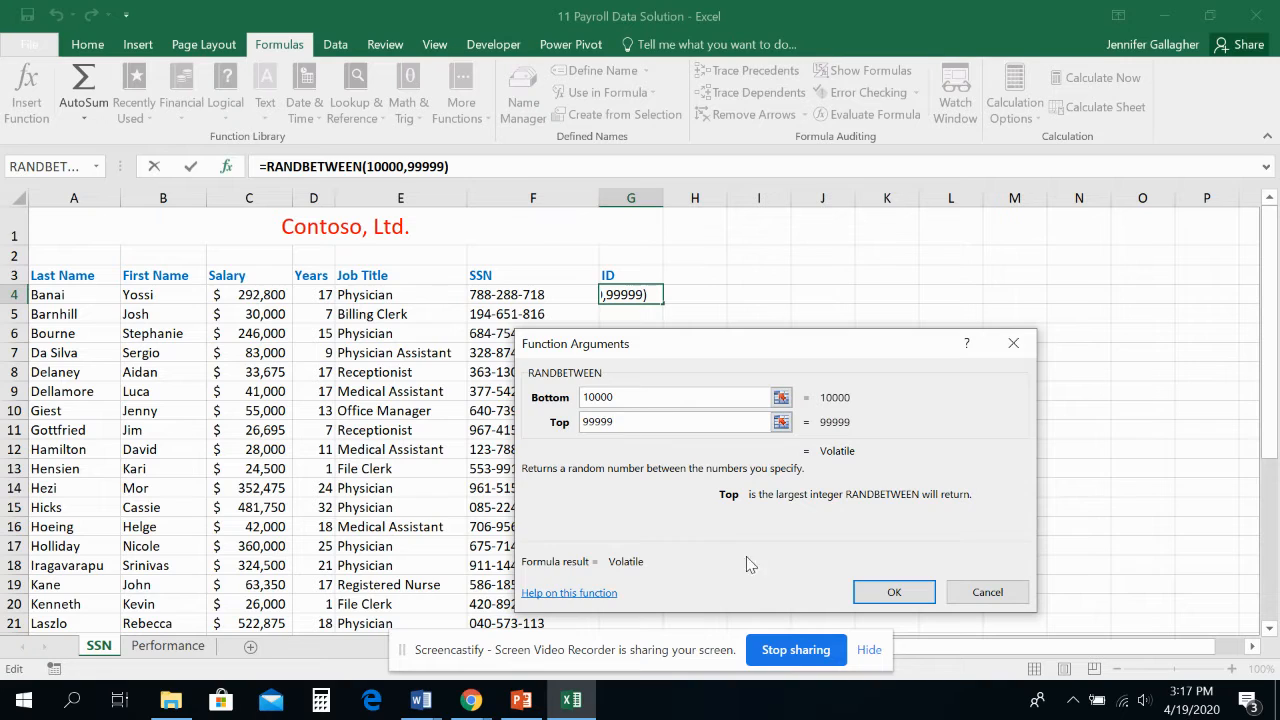
left_click(887, 590)
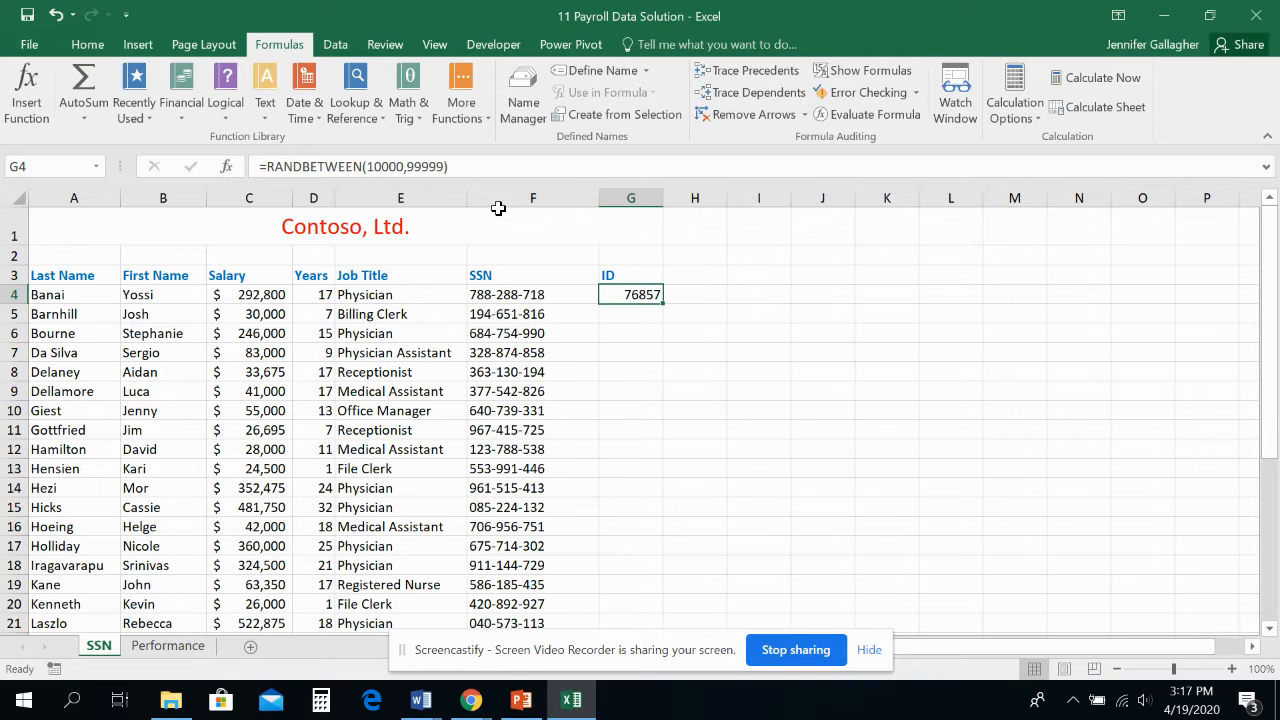
Fill the RANDBETWEEN formula from G4 down the ID column to the last employee row, G33
double_click(662, 300)
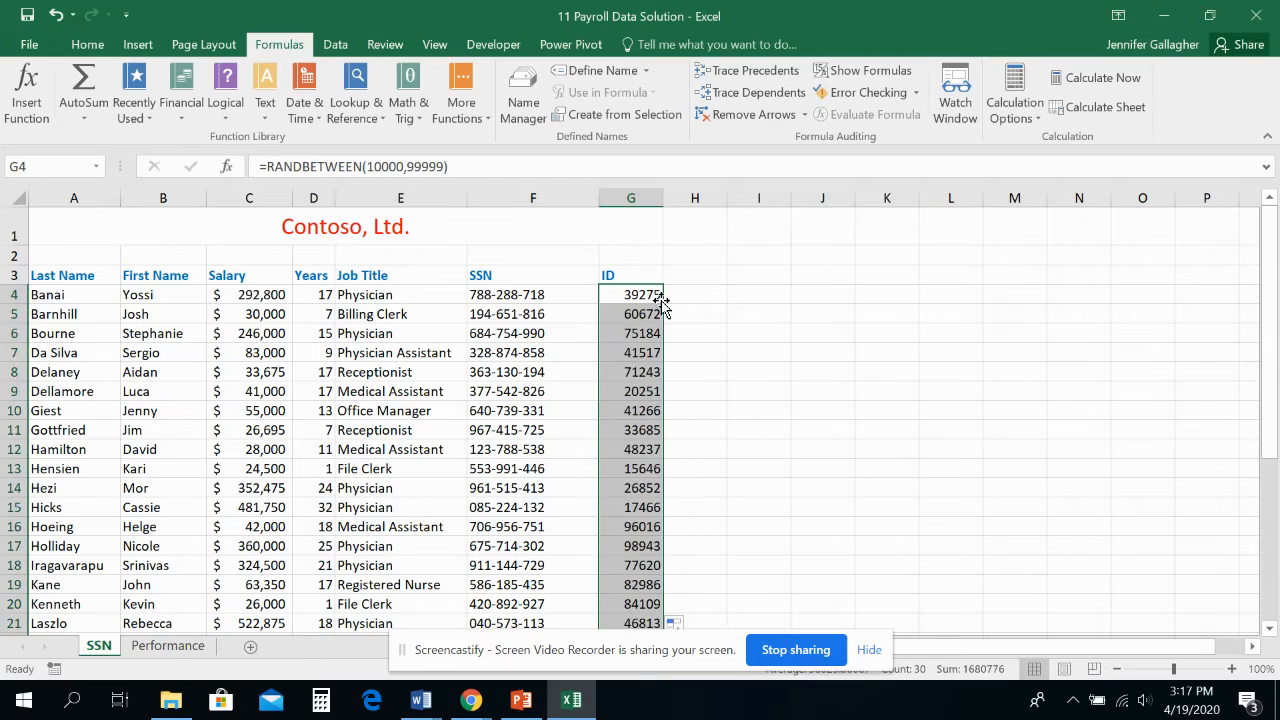
scroll(650, 353, "down", 4)
scroll(648, 353, "down", 3)
scroll(648, 353, "up", 6)
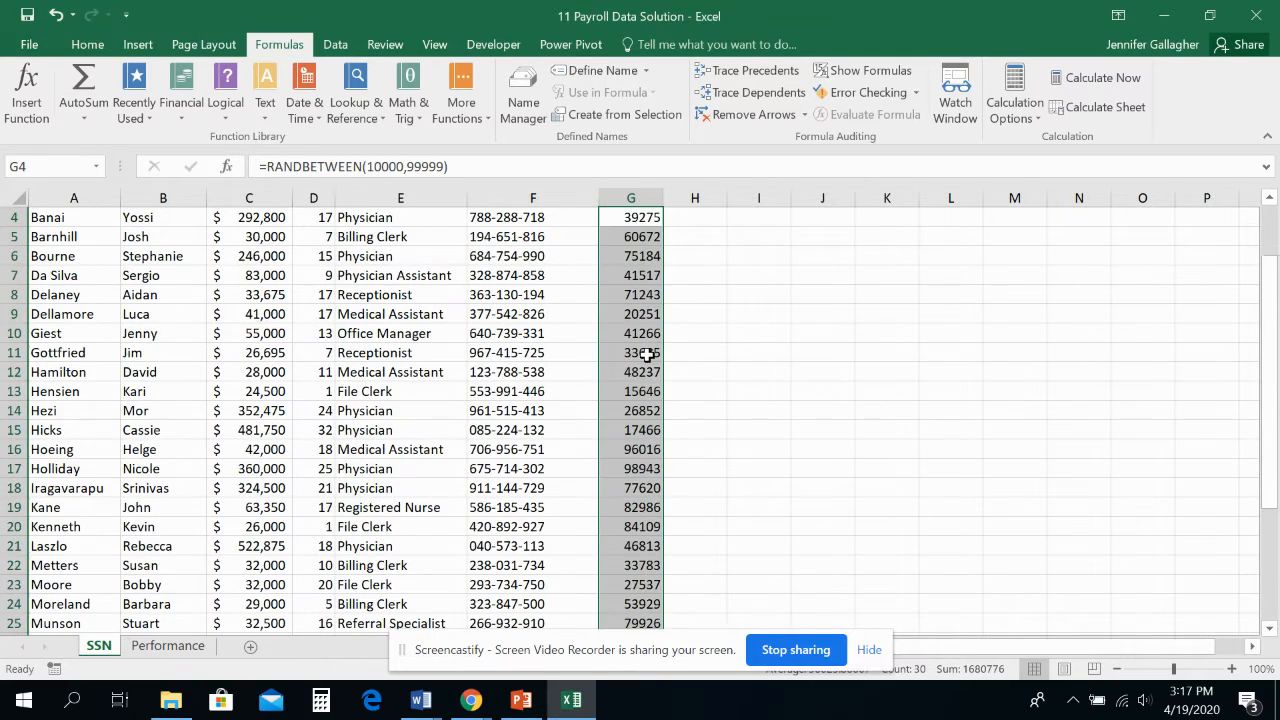
scroll(648, 354, "down", 5)
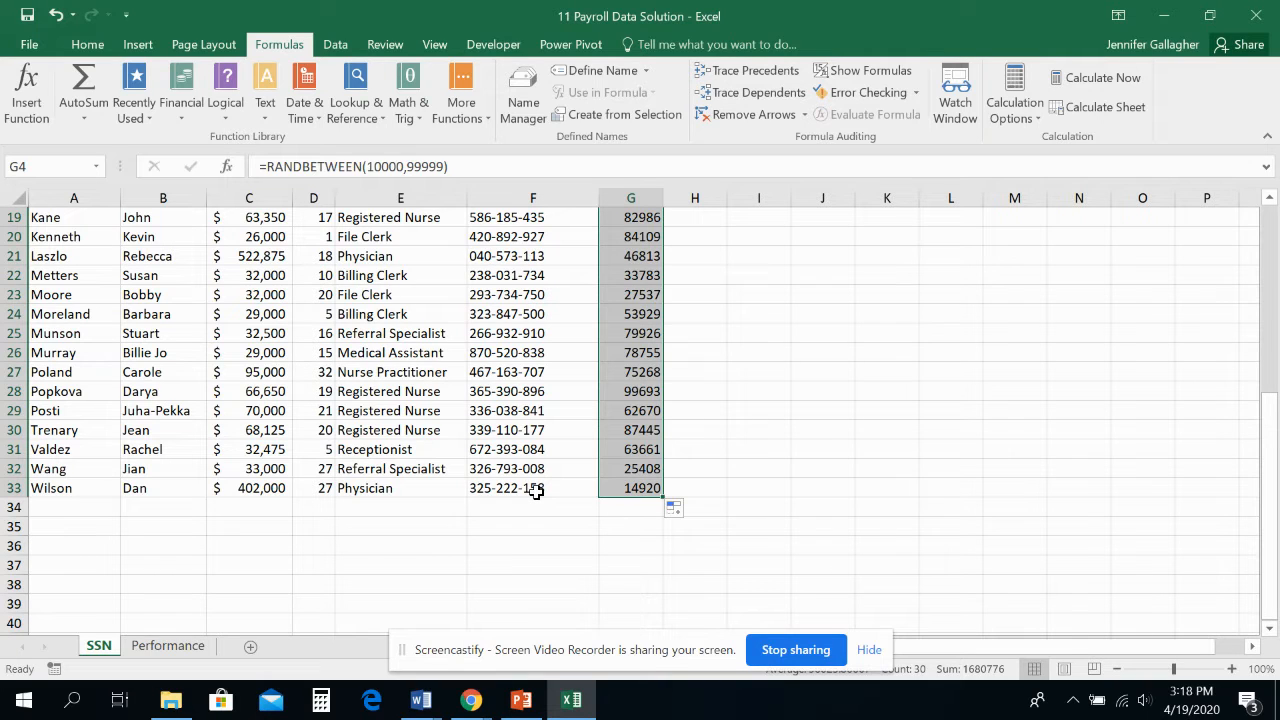
scroll(641, 460, "up", 6)
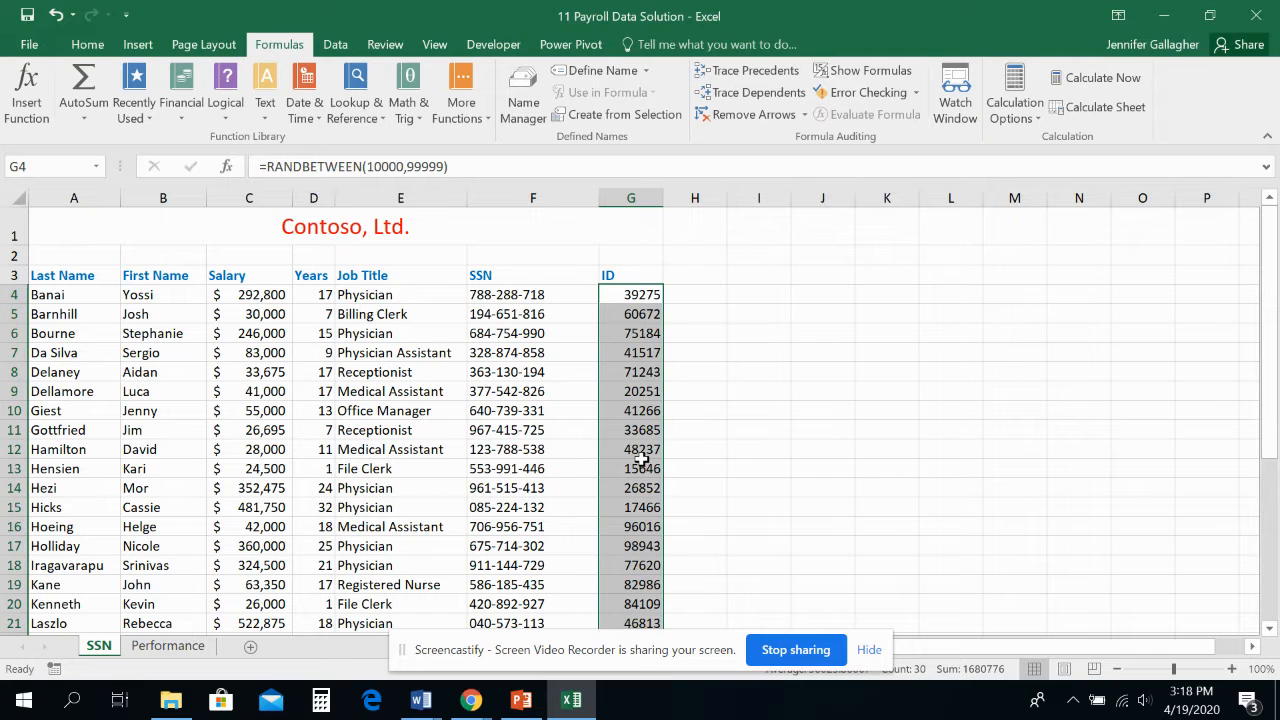
scroll(641, 460, "down", 6)
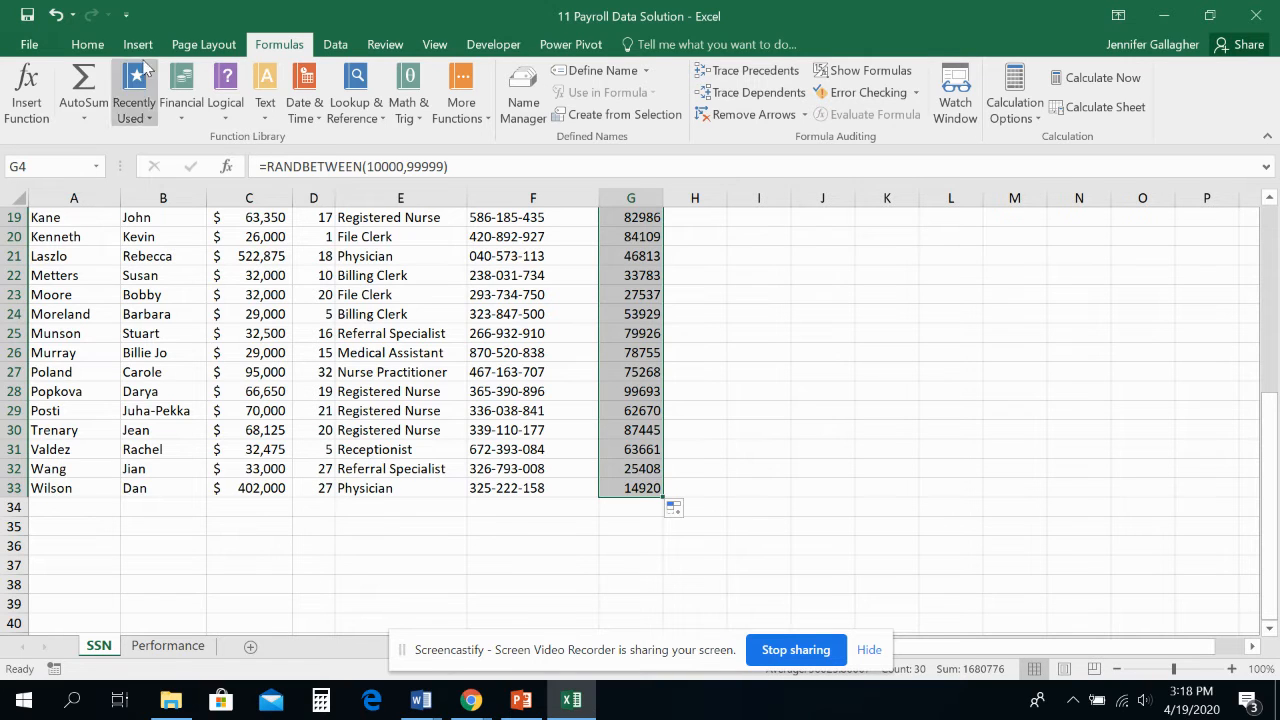
Copy the ID cells G4:G33 and paste them over themselves as values only
left_click(88, 46)
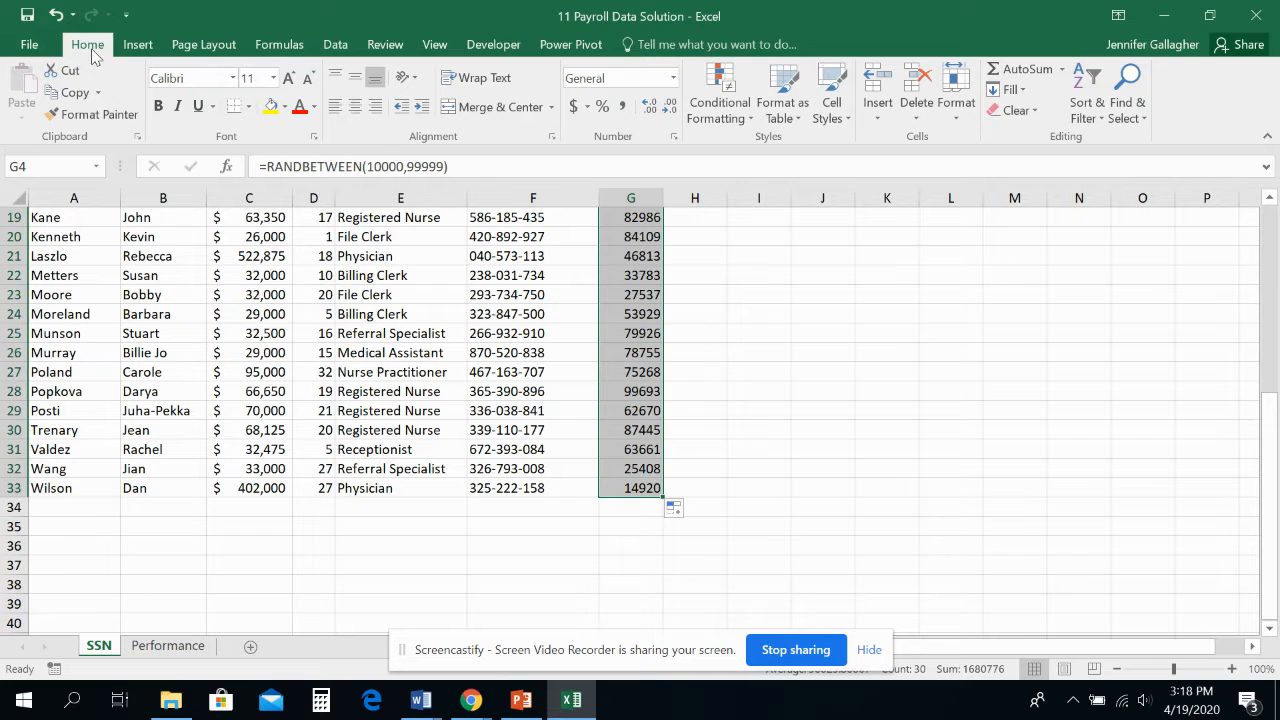
left_click(72, 93)
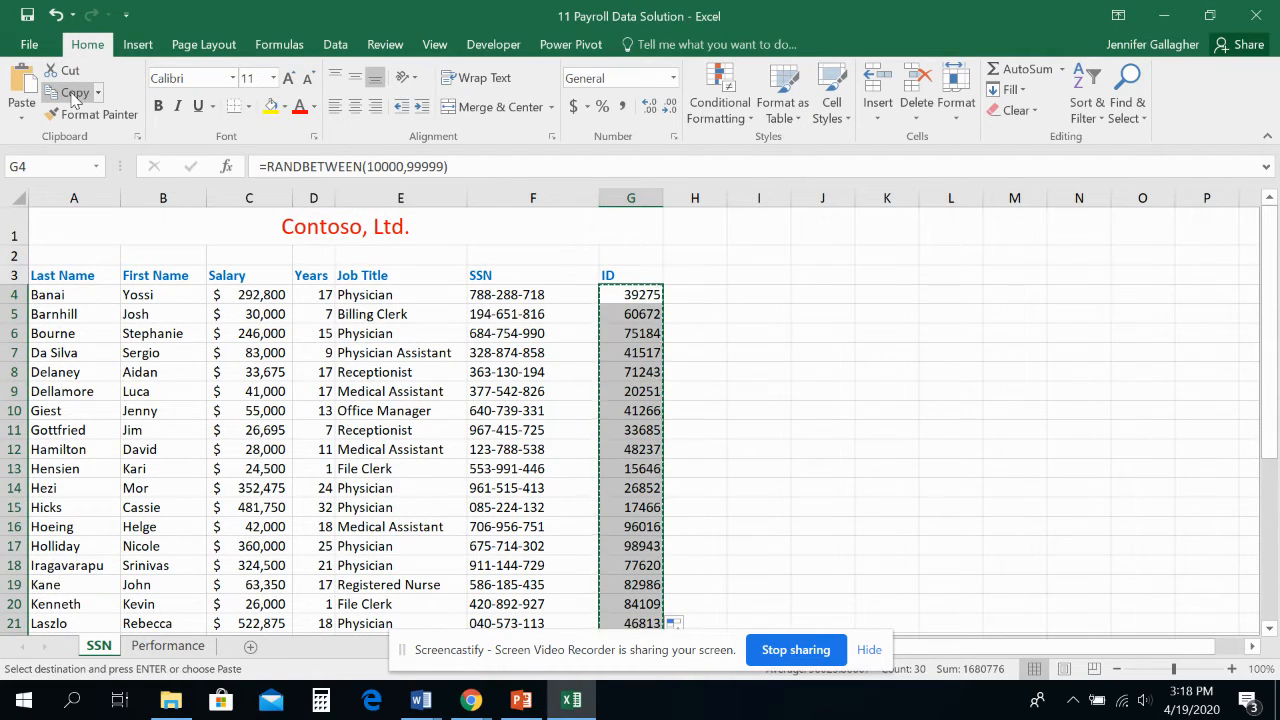
left_click(20, 116)
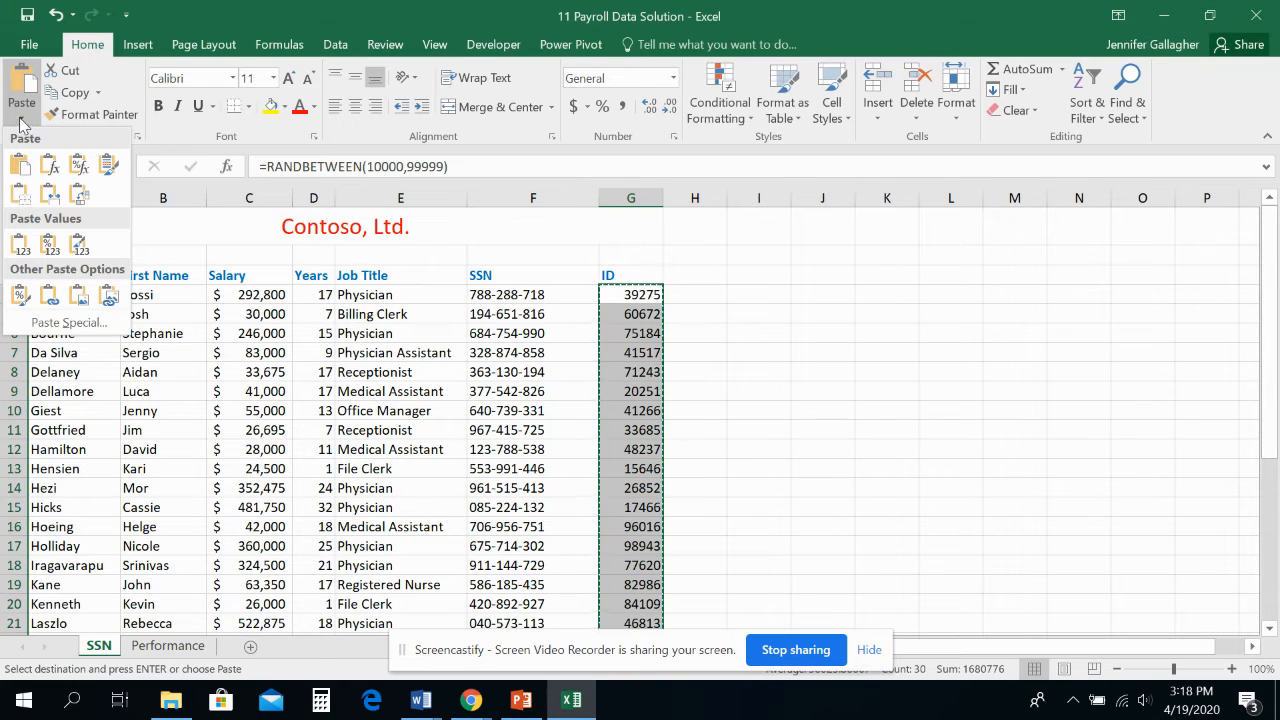
left_click(20, 247)
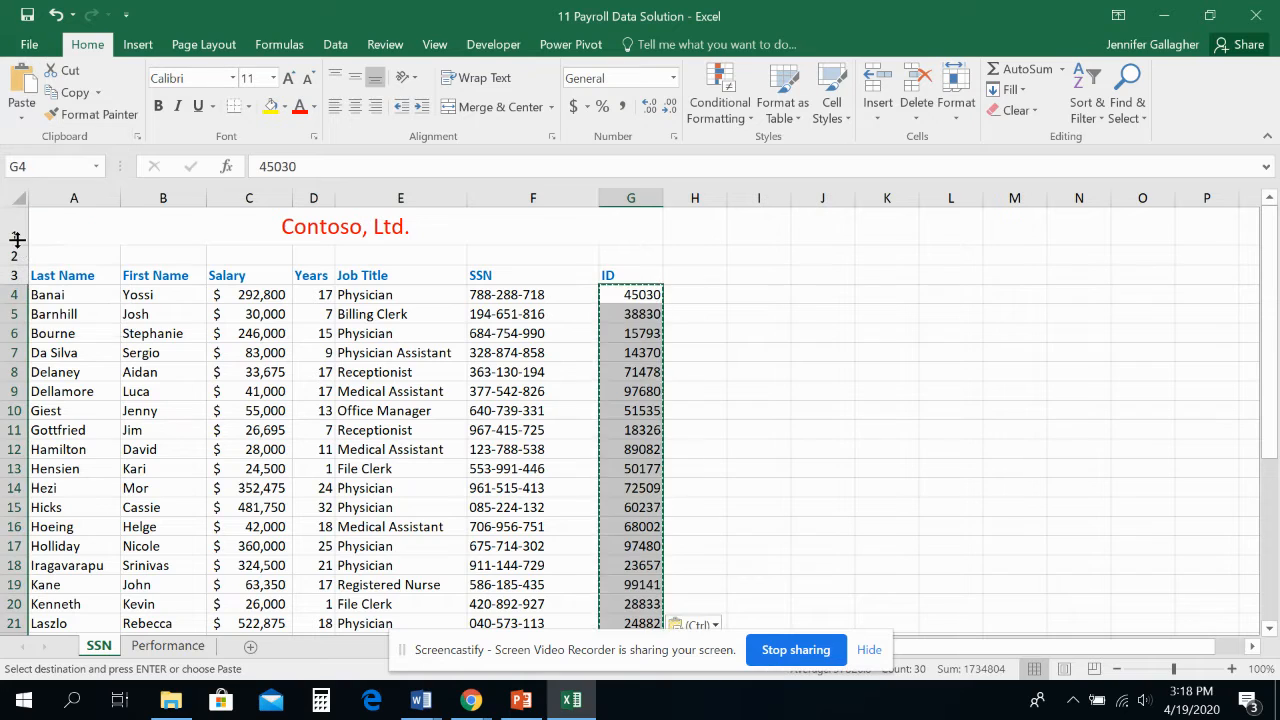
left_click(620, 296)
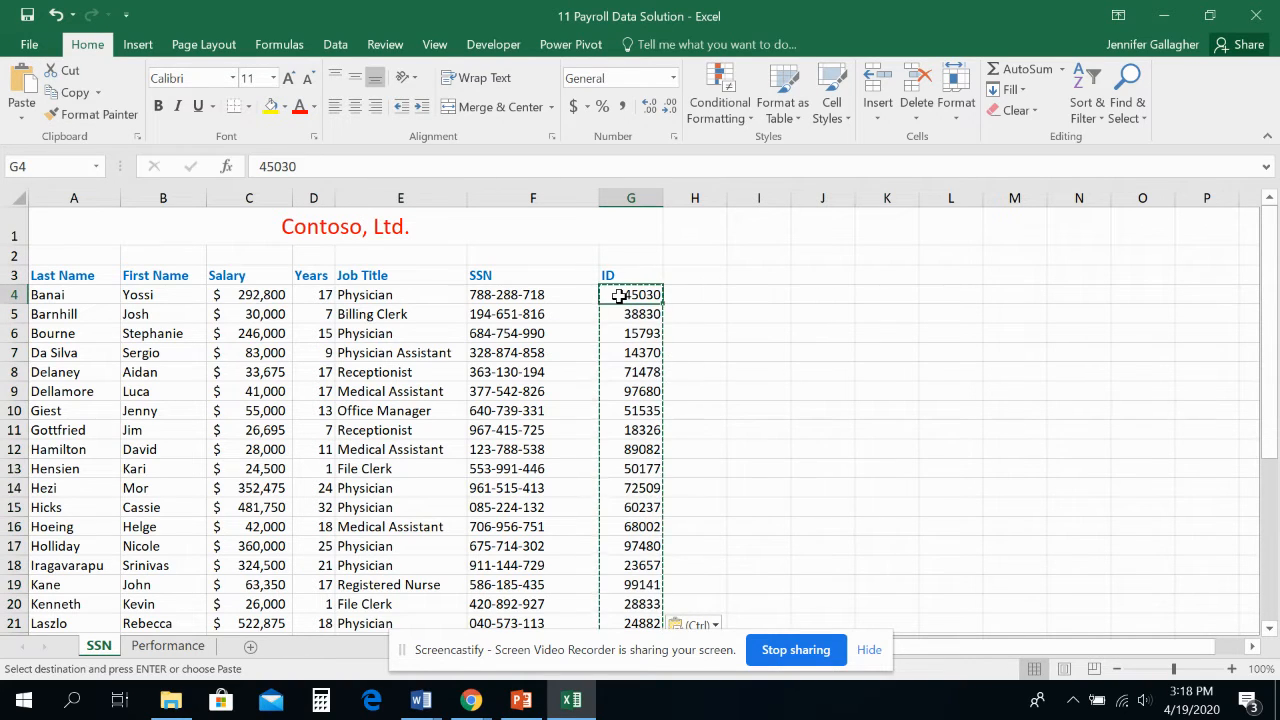
key("Escape")
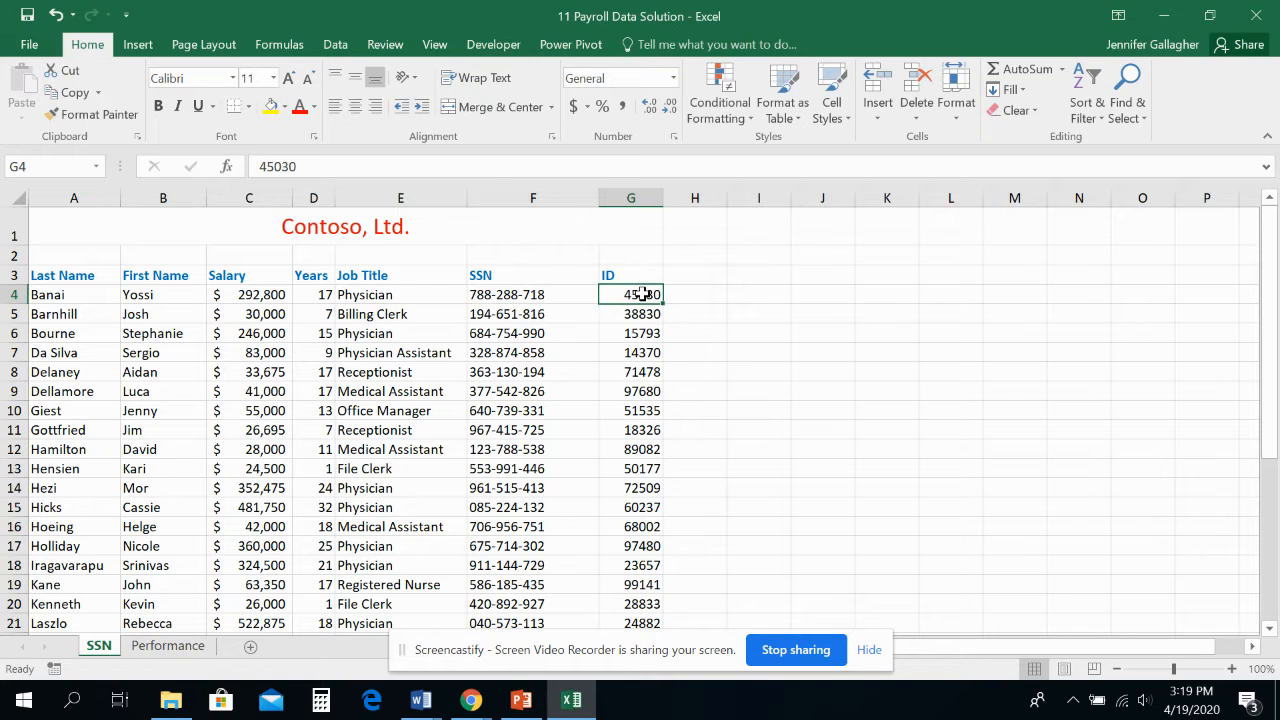
Apply the Locked protection setting to the ID cells G4:G33 through Format Cells
left_click_drag(643, 294, 638, 606)
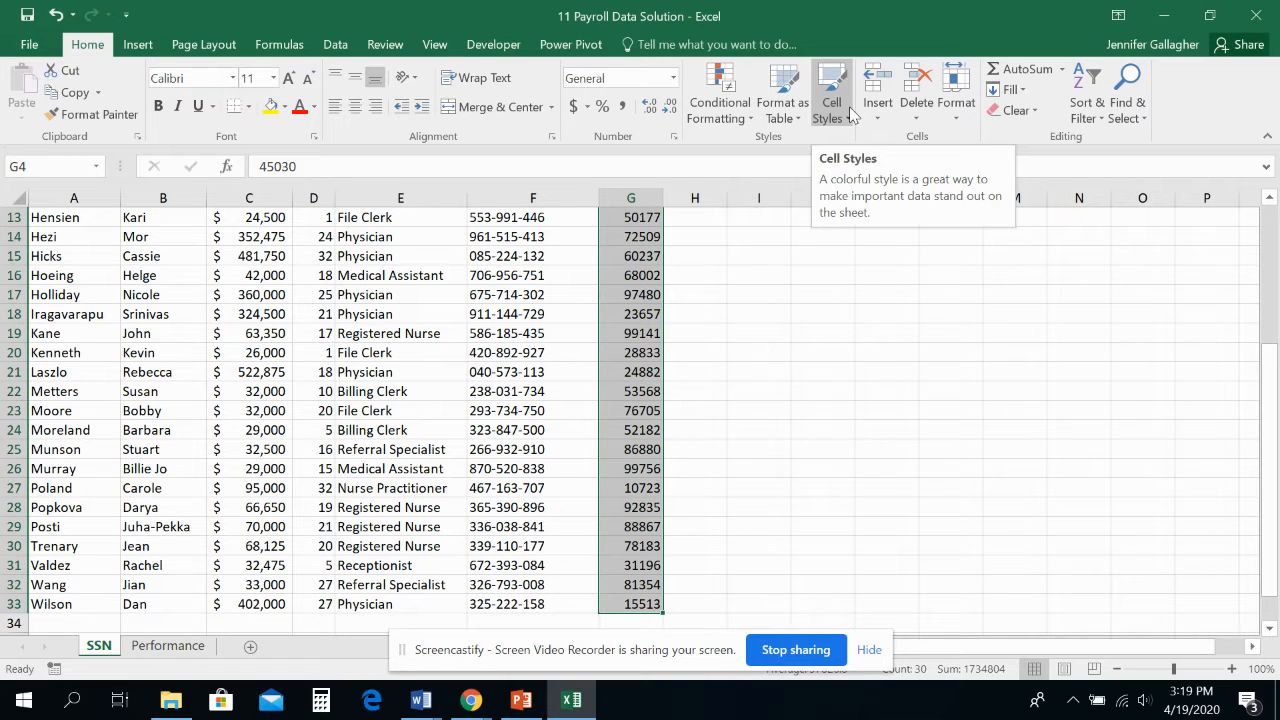
left_click(959, 121)
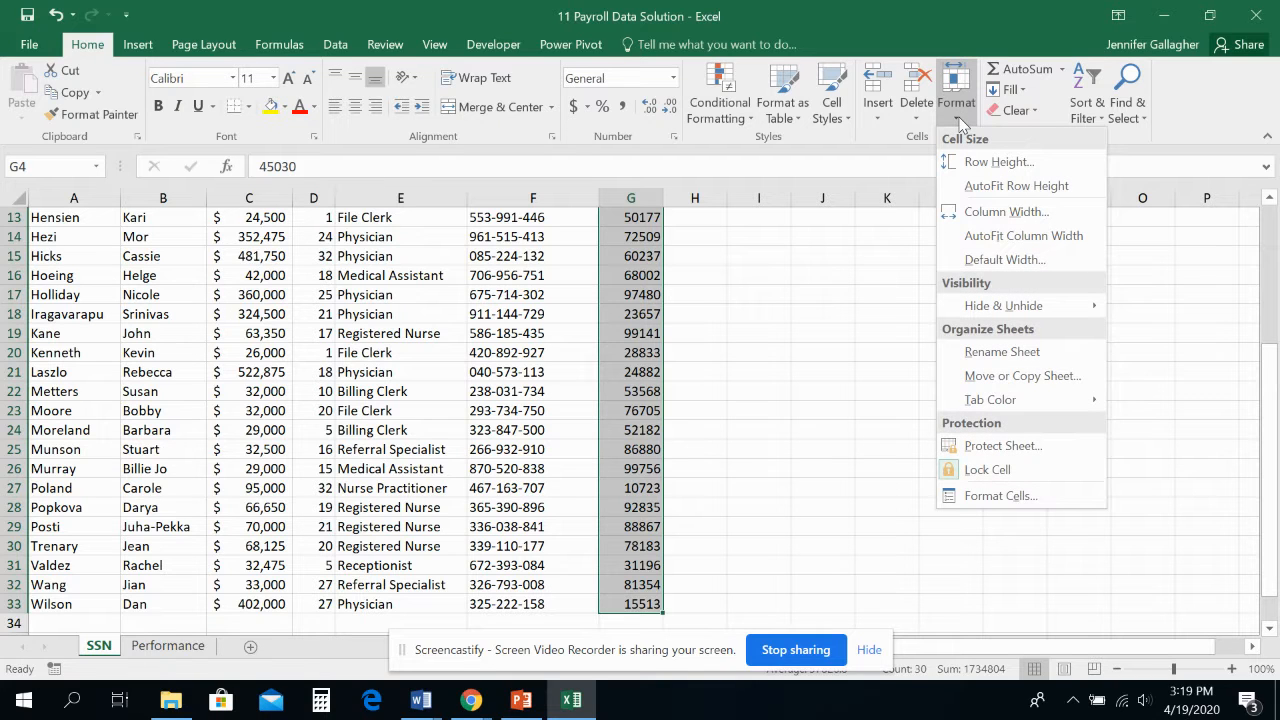
left_click(1052, 495)
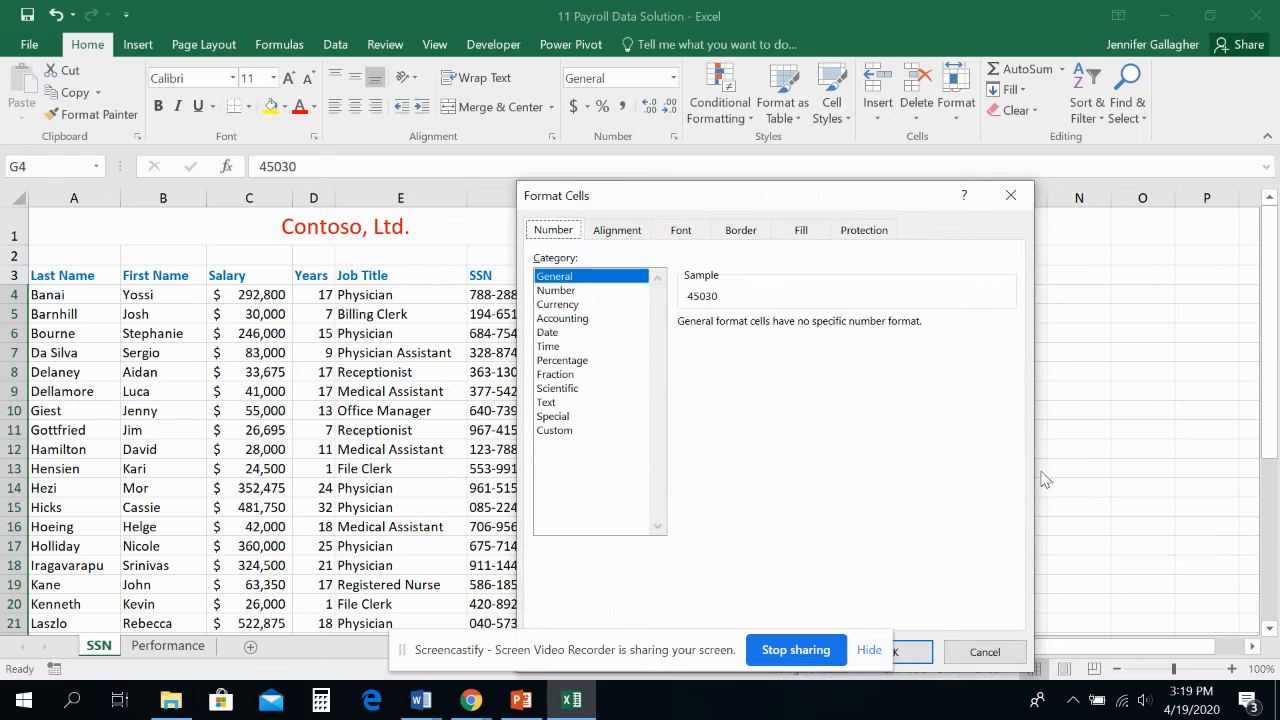
left_click(861, 232)
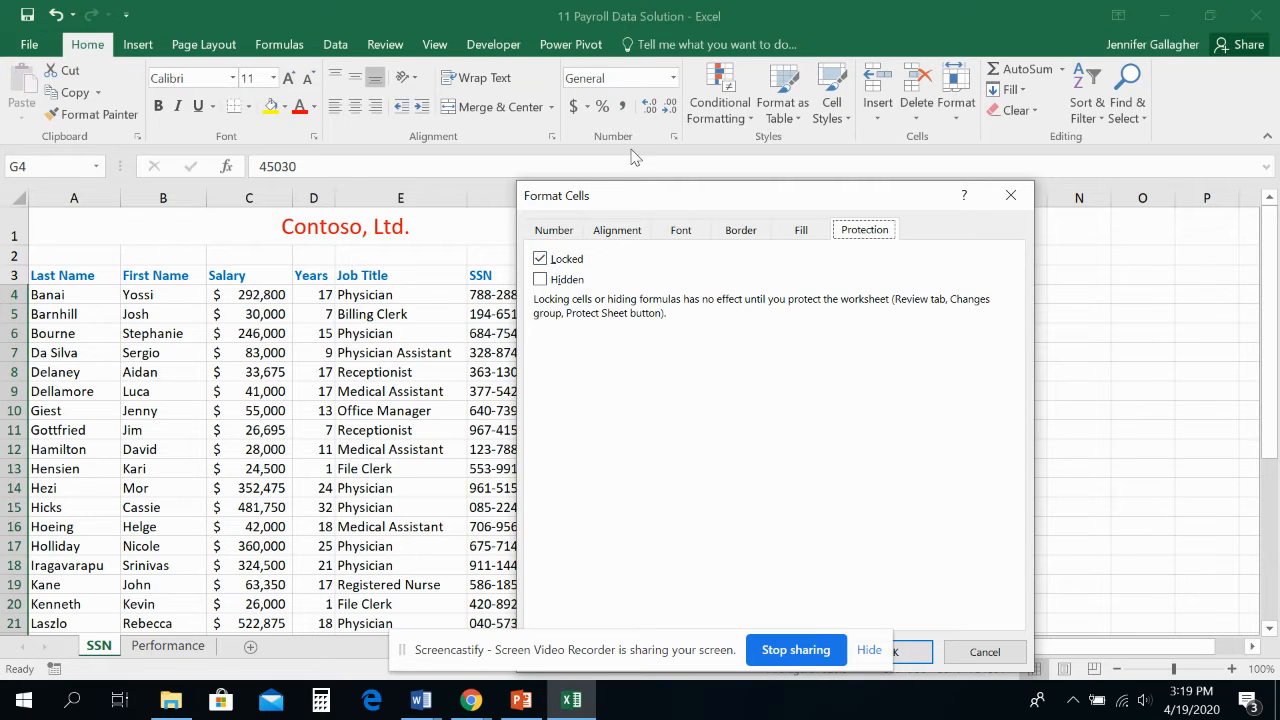
left_click(540, 259)
left_click(540, 259)
left_click(540, 259)
left_click(540, 259)
left_click(908, 647)
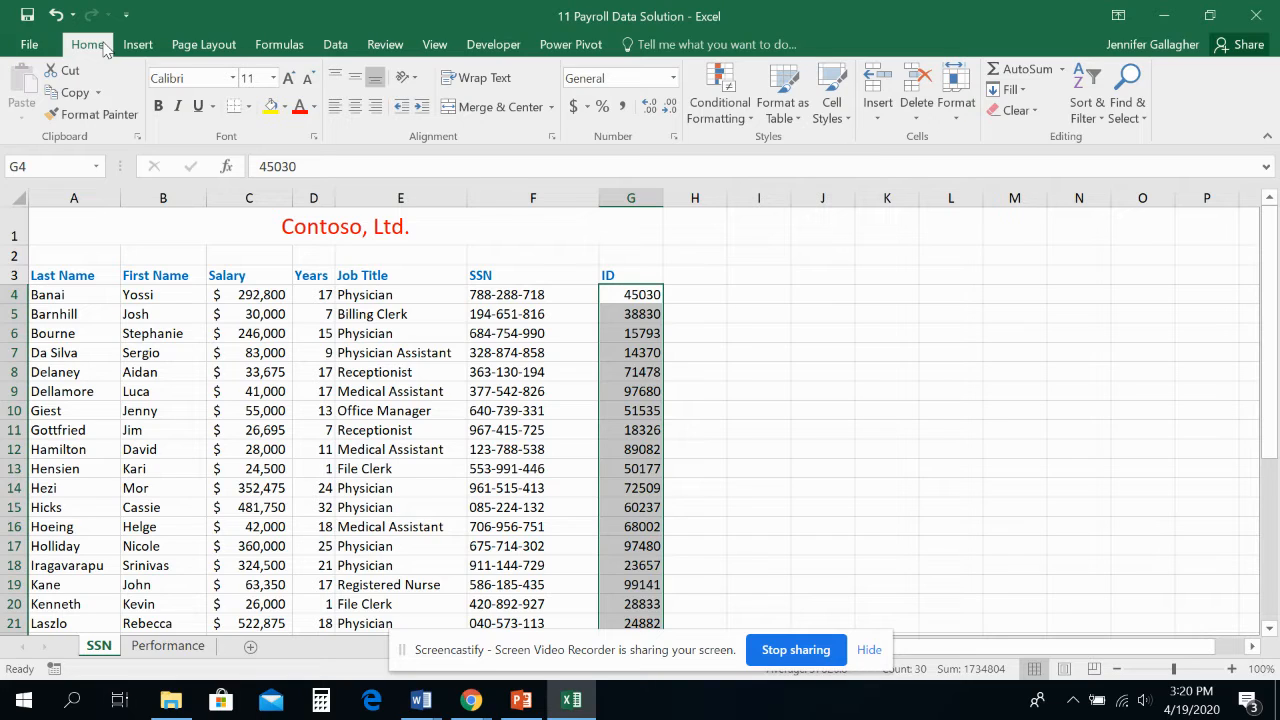
Sort the ID cells G4:G33 from smallest to largest, continuing with the current selection only
left_click(1089, 112)
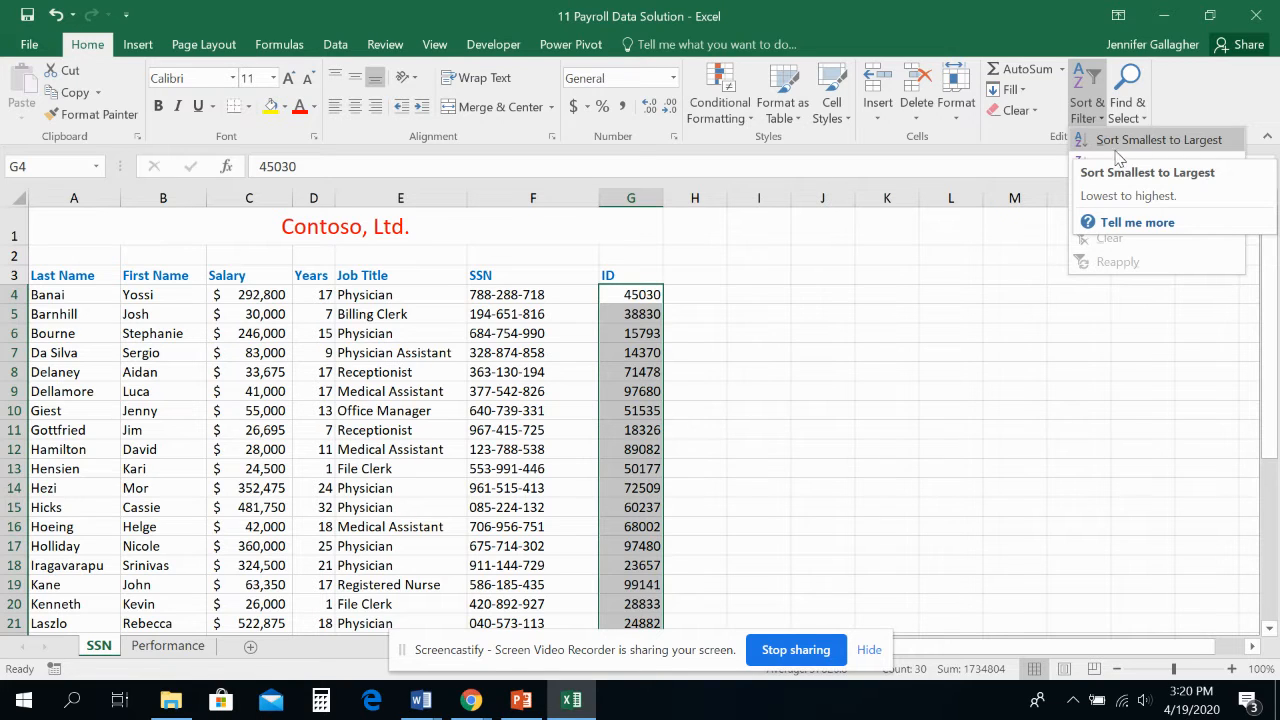
left_click(1115, 142)
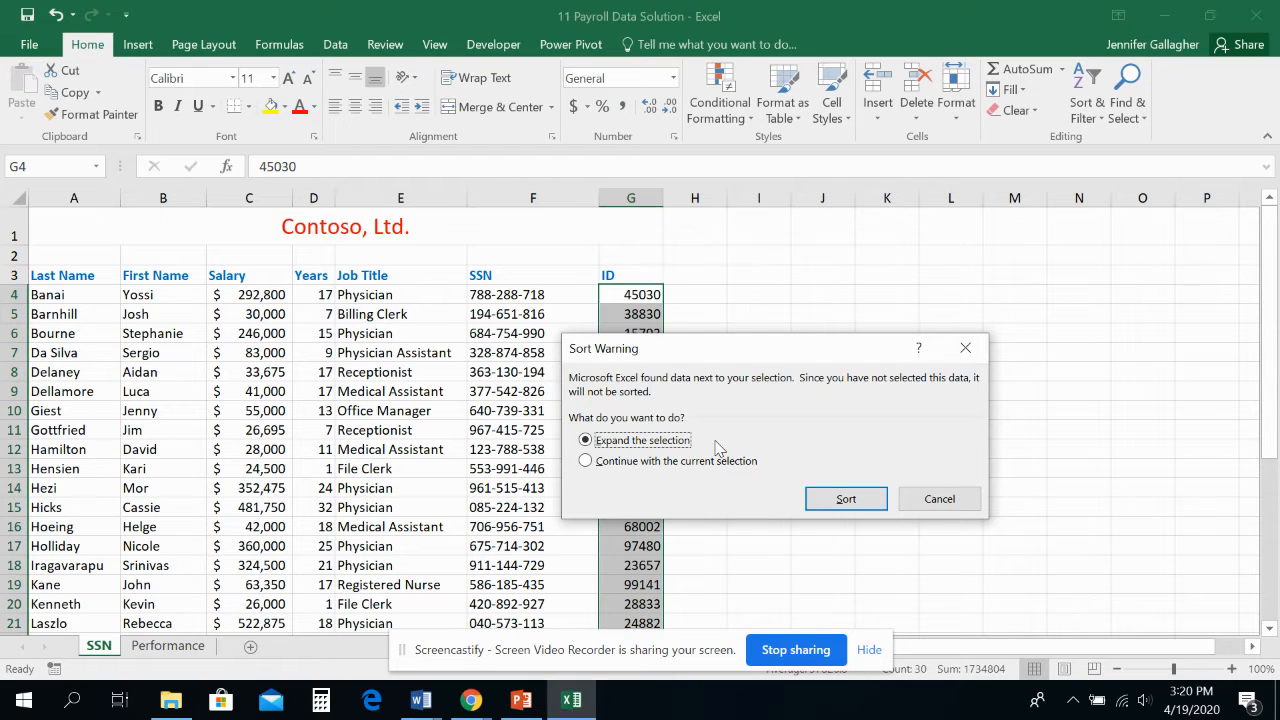
left_click(690, 465)
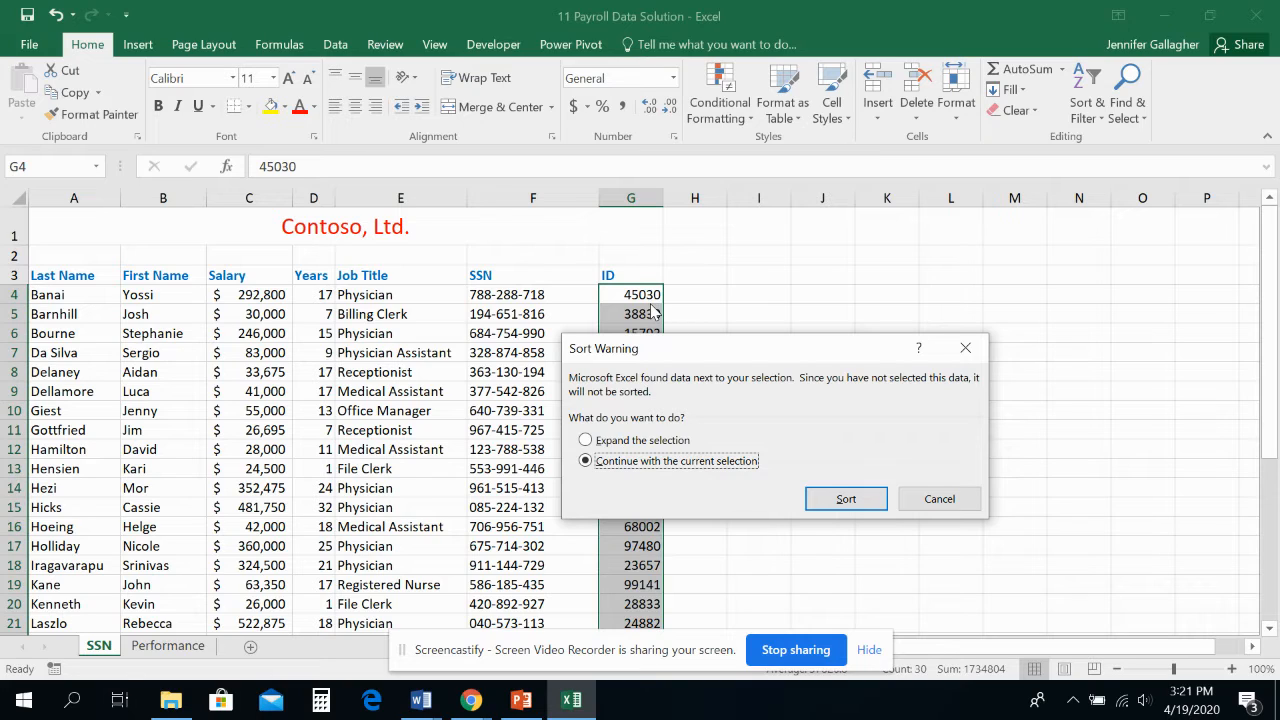
left_click(866, 507)
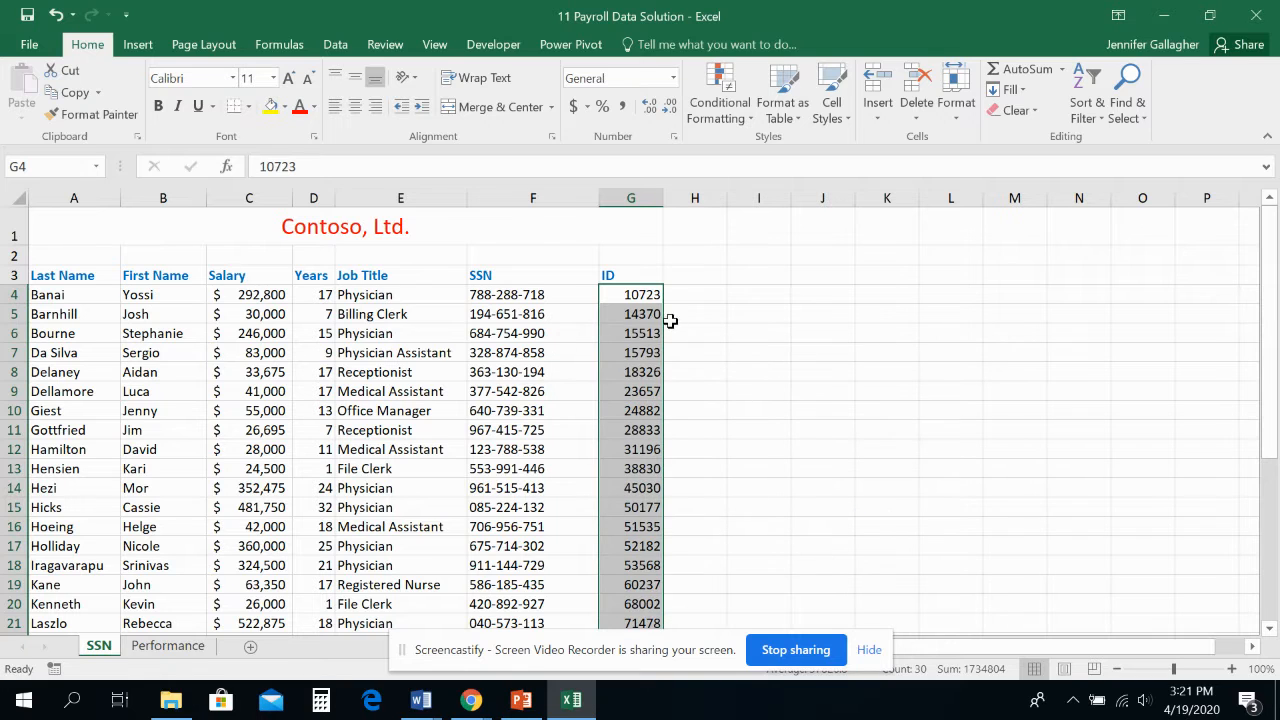
scroll(651, 563, "down", 4)
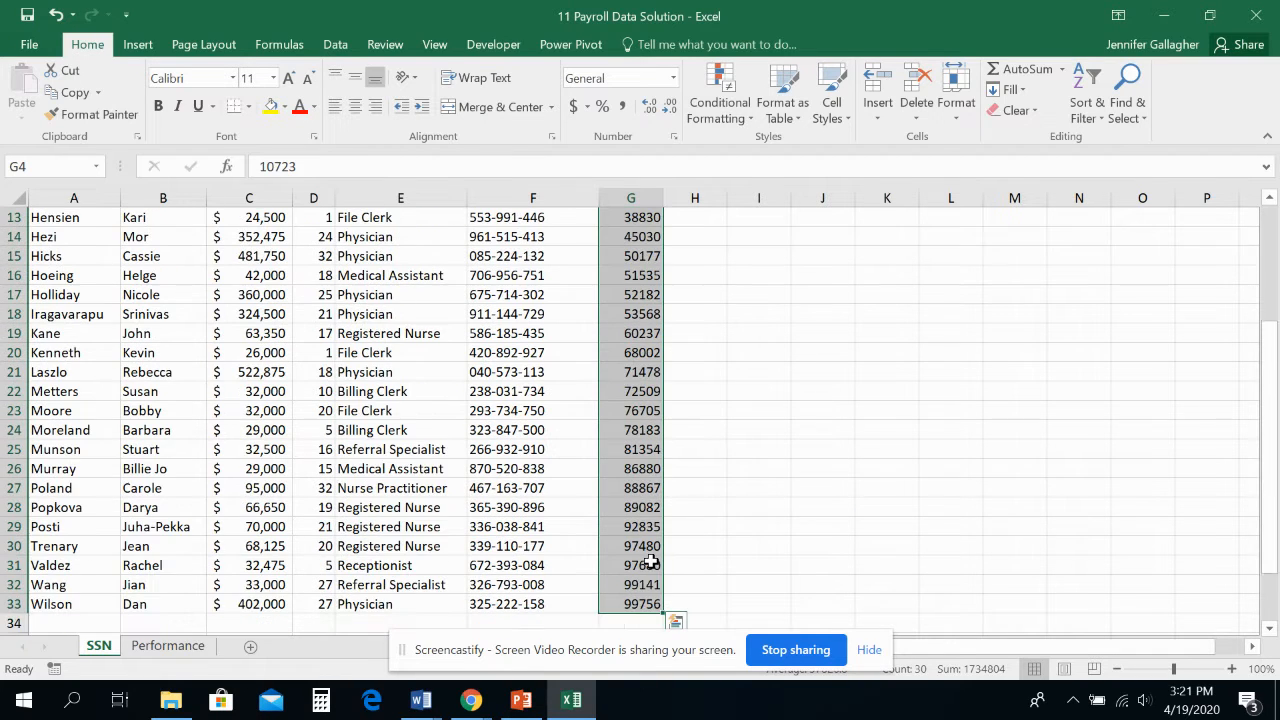
scroll(651, 563, "up", 4)
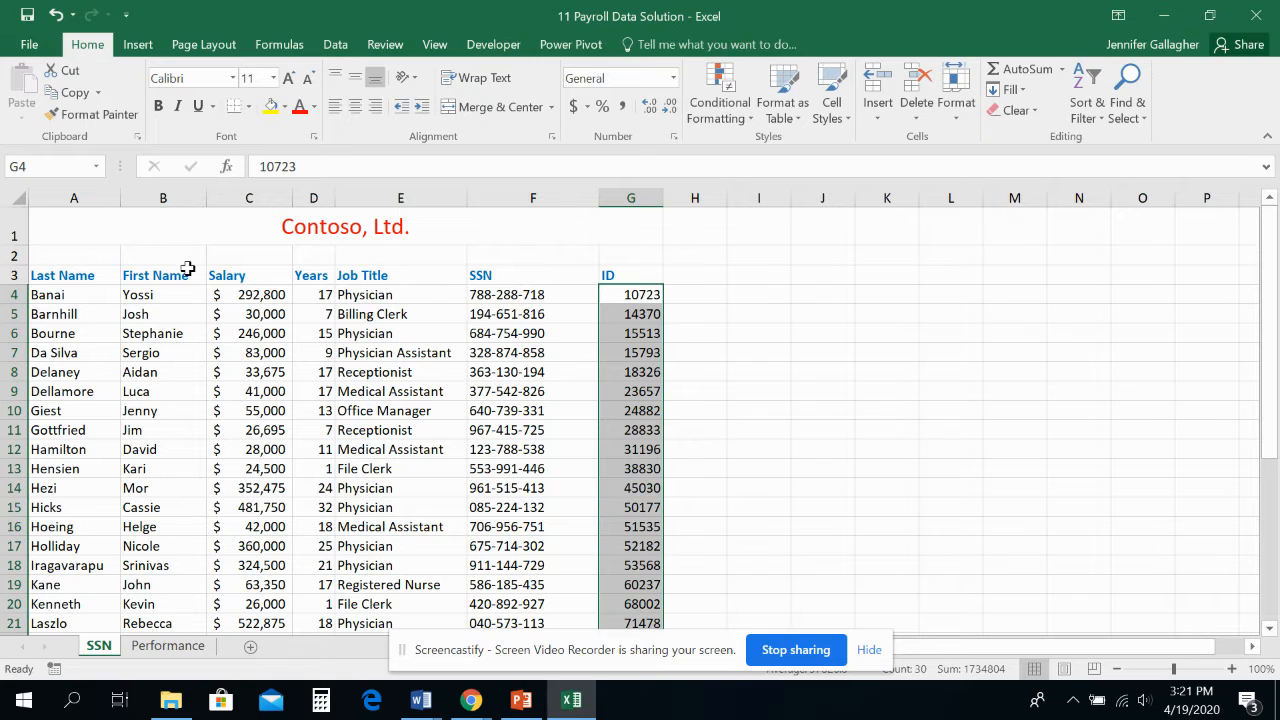
Remove the Locked protection setting from the Salary and Years cells C4:D33 through Format Cells
left_click(220, 290)
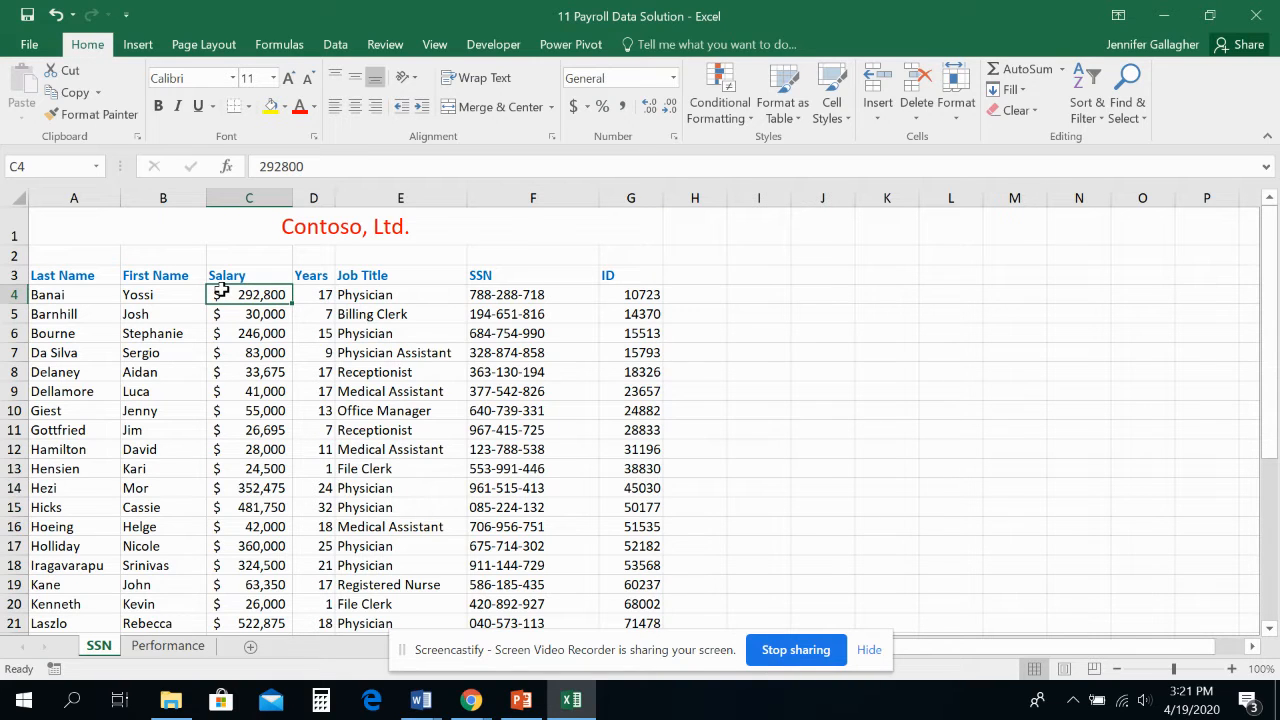
left_click_drag(220, 290, 323, 610)
scroll(323, 590, "up", 4)
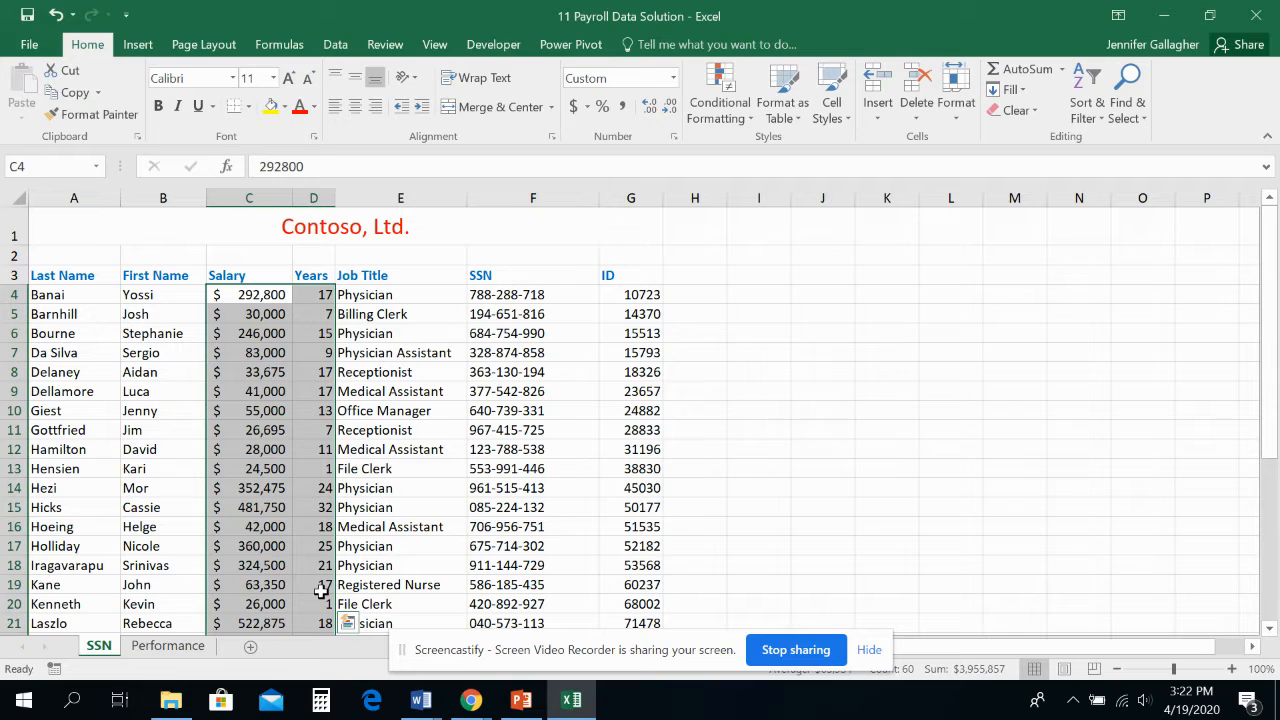
left_click(961, 118)
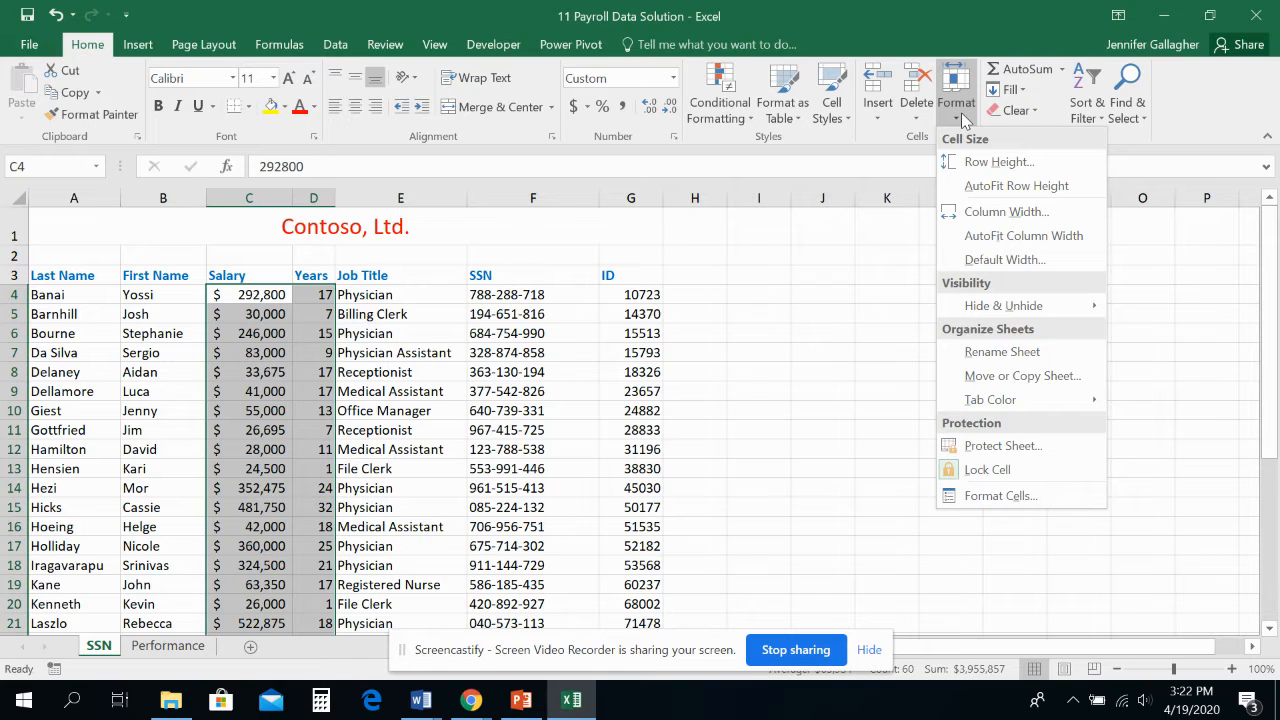
left_click(1004, 500)
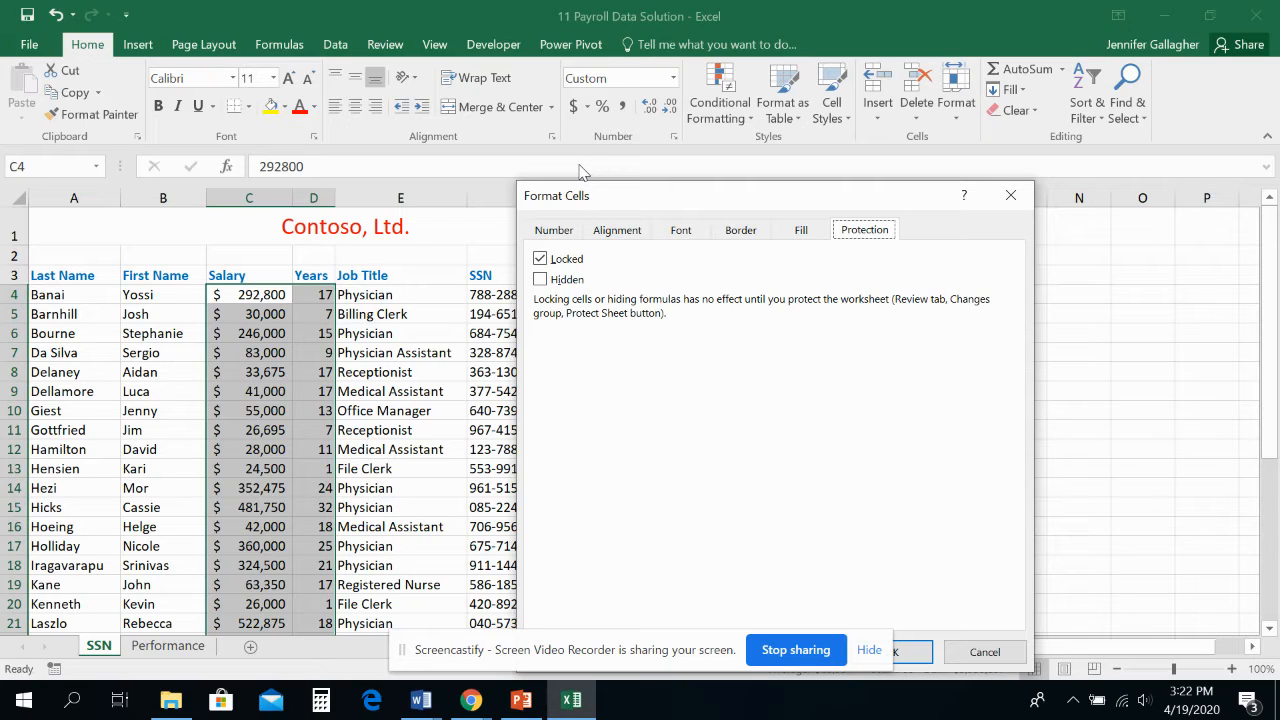
left_click(540, 259)
left_click_drag(620, 197, 469, 166)
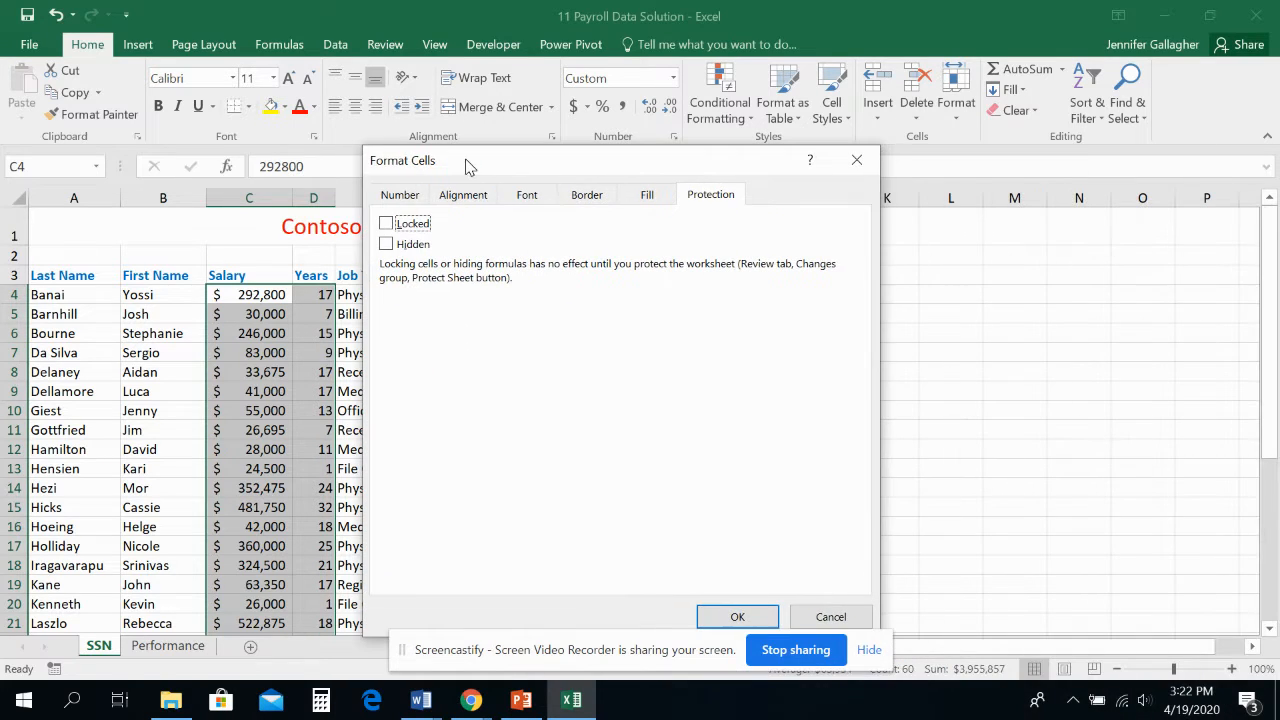
left_click(735, 618)
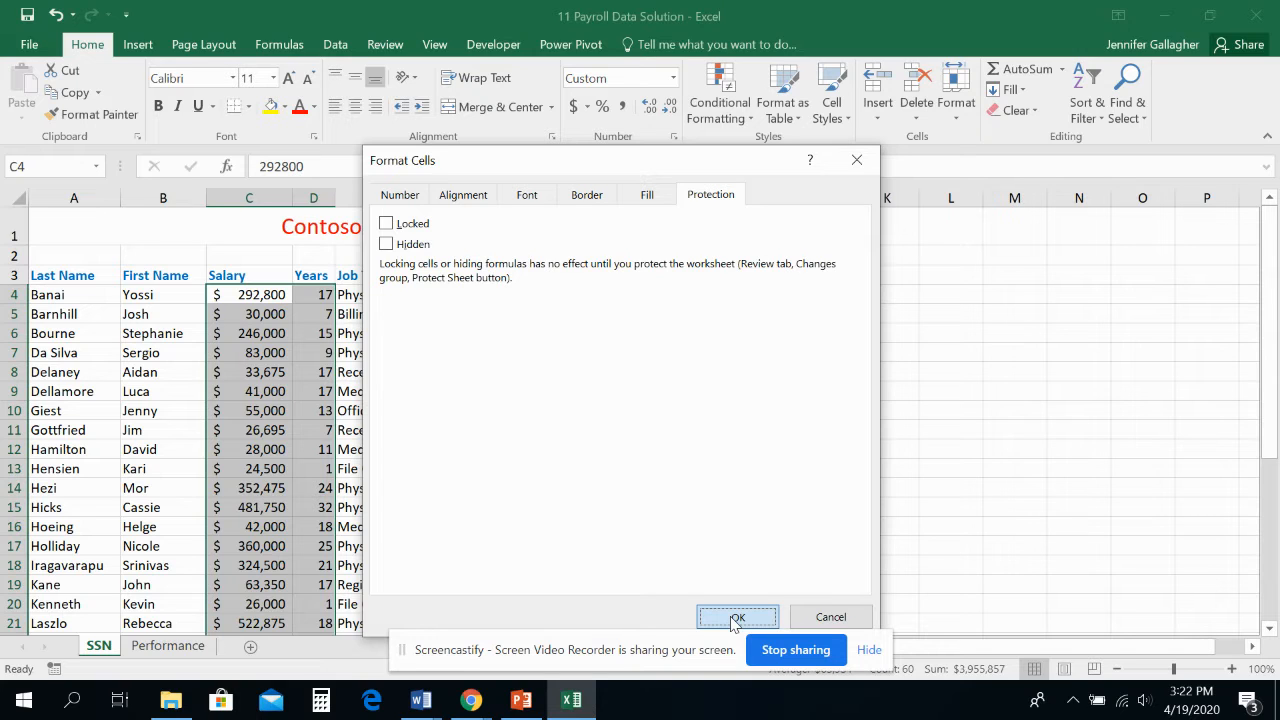
left_click(736, 618)
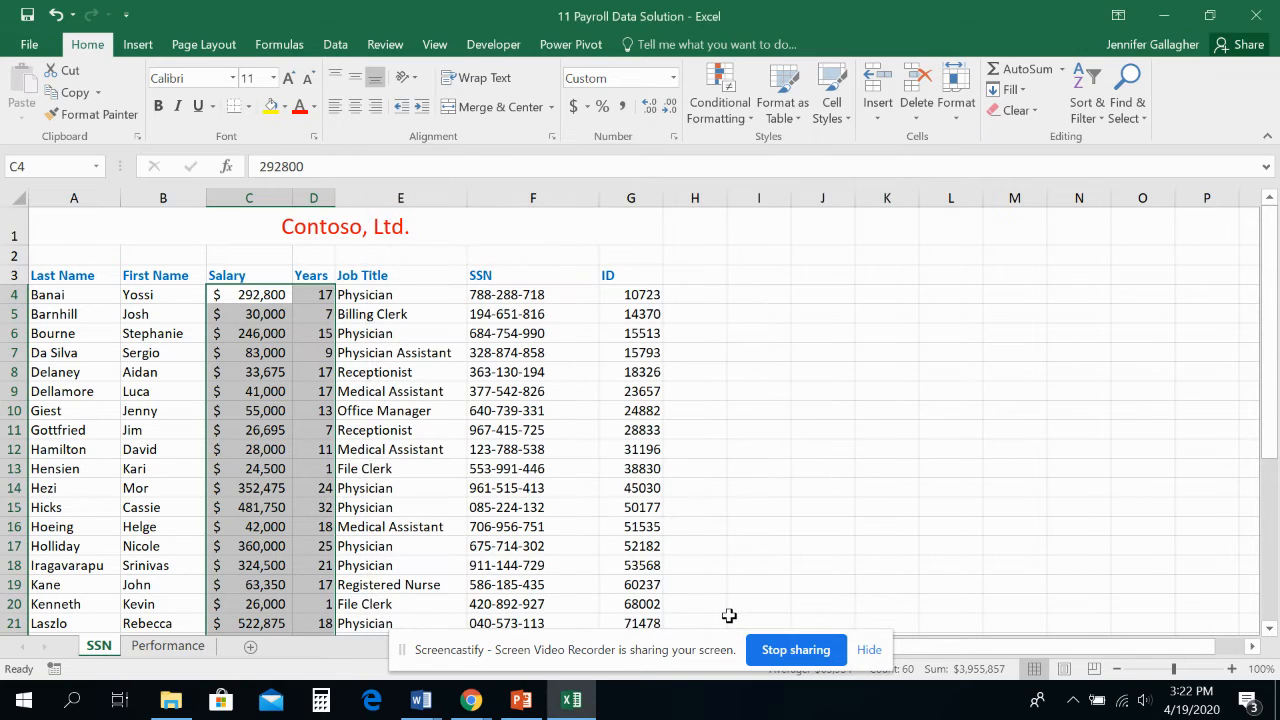
Set up Protect Sheet for the SSN worksheet with an unprotect password, allowing selection of locked and unlocked cells
left_click(394, 46)
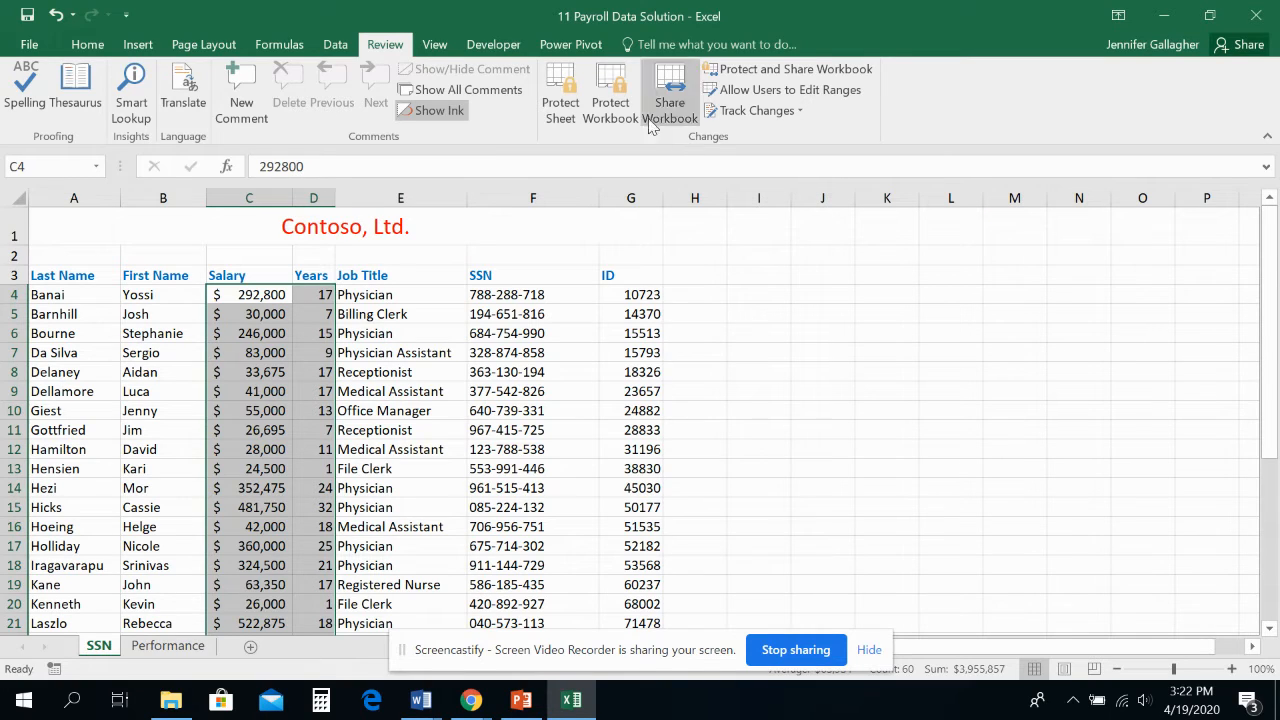
left_click(560, 112)
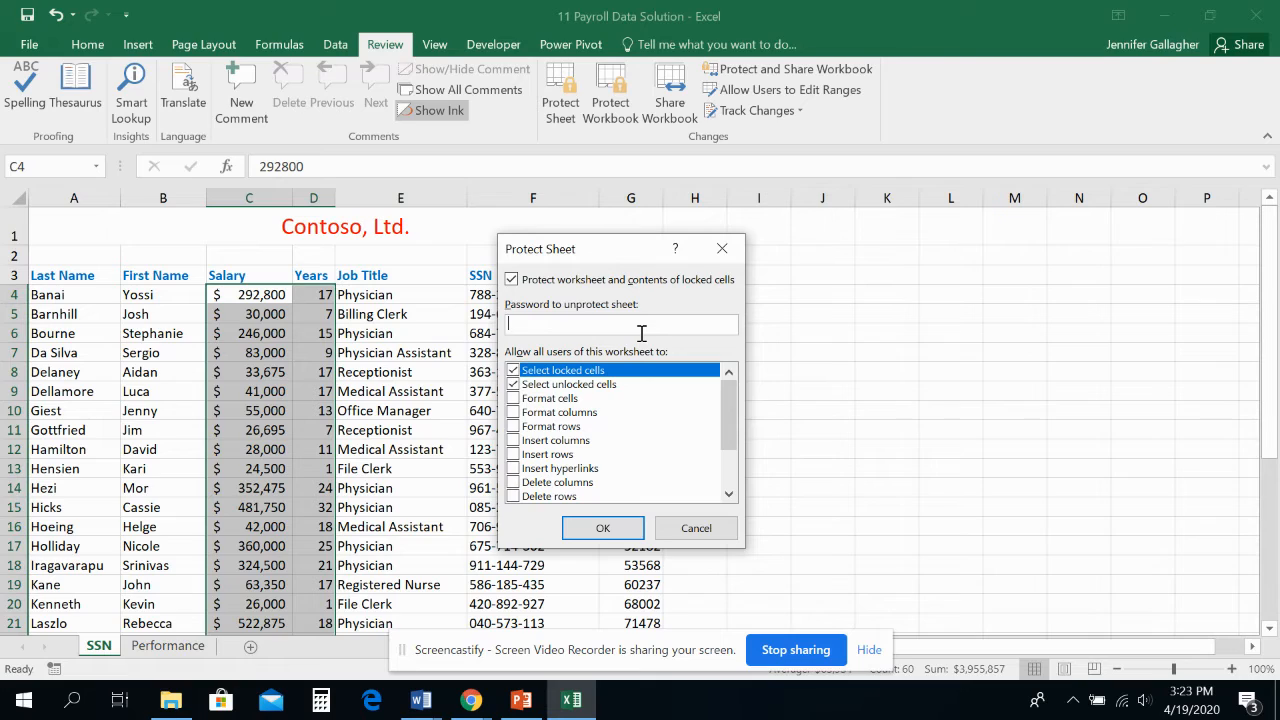
type("•••••••")
left_click(625, 530)
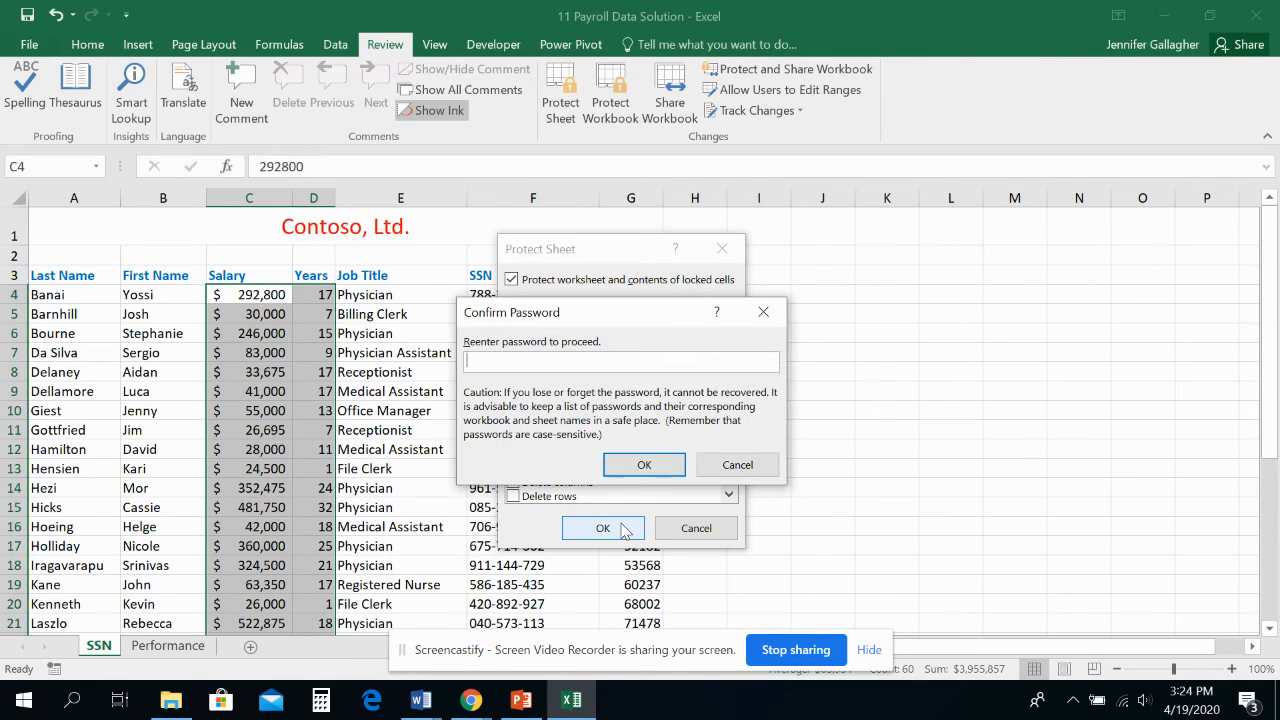
Re-enter the sheet protection password to confirm it, and save the workbook
type("passwor")
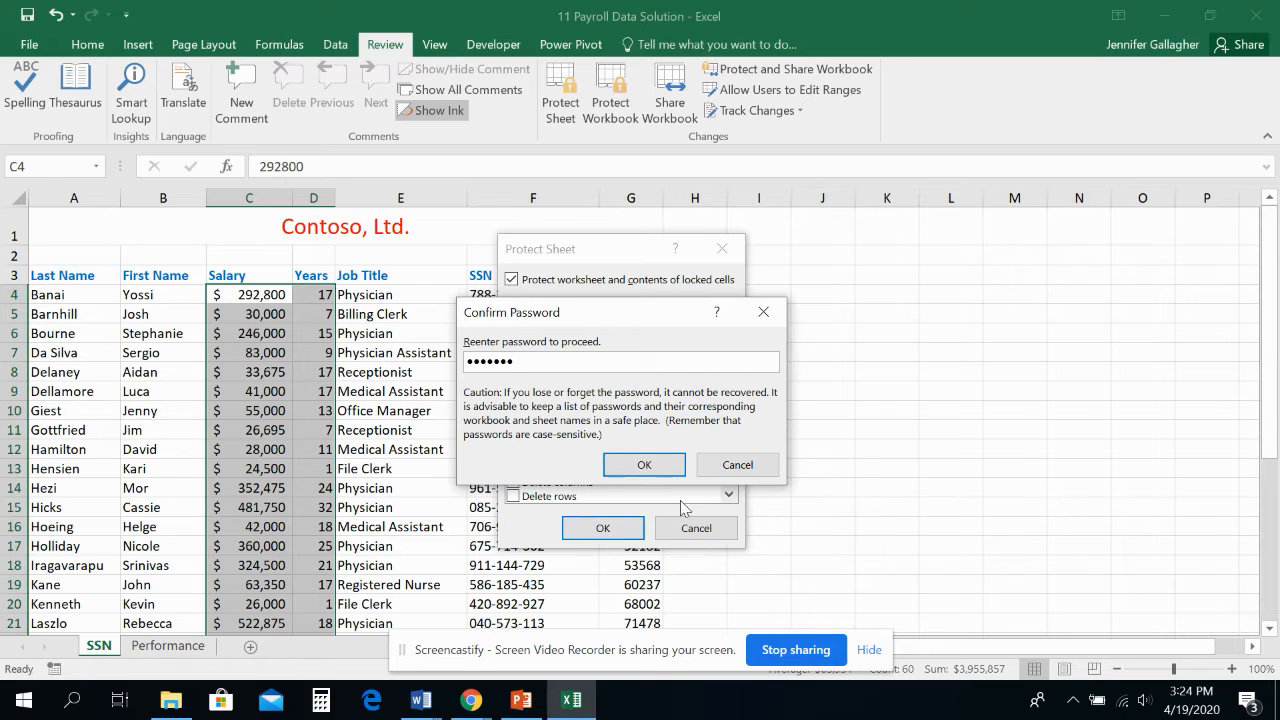
left_click(648, 464)
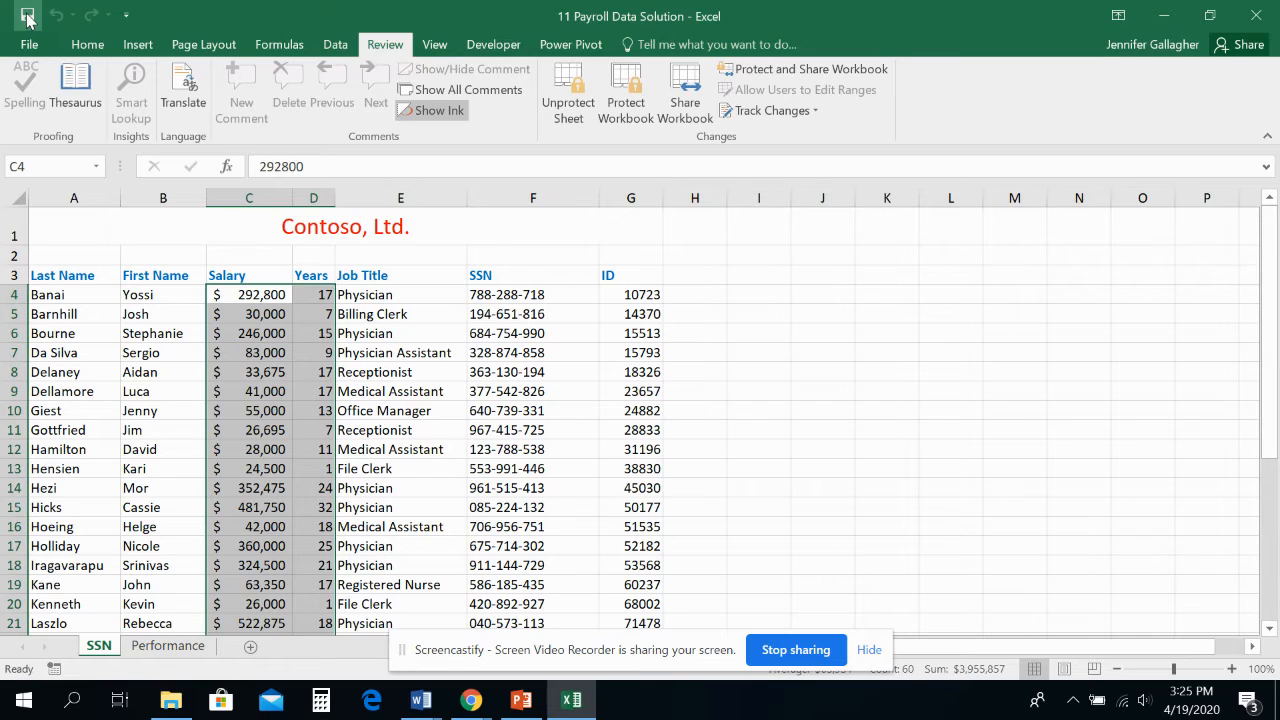
left_click(27, 18)
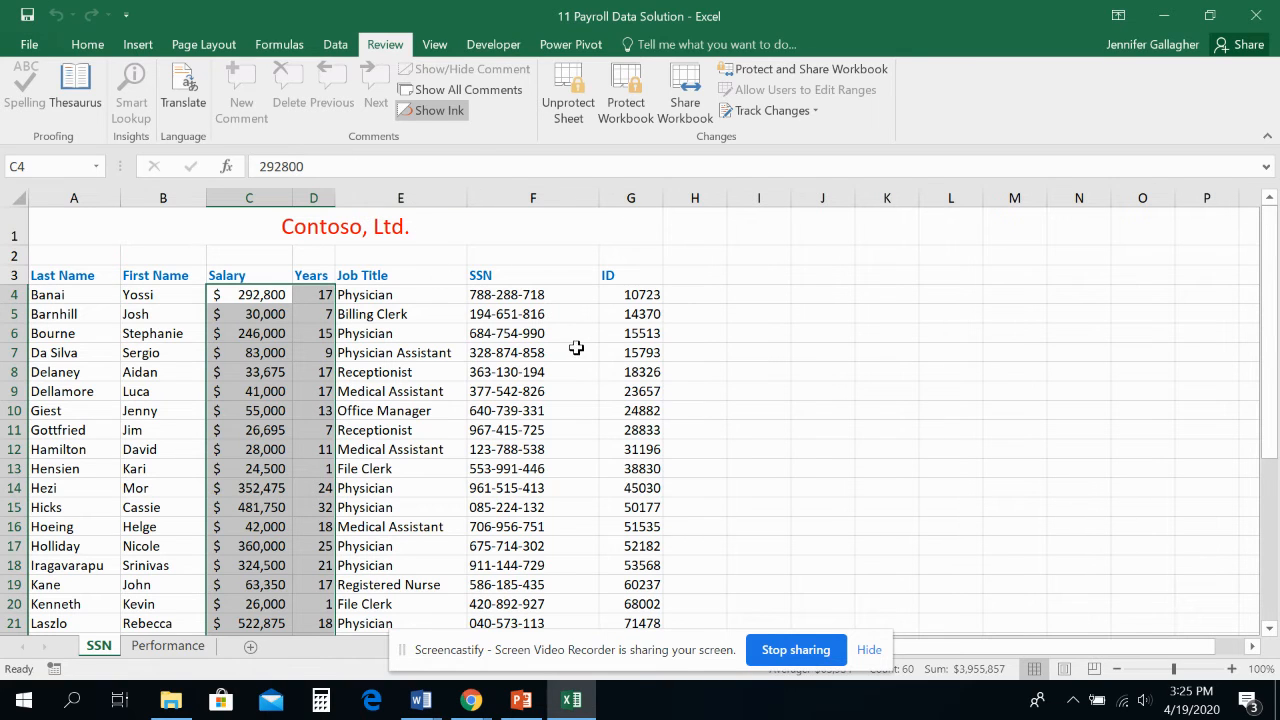
Test the sheet protection by trying to edit the locked ID cell G11, and dismiss the alert
scroll(566, 428, "down", 1)
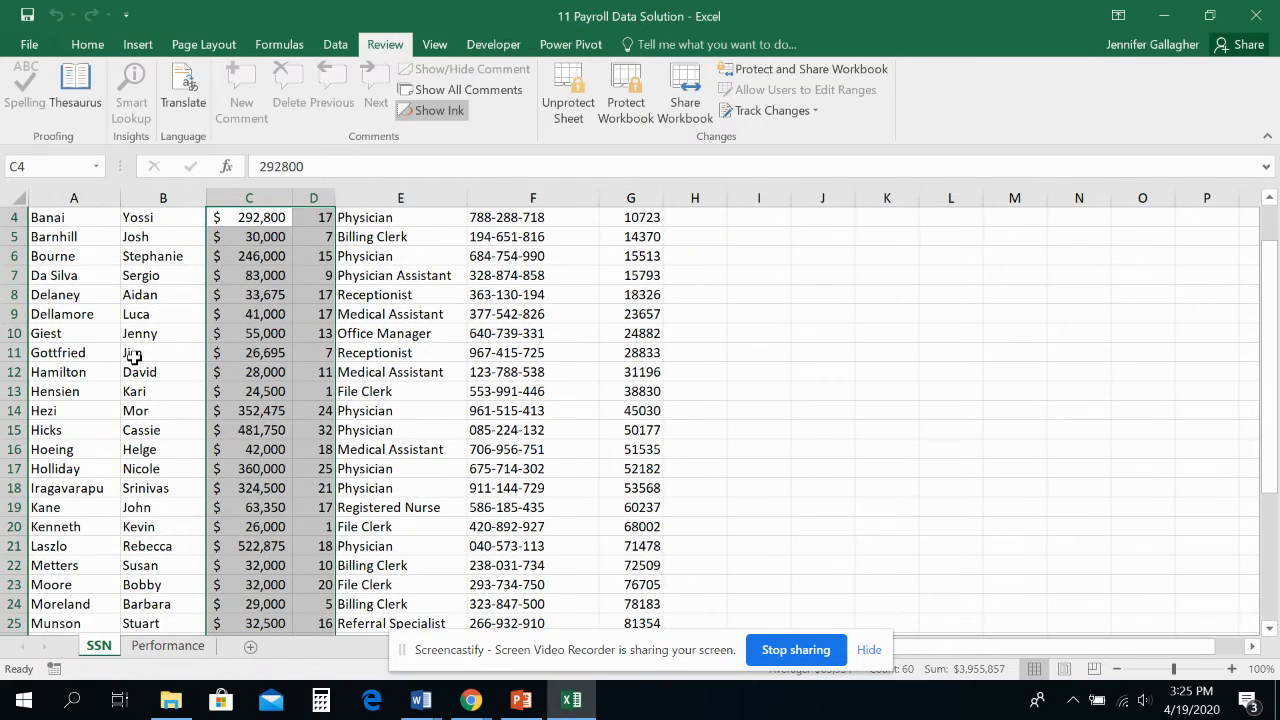
left_click(640, 355)
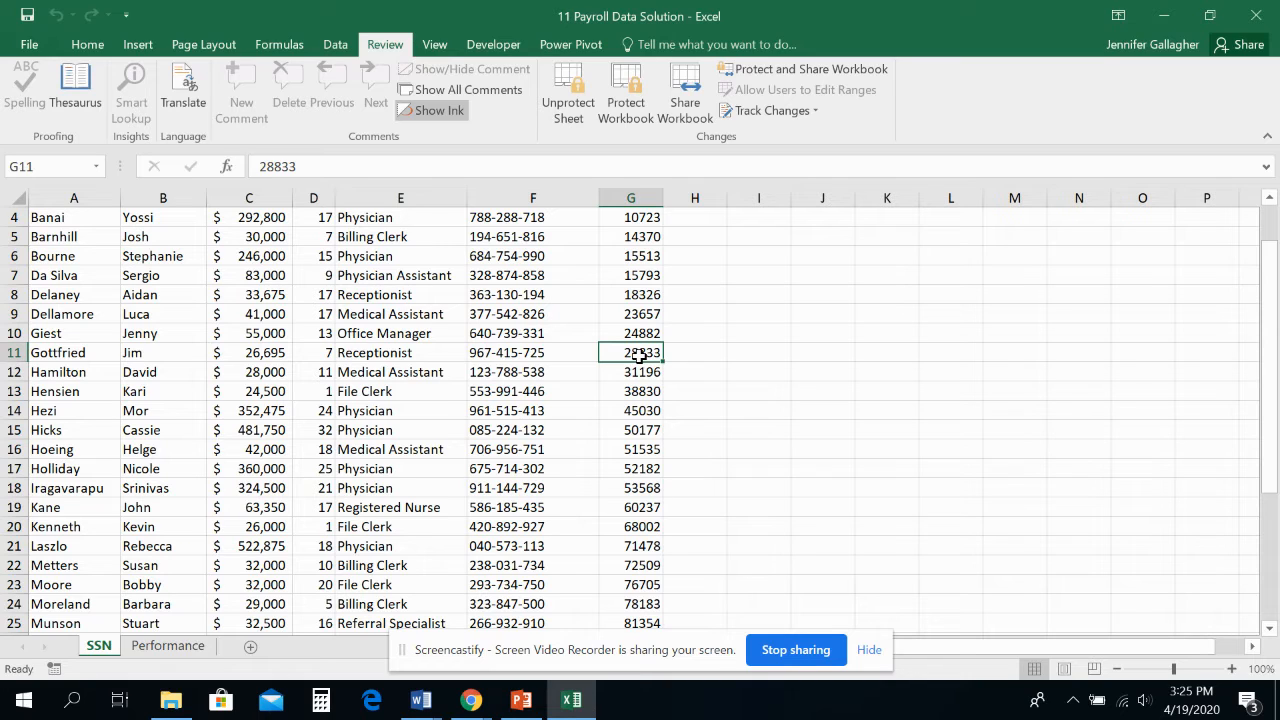
double_click(640, 355)
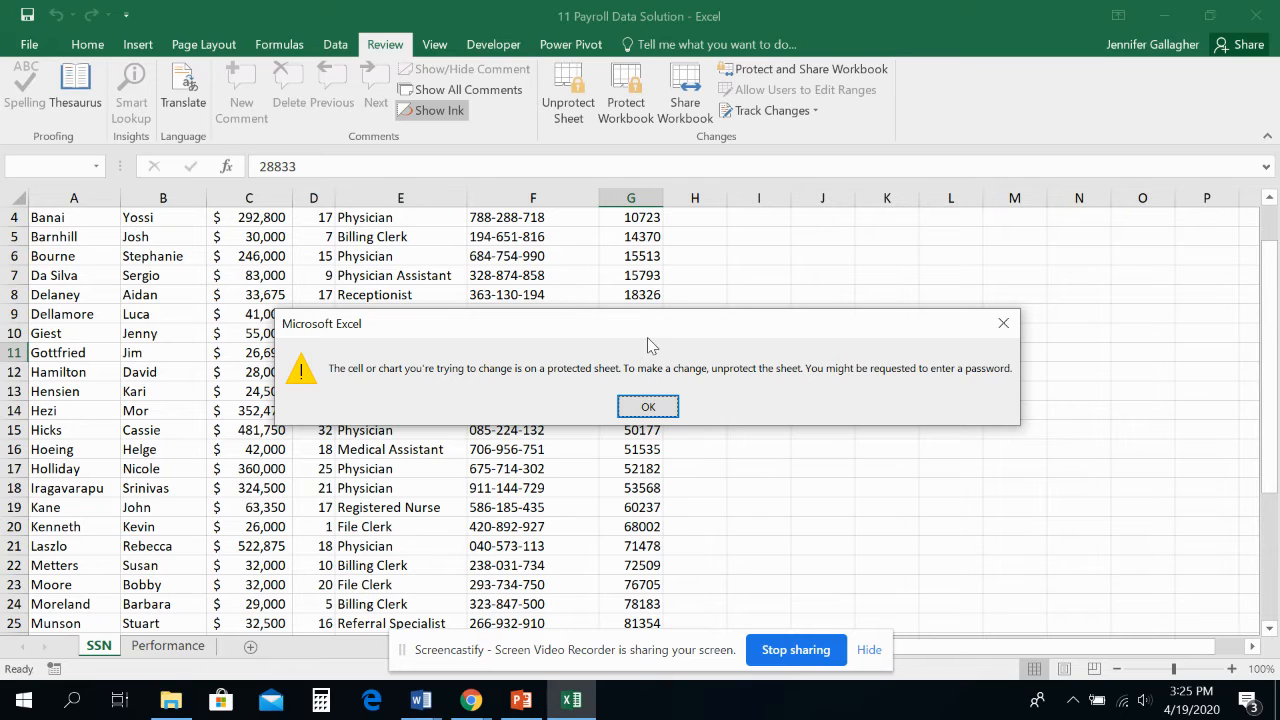
left_click(656, 406)
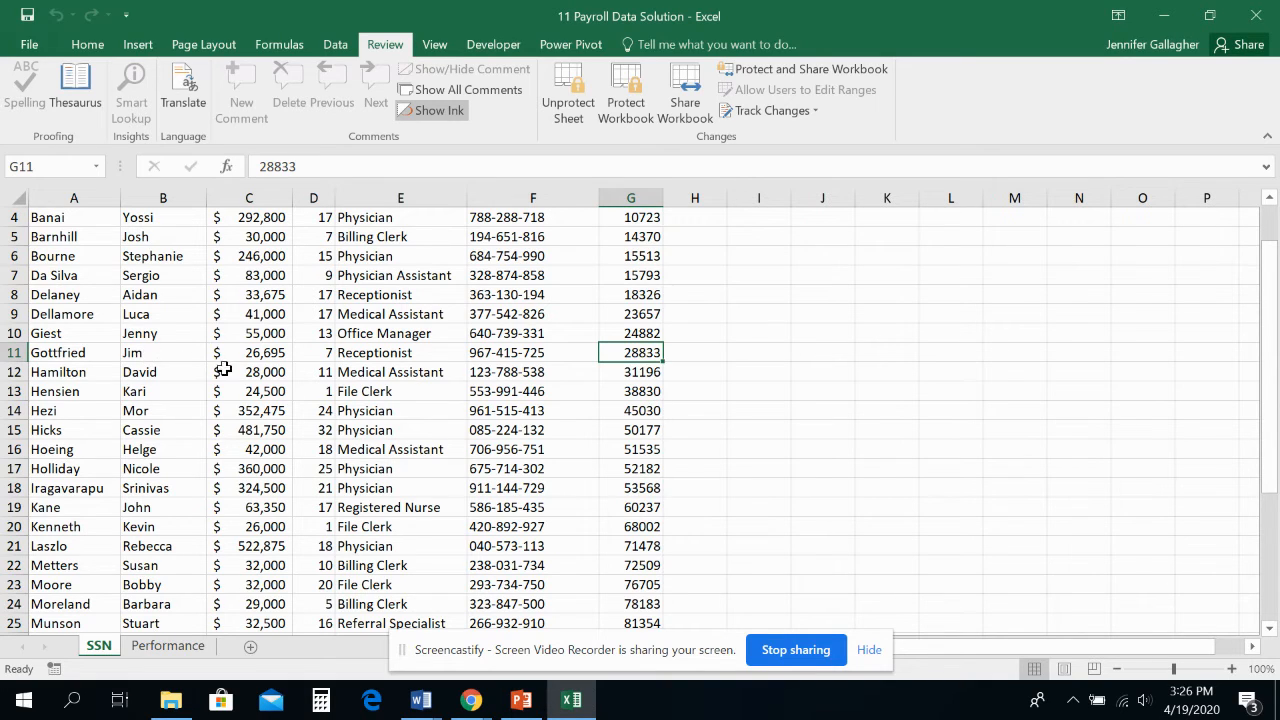
Test the unlocked Years cell D11 by entering 7, and undo that entry
left_click(315, 355)
scroll(330, 360, "up", 1)
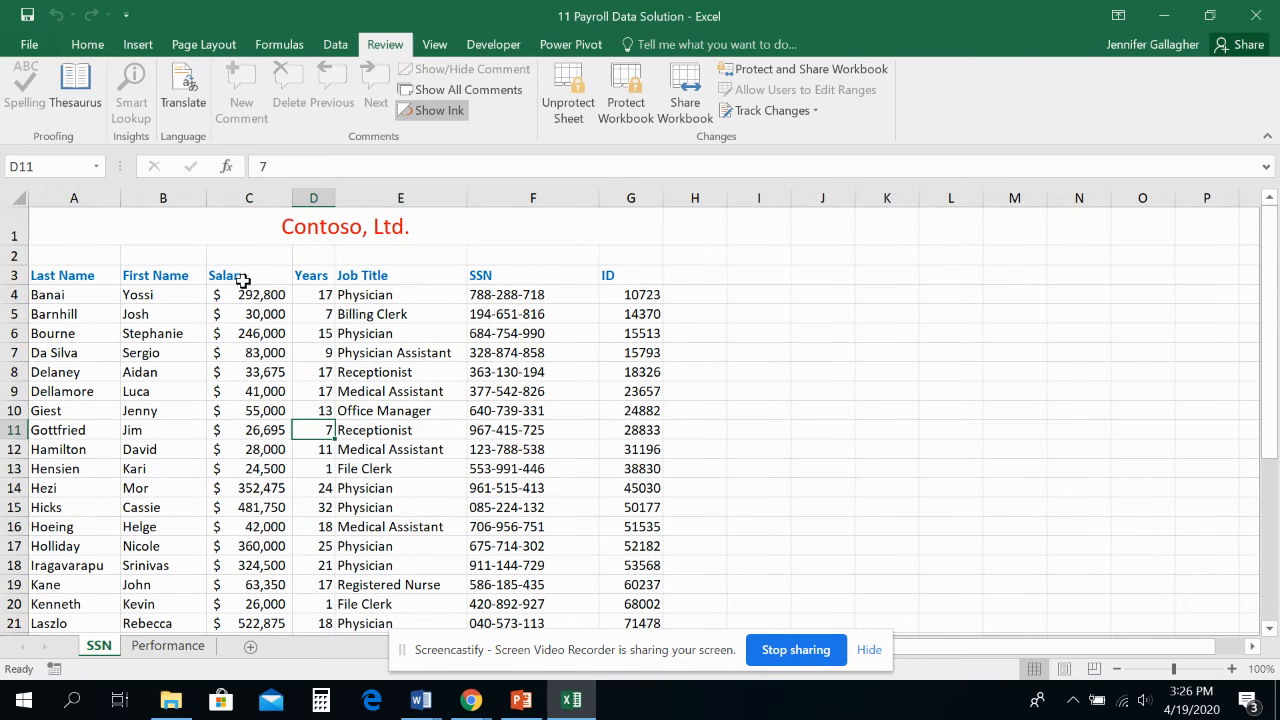
scroll(298, 415, "down", 3)
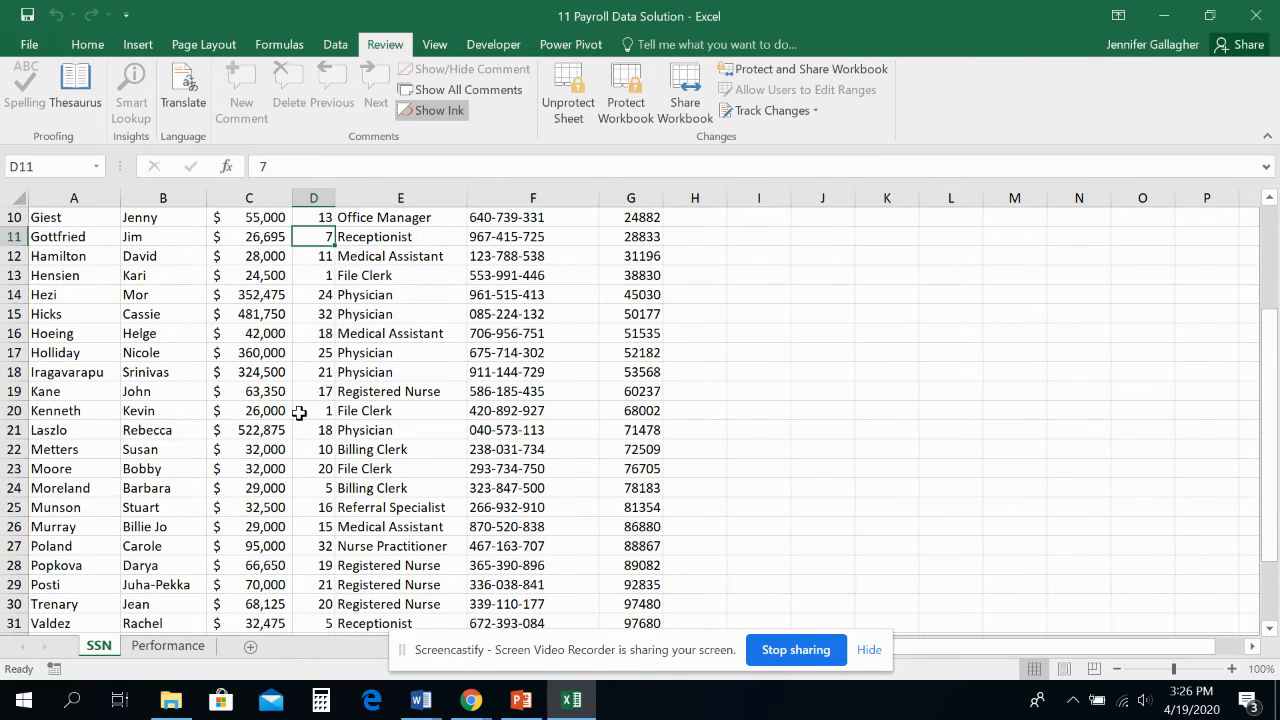
scroll(299, 413, "up", 2)
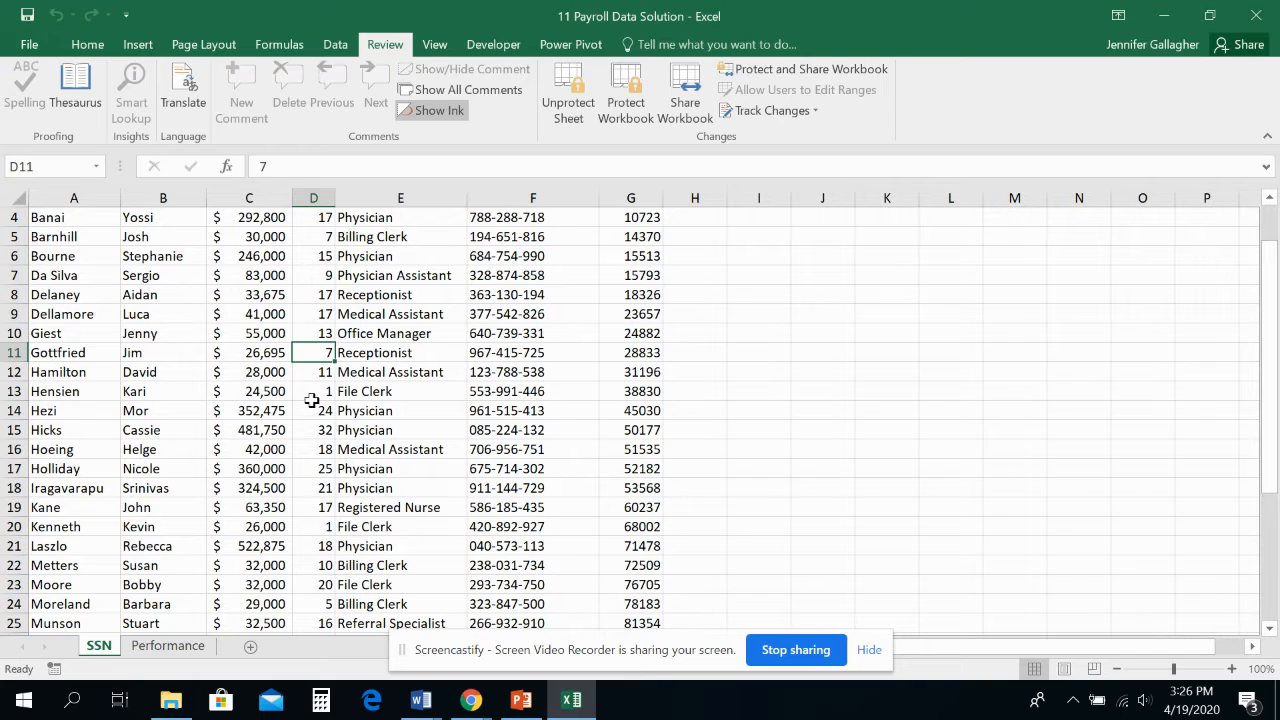
type("7")
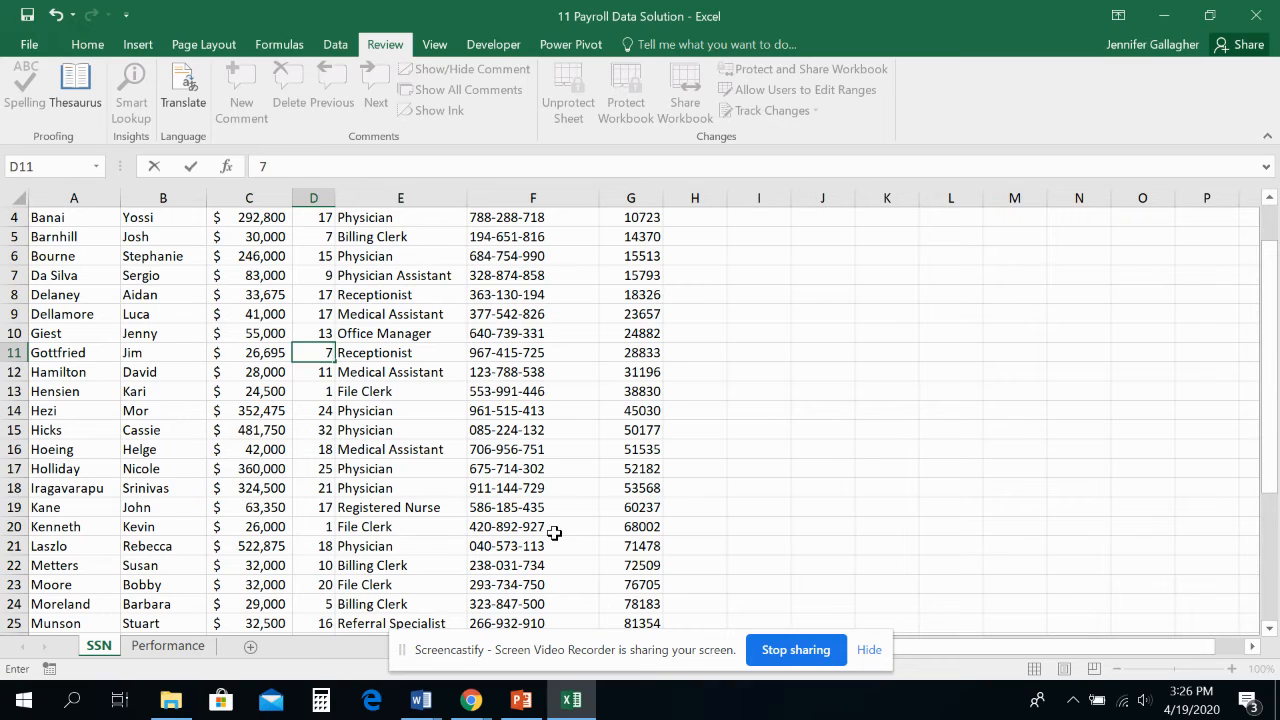
key("Return")
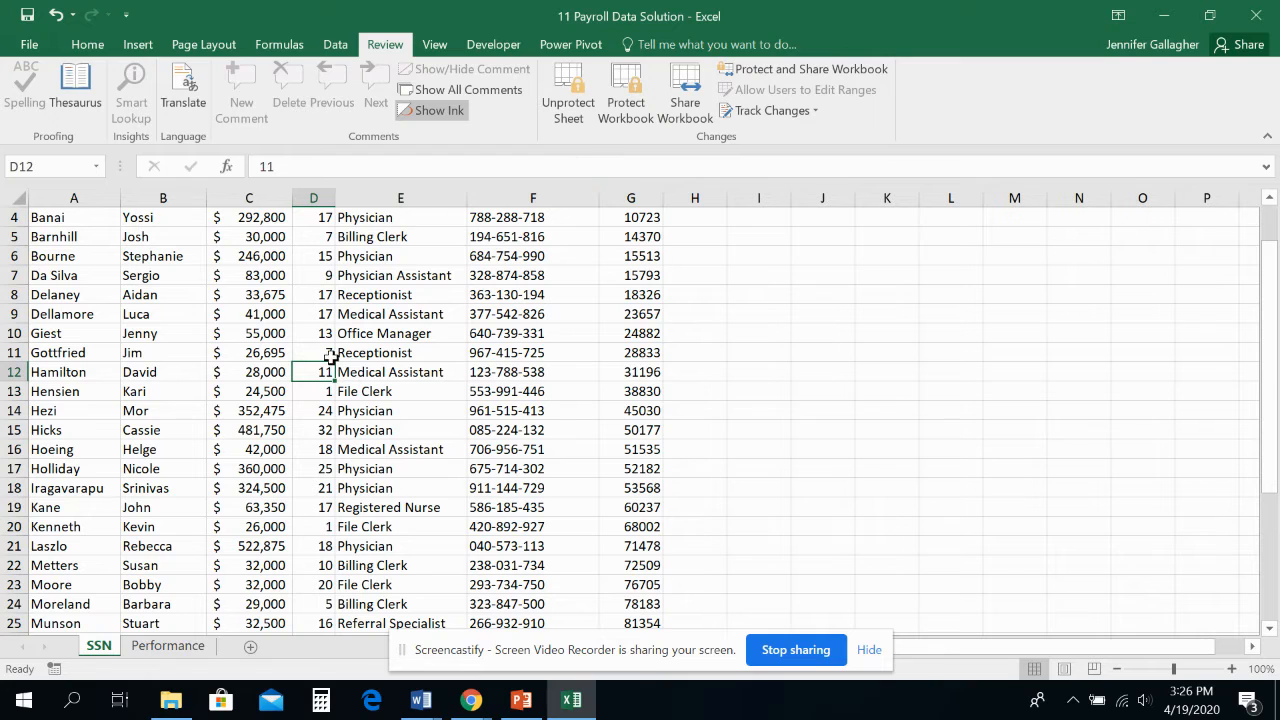
left_click(56, 16)
scroll(402, 298, "up", 1)
scroll(411, 314, "down", 2)
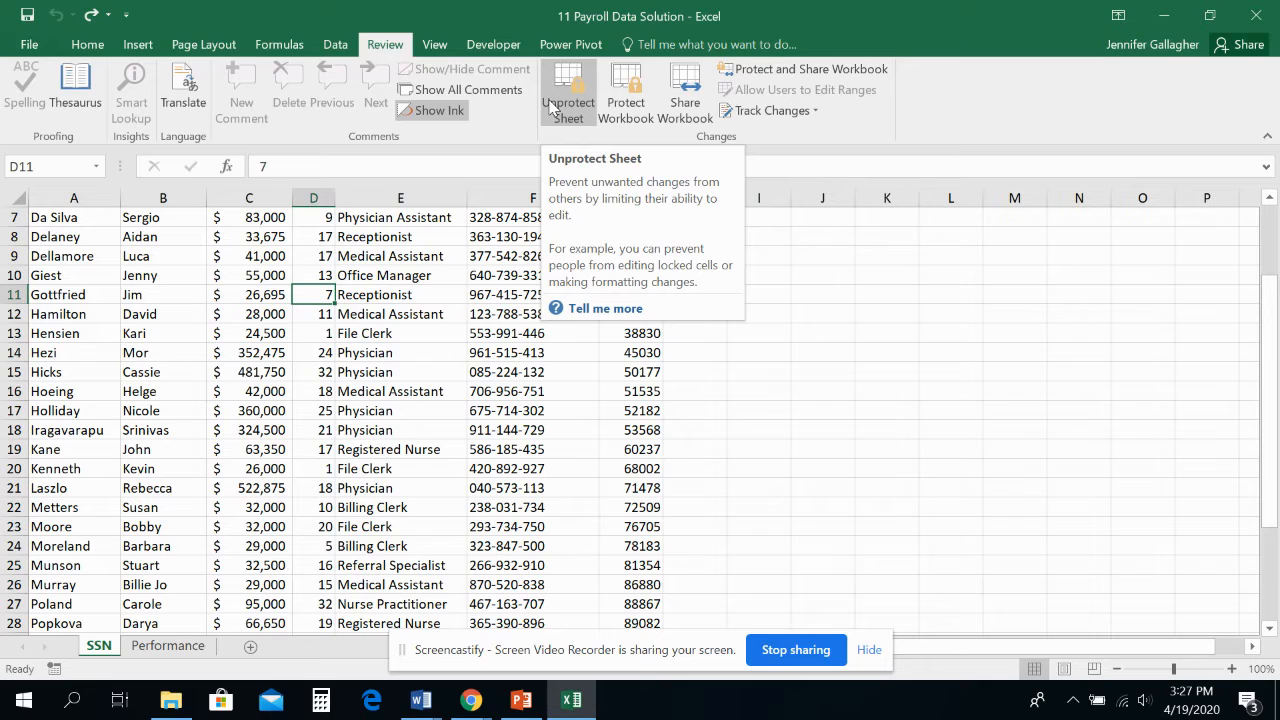
Delete sheet row 4 on the Performance worksheet
left_click(168, 646)
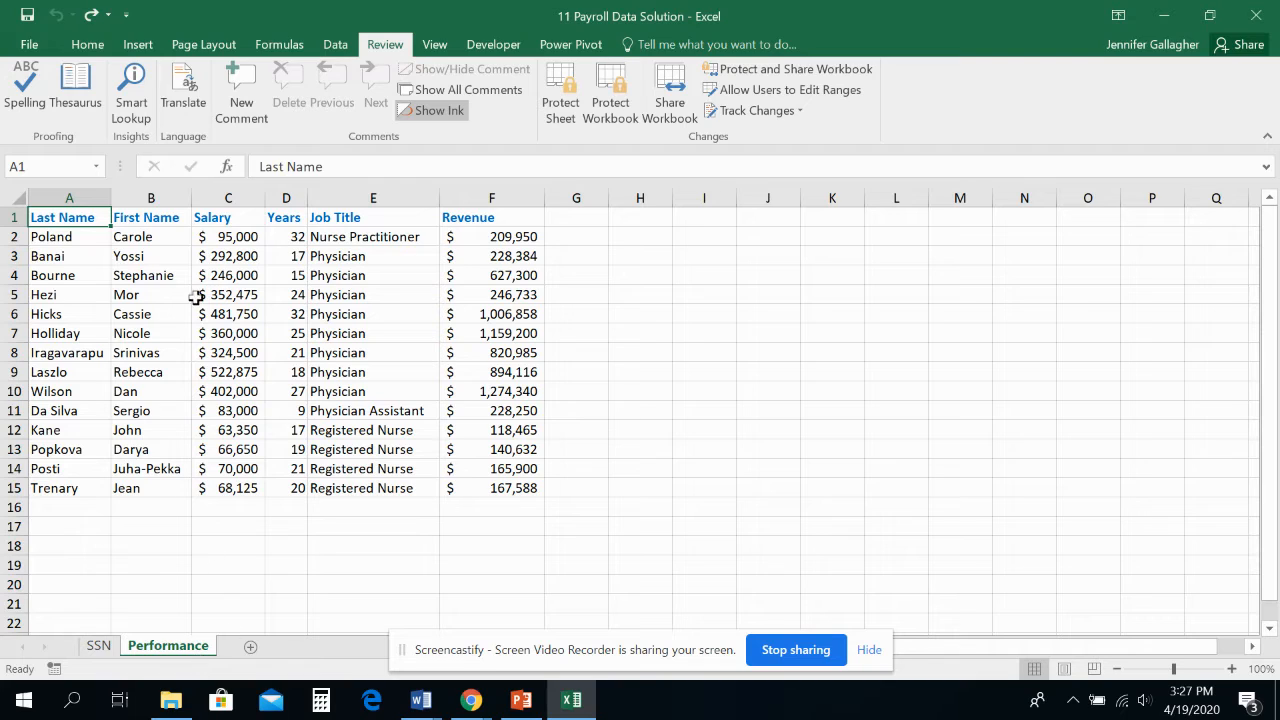
left_click(292, 280)
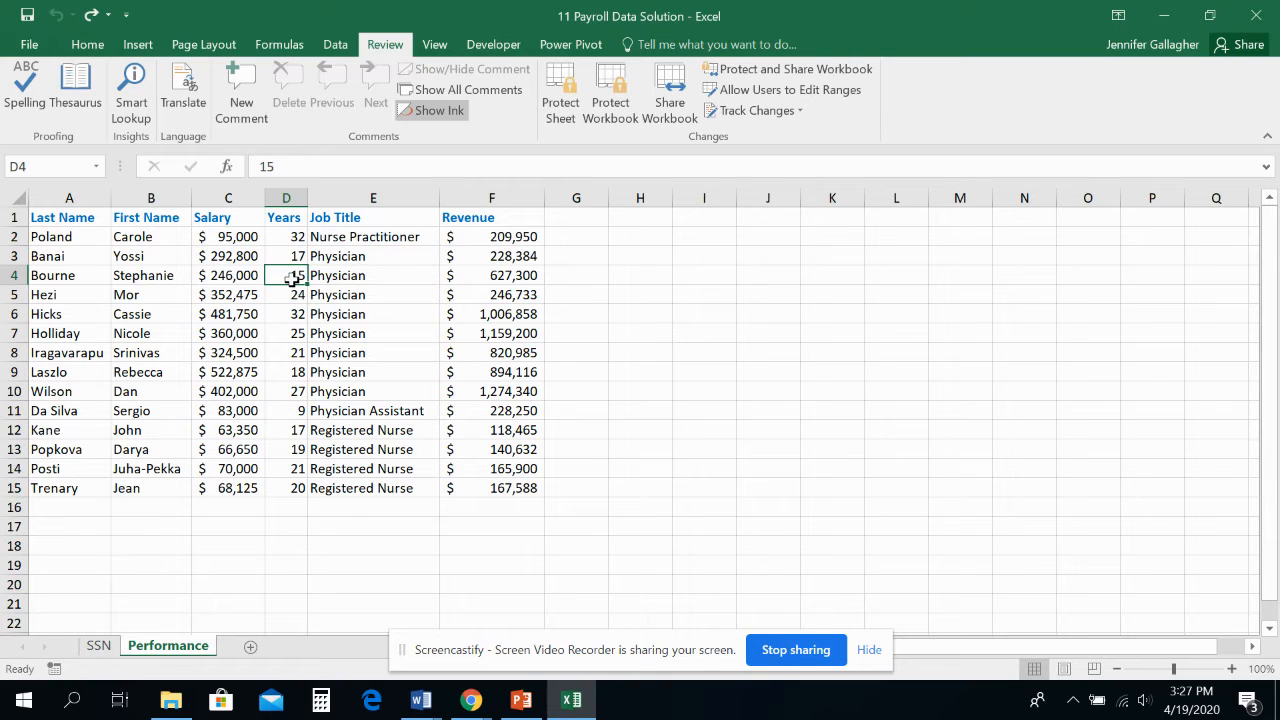
left_click(87, 44)
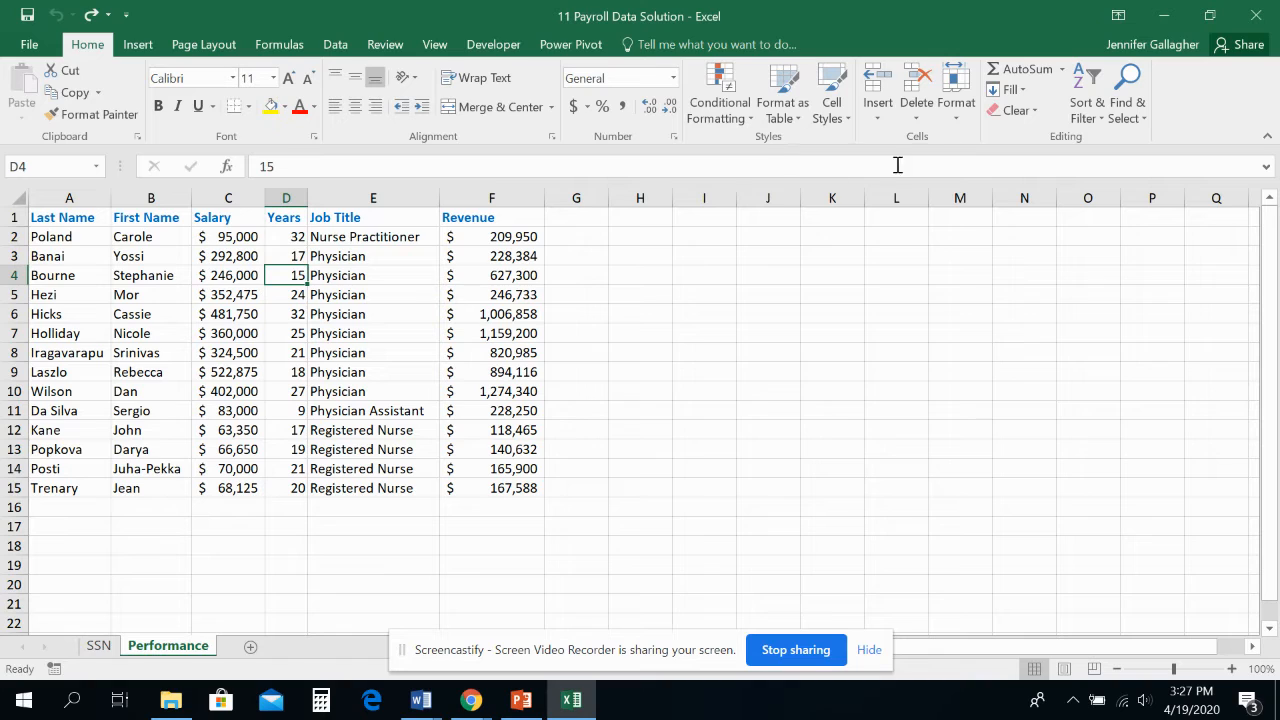
left_click(915, 120)
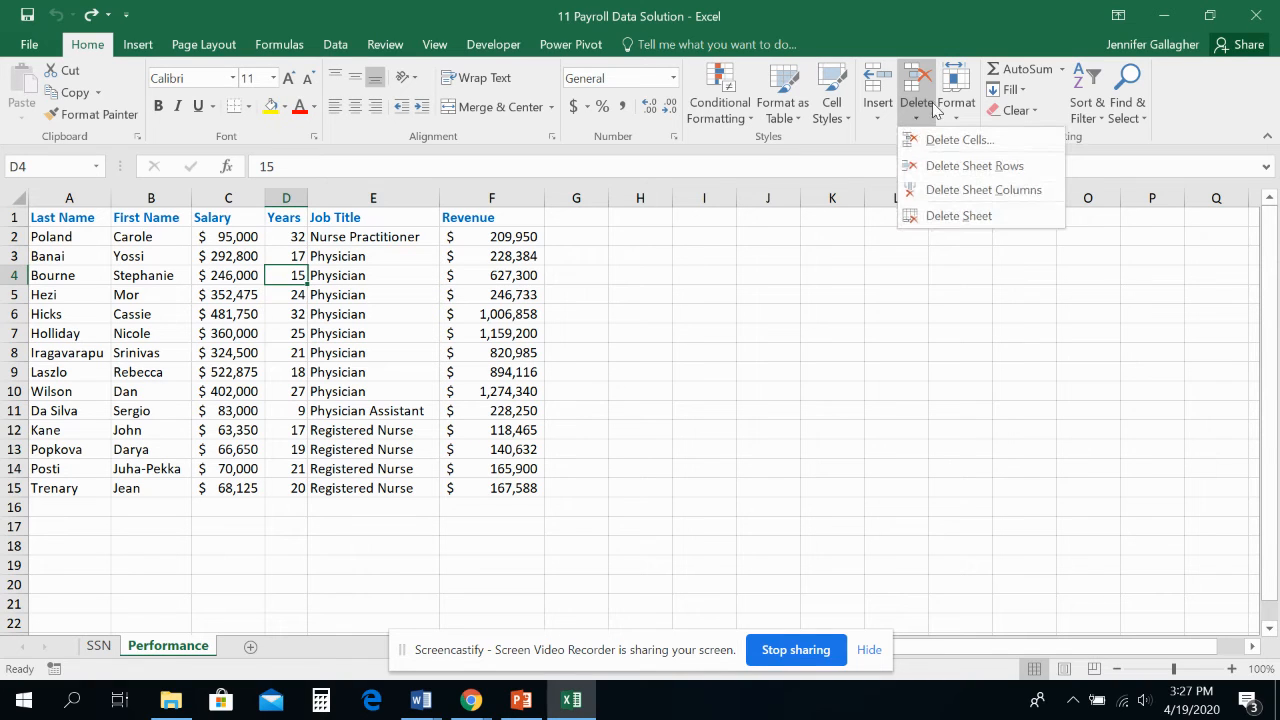
left_click(955, 167)
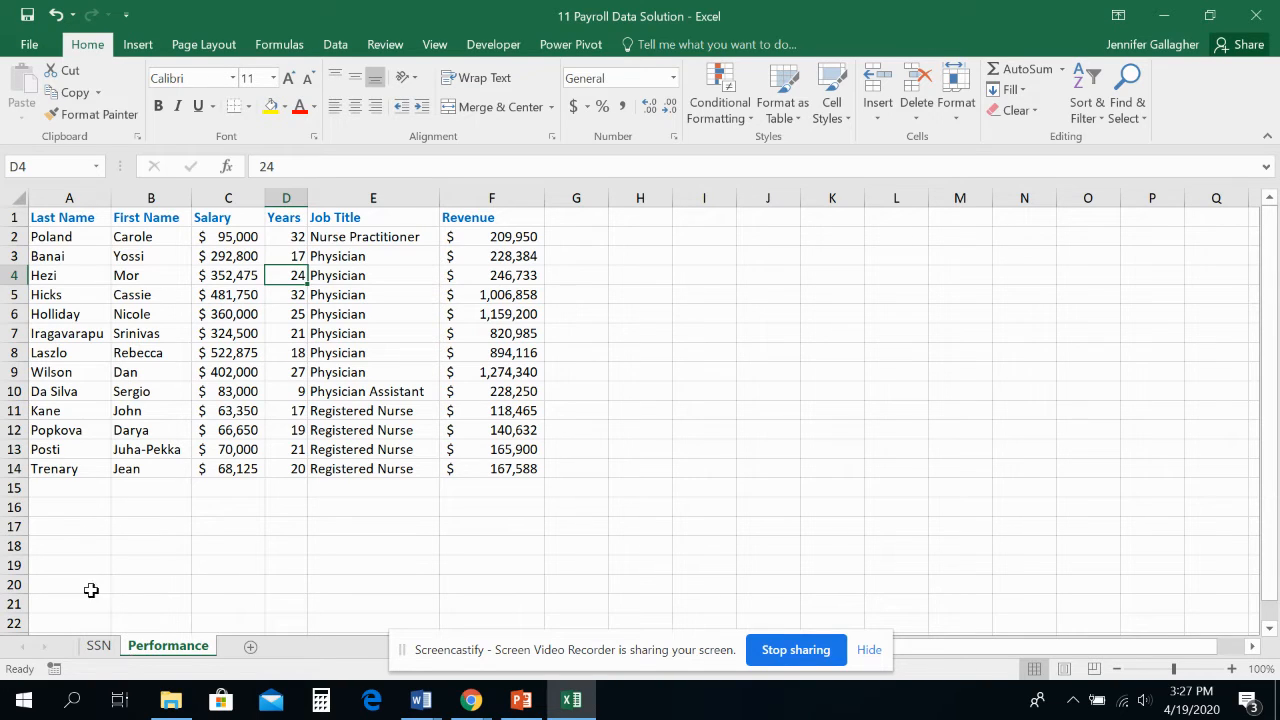
Undo the deletion of row 4 on the Performance worksheet
left_click(56, 14)
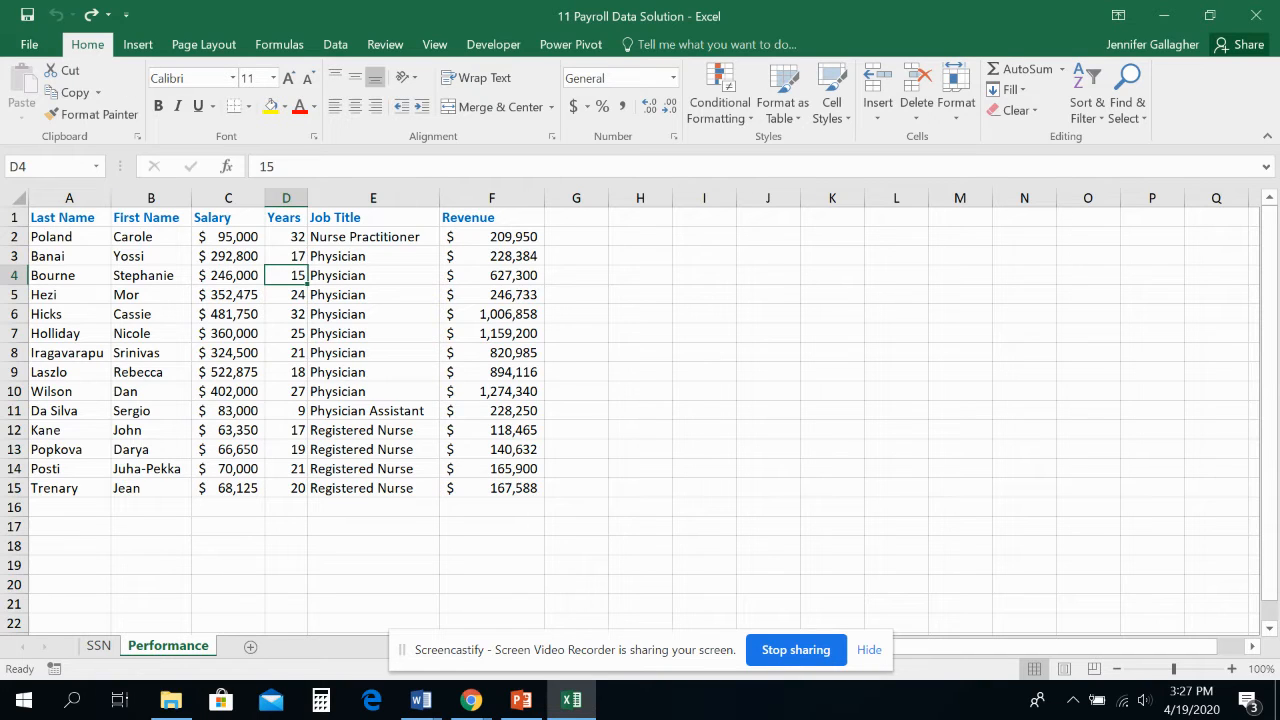
Remove the protection from the SSN worksheet by entering the sheet password
left_click(98, 647)
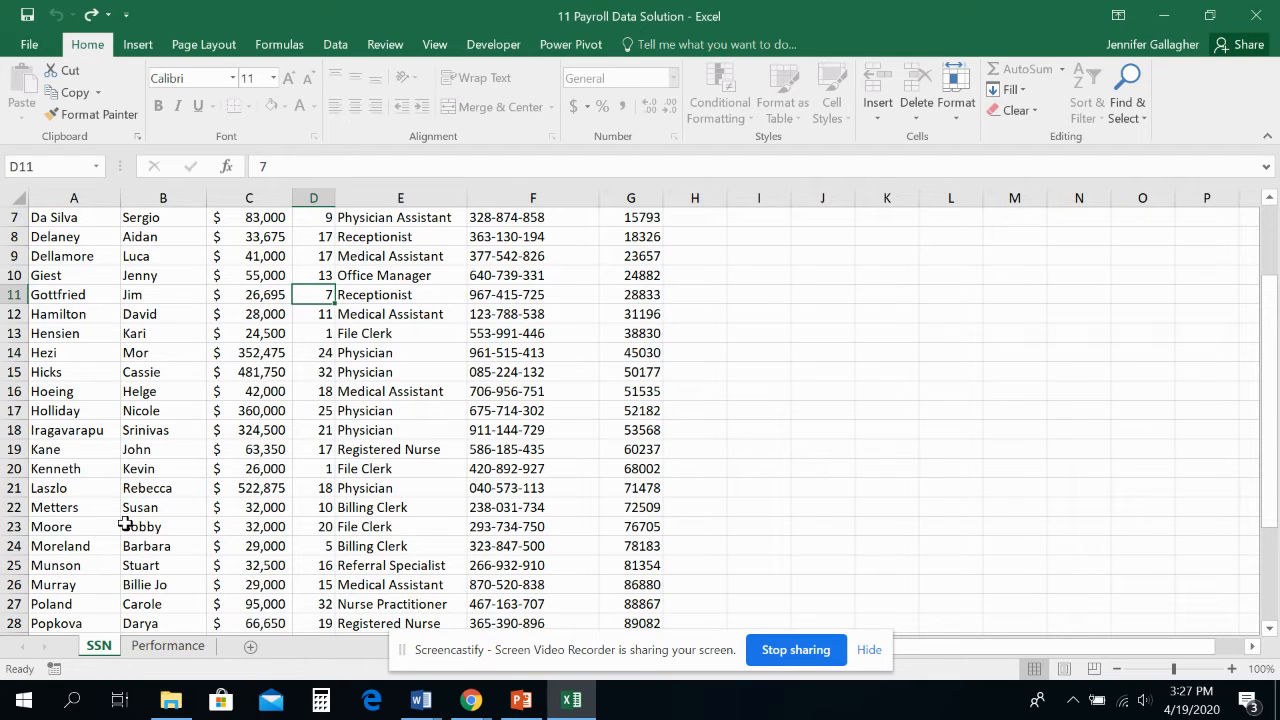
left_click(384, 50)
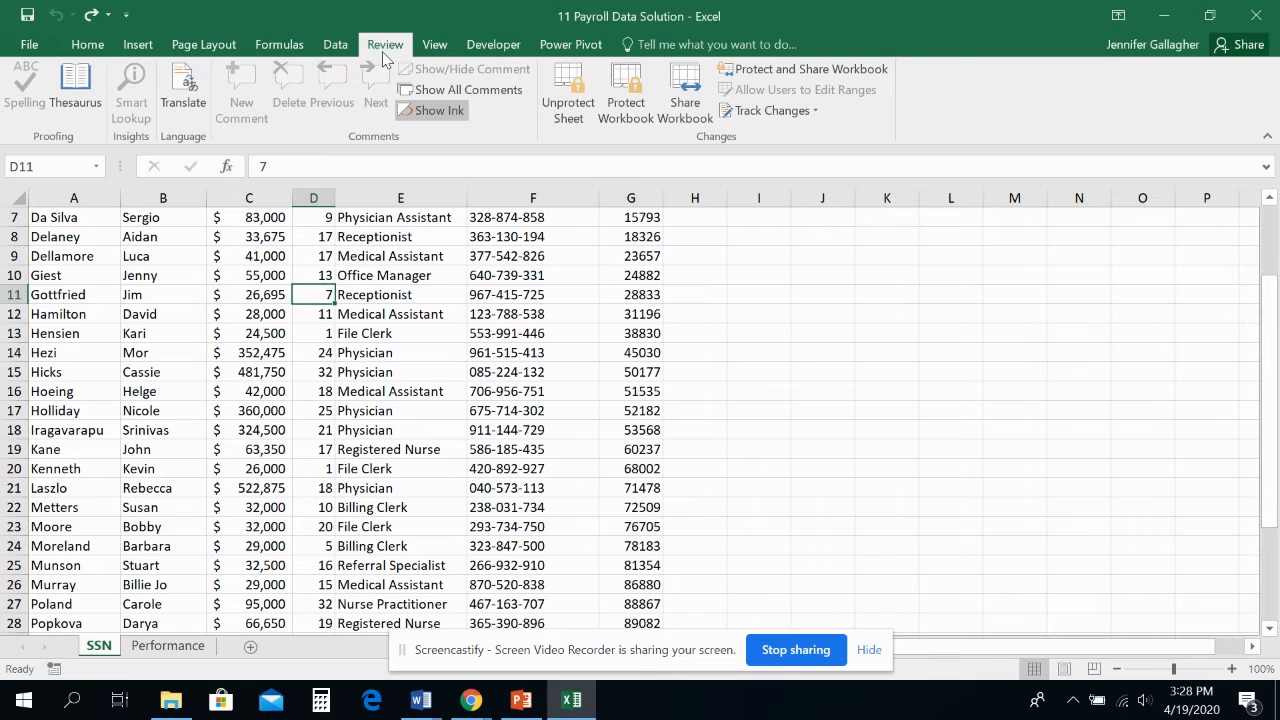
left_click(580, 111)
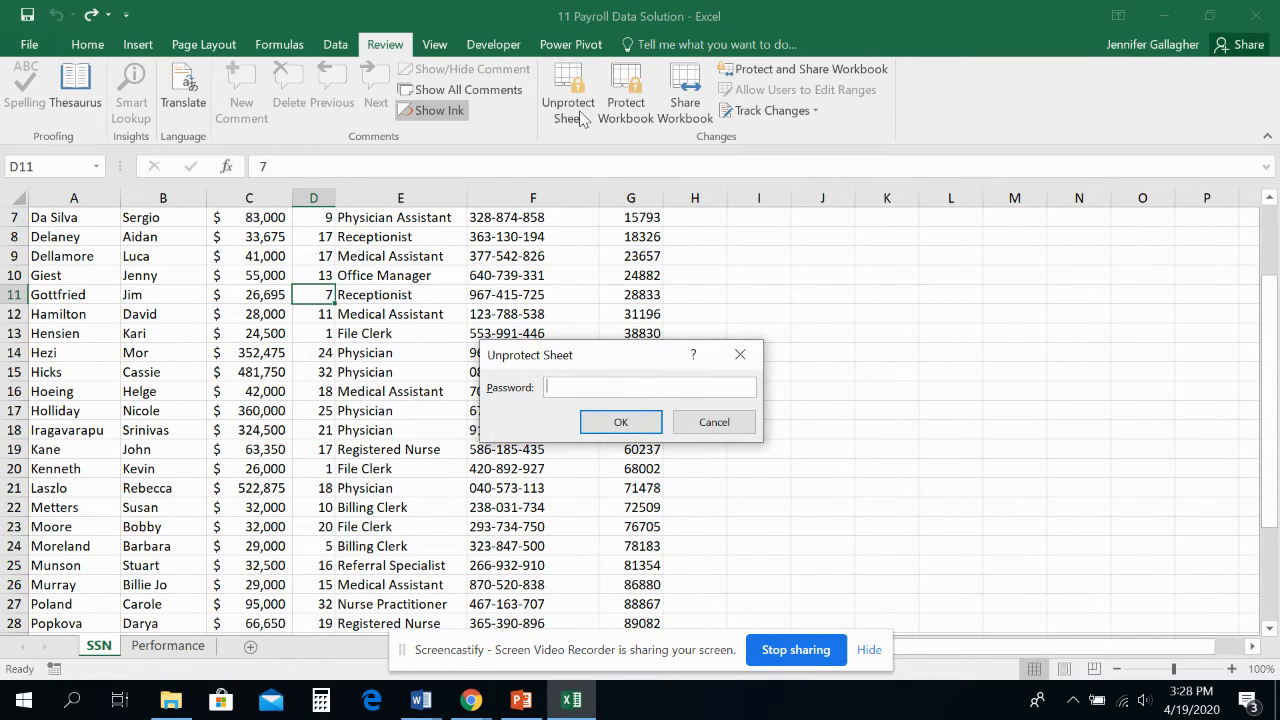
type("password")
left_click(650, 423)
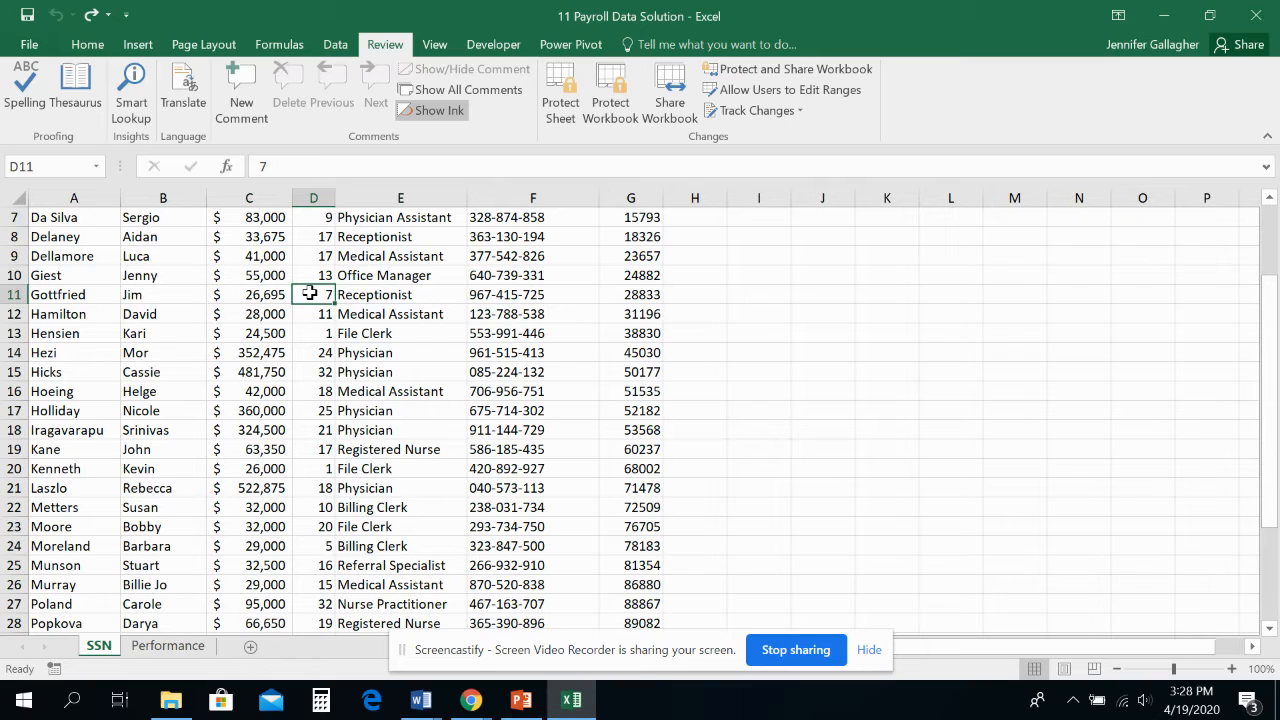
Set the Years value in D11 to 8 and the employee ID in G11 to 17000 on the SSN worksheet
type("8")
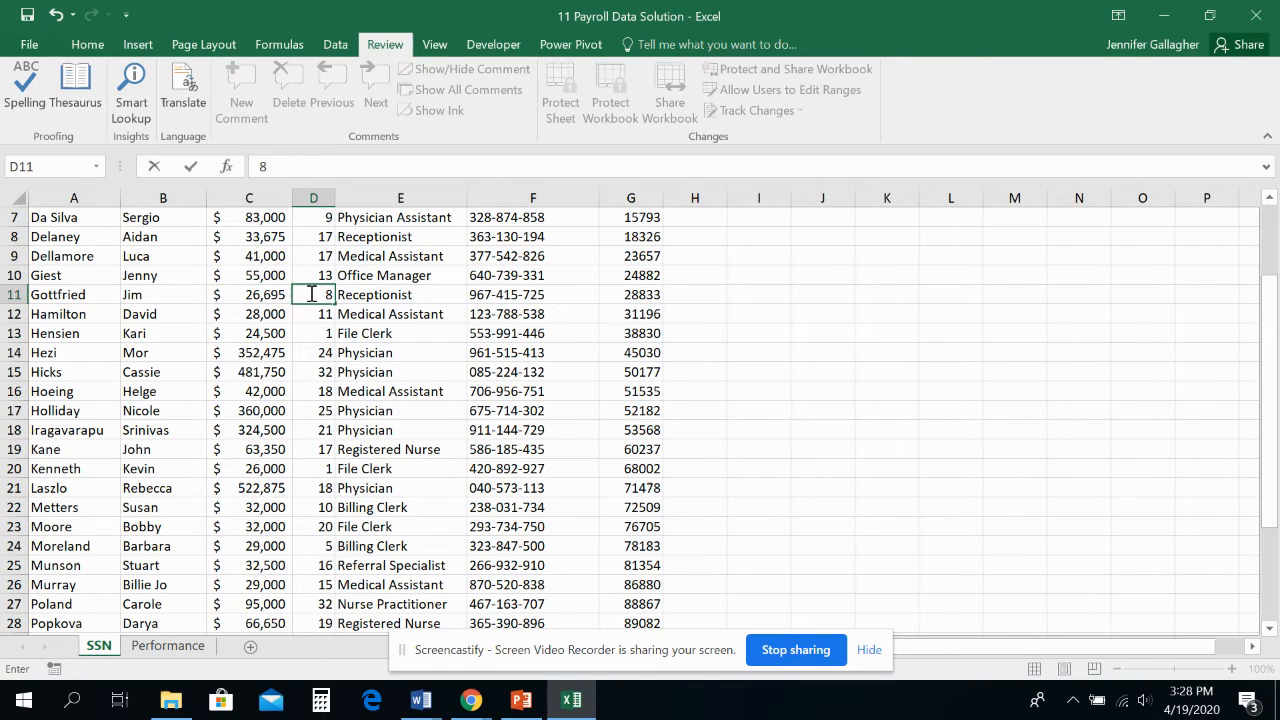
key("Tab")
key("Tab")
key("Tab")
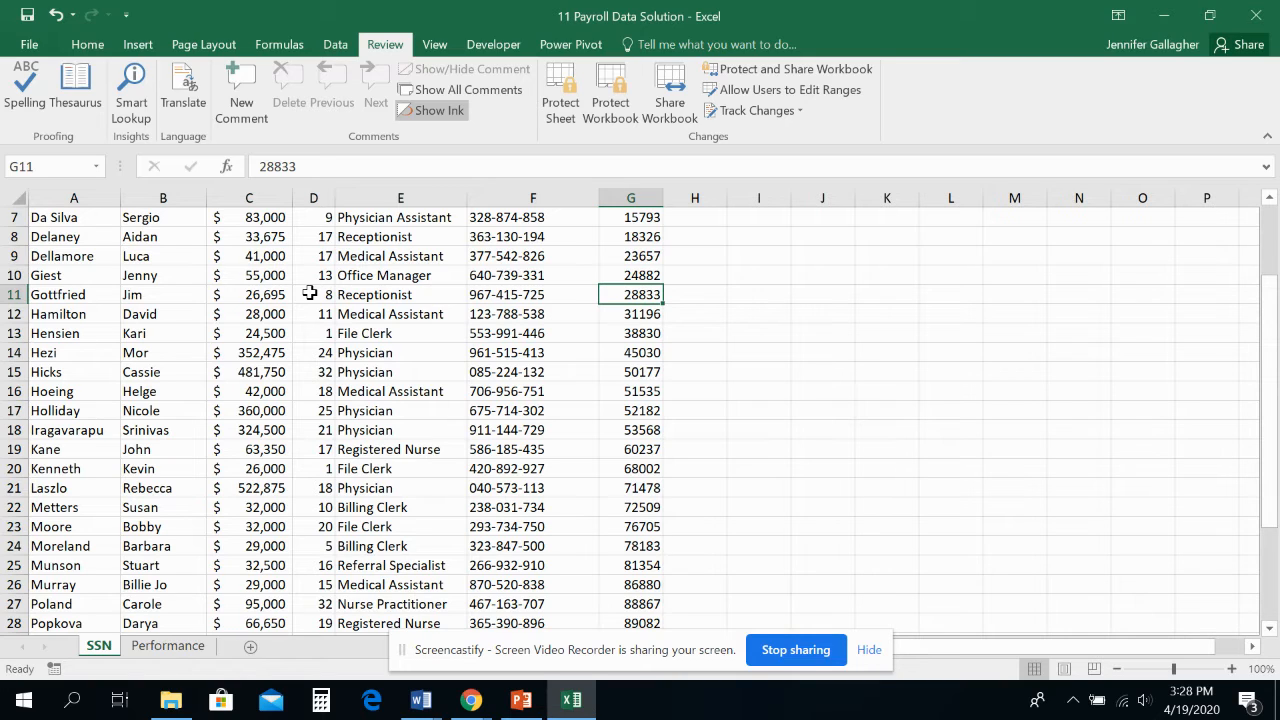
type("17")
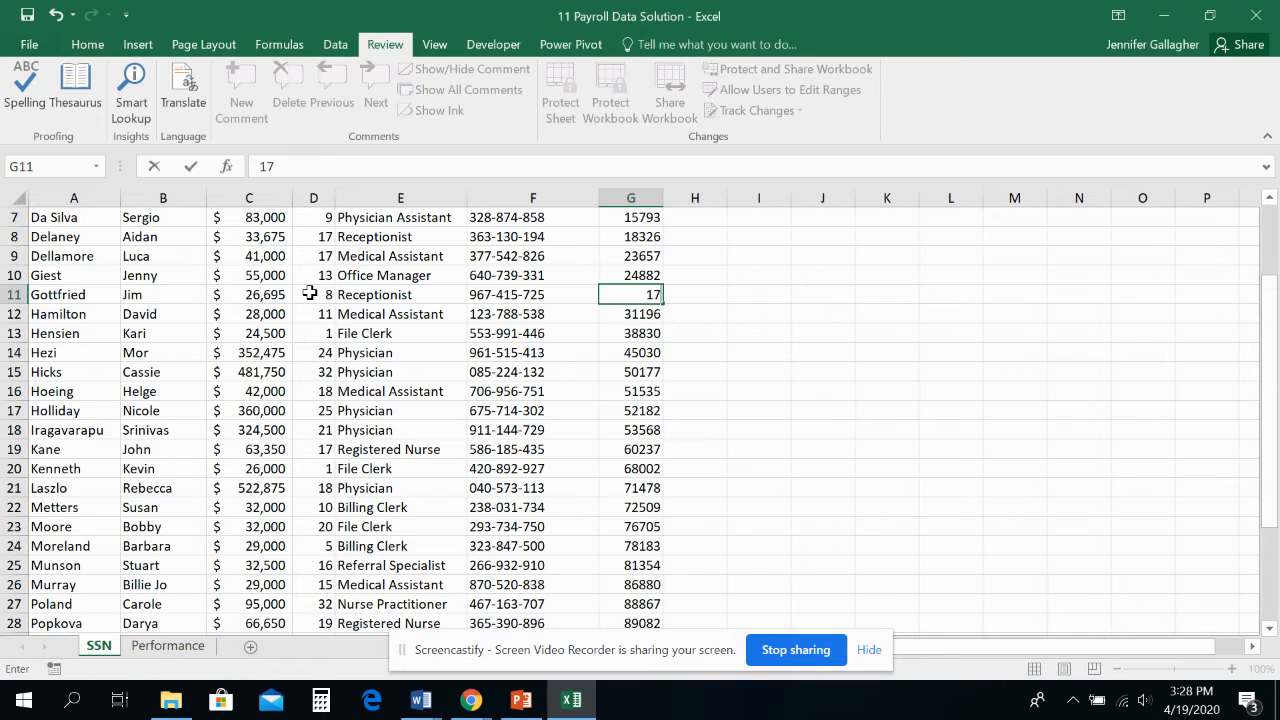
type("0")
type("00")
key("Tab")
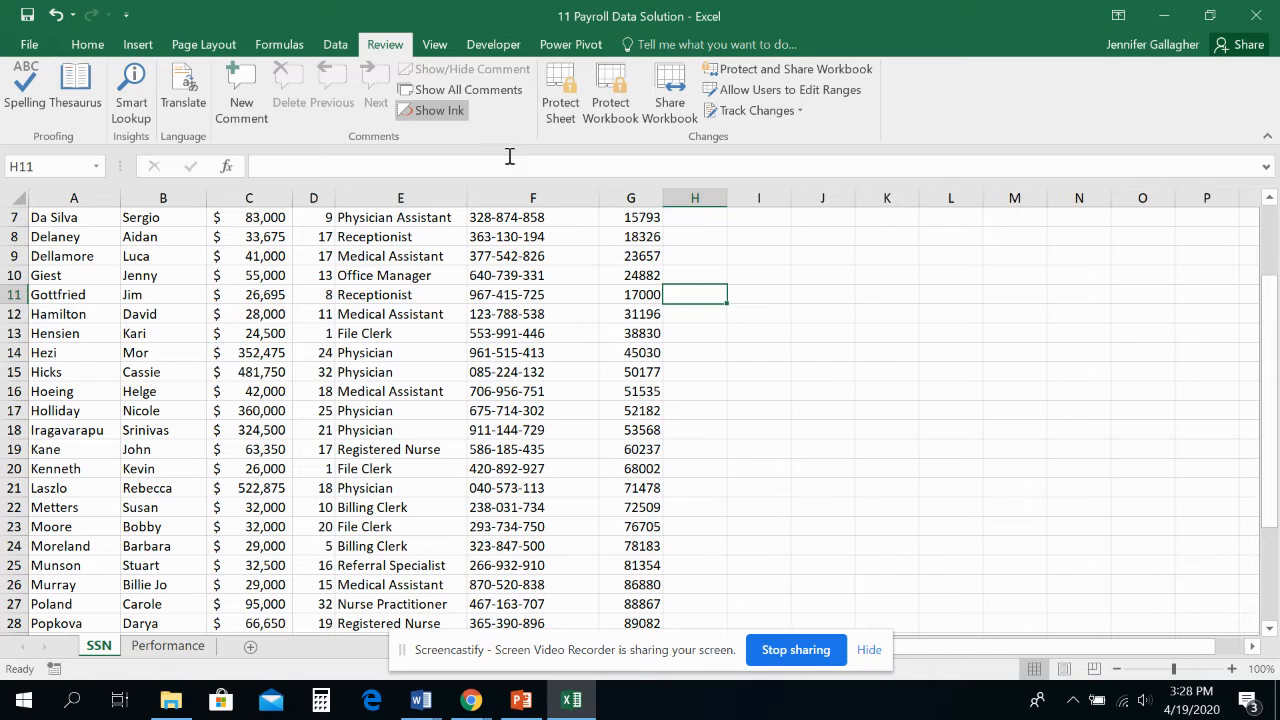
Protect the SSN worksheet with the sheet password, allowing only selection of locked and unlocked cells
left_click(570, 115)
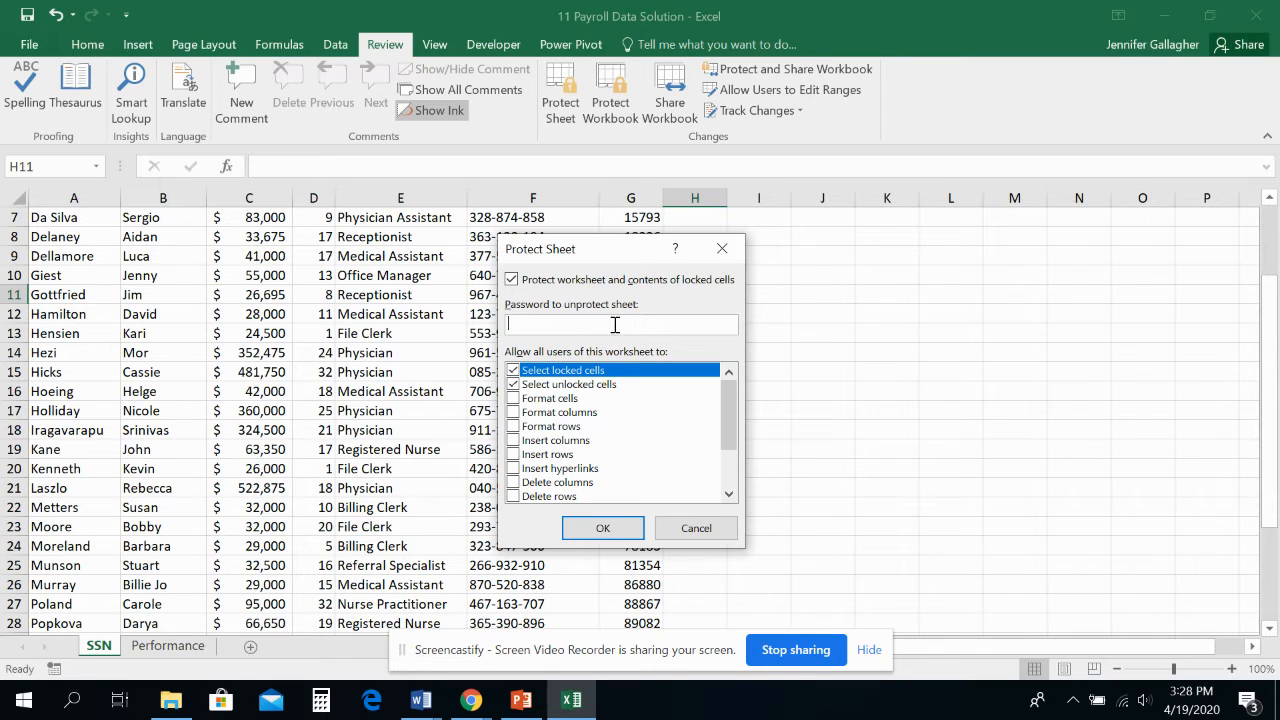
type("passwor")
left_click(513, 383)
left_click(603, 528)
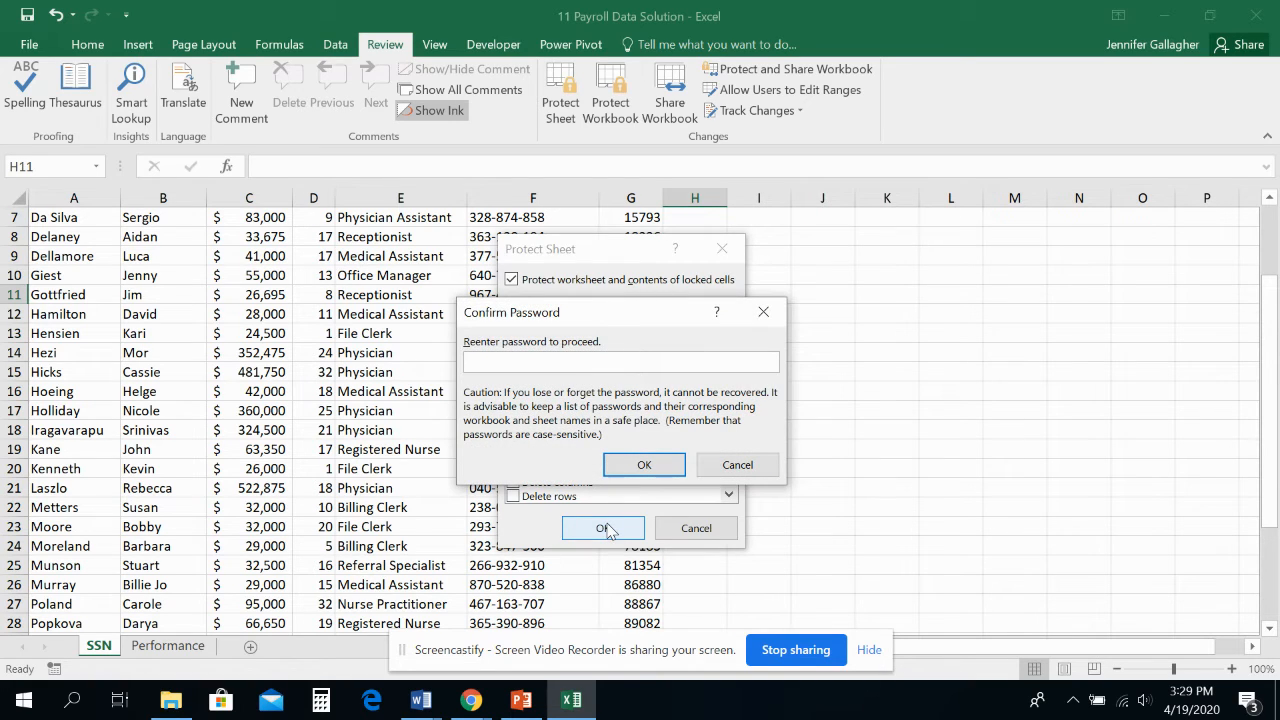
Re-enter the sheet password to confirm the SSN worksheet's protection
type("••••••••")
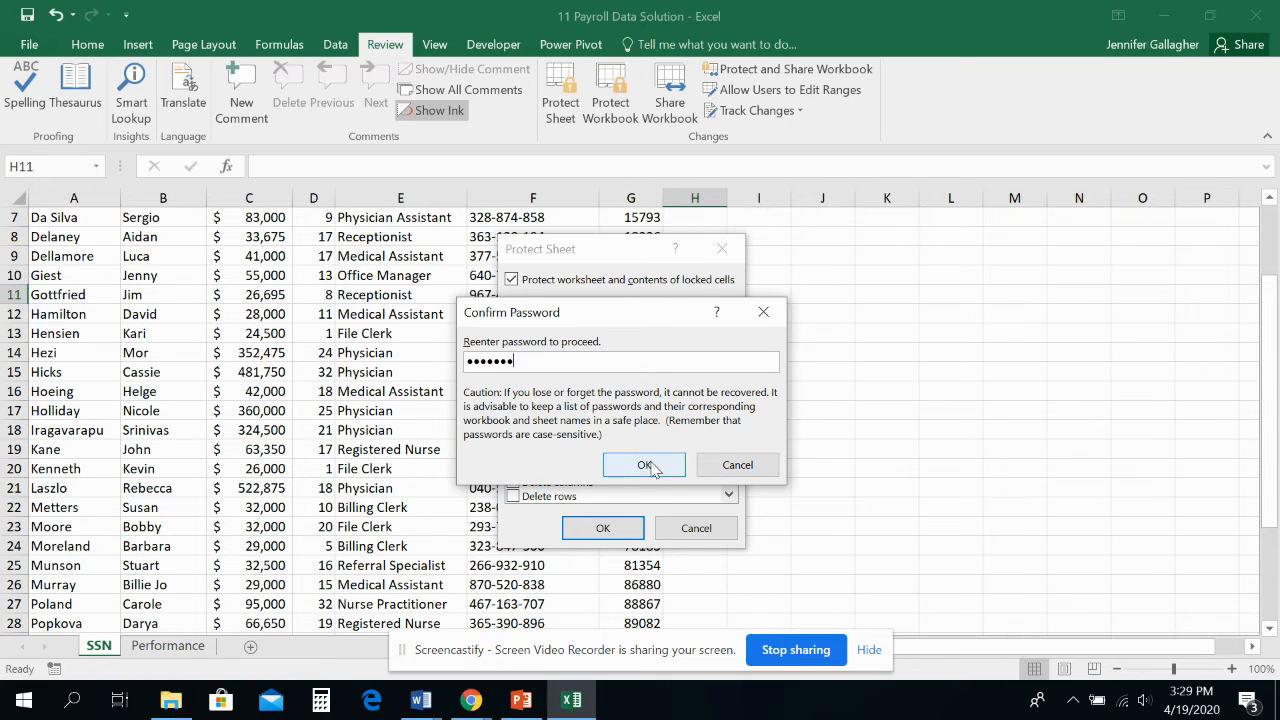
left_click(645, 463)
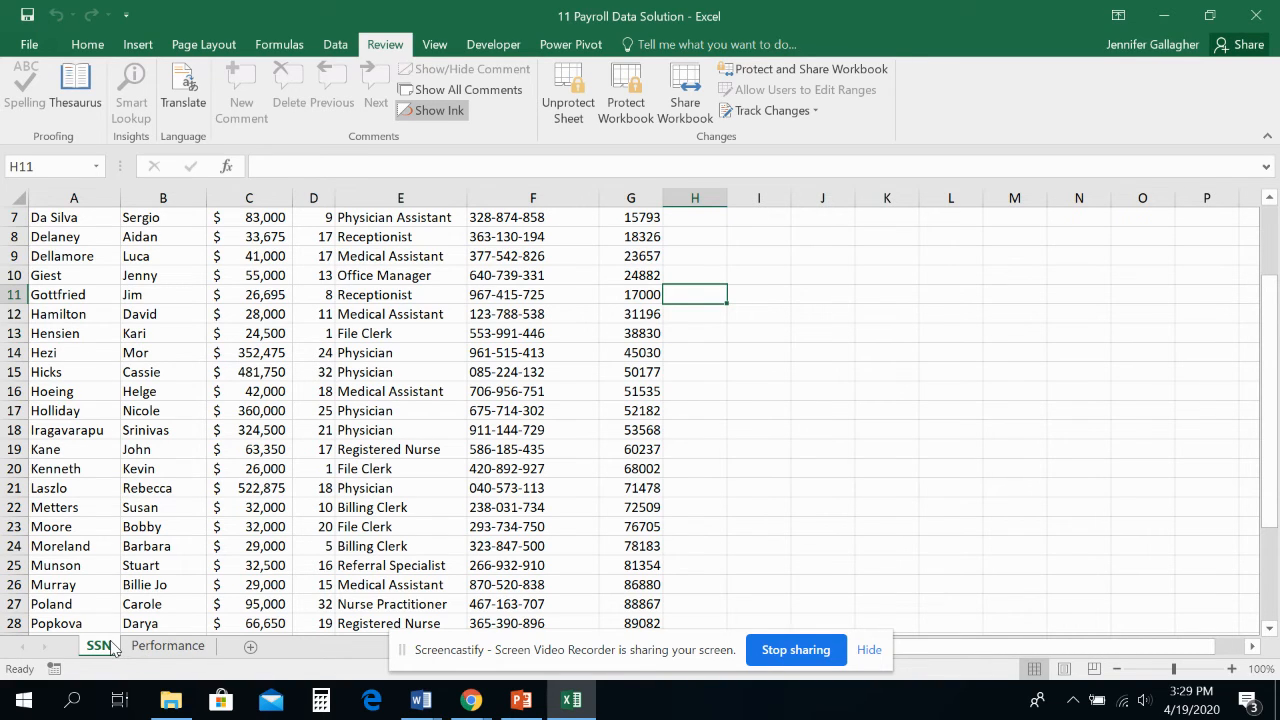
left_click(170, 647)
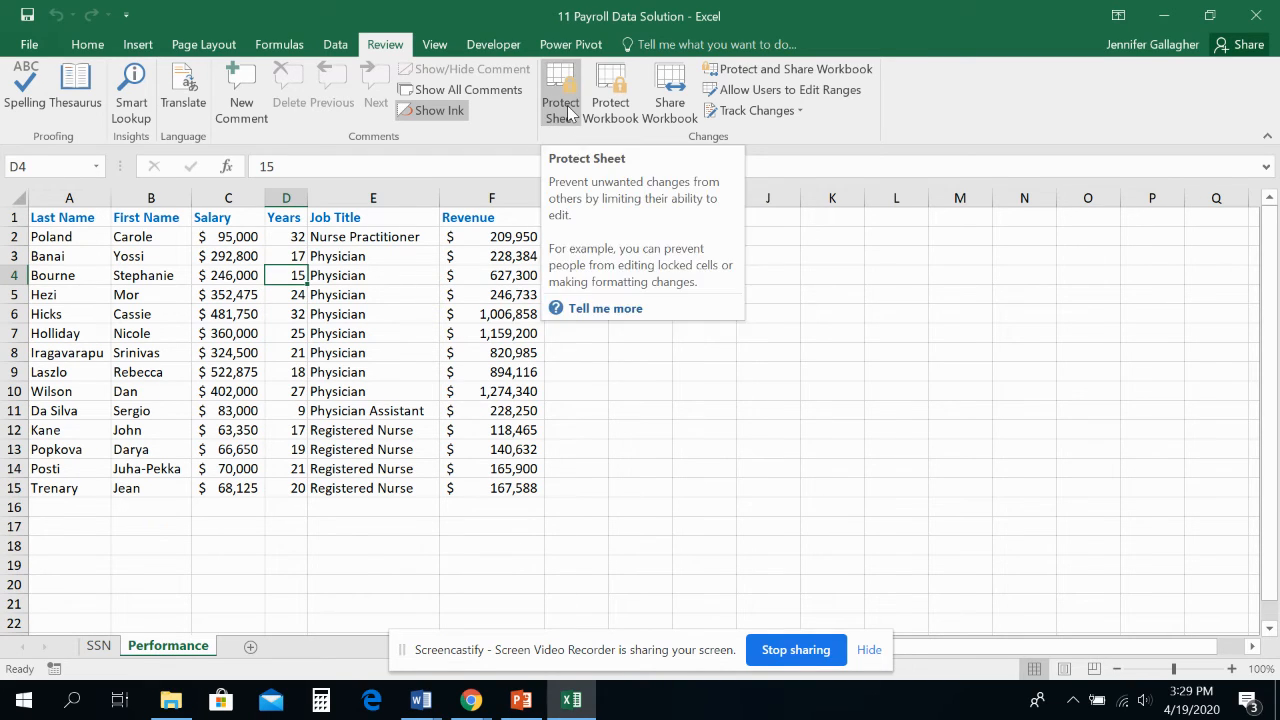
left_click(102, 648)
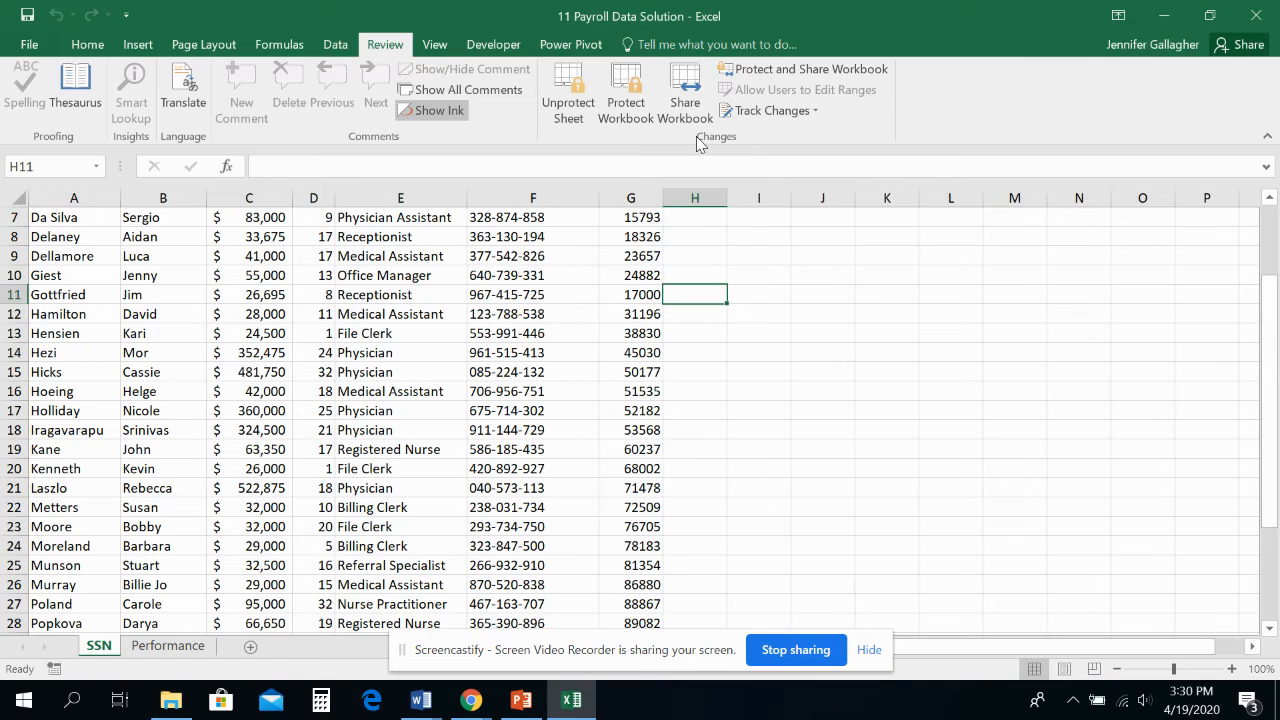
Protect the workbook's structure and enter a workbook protection password
left_click(632, 114)
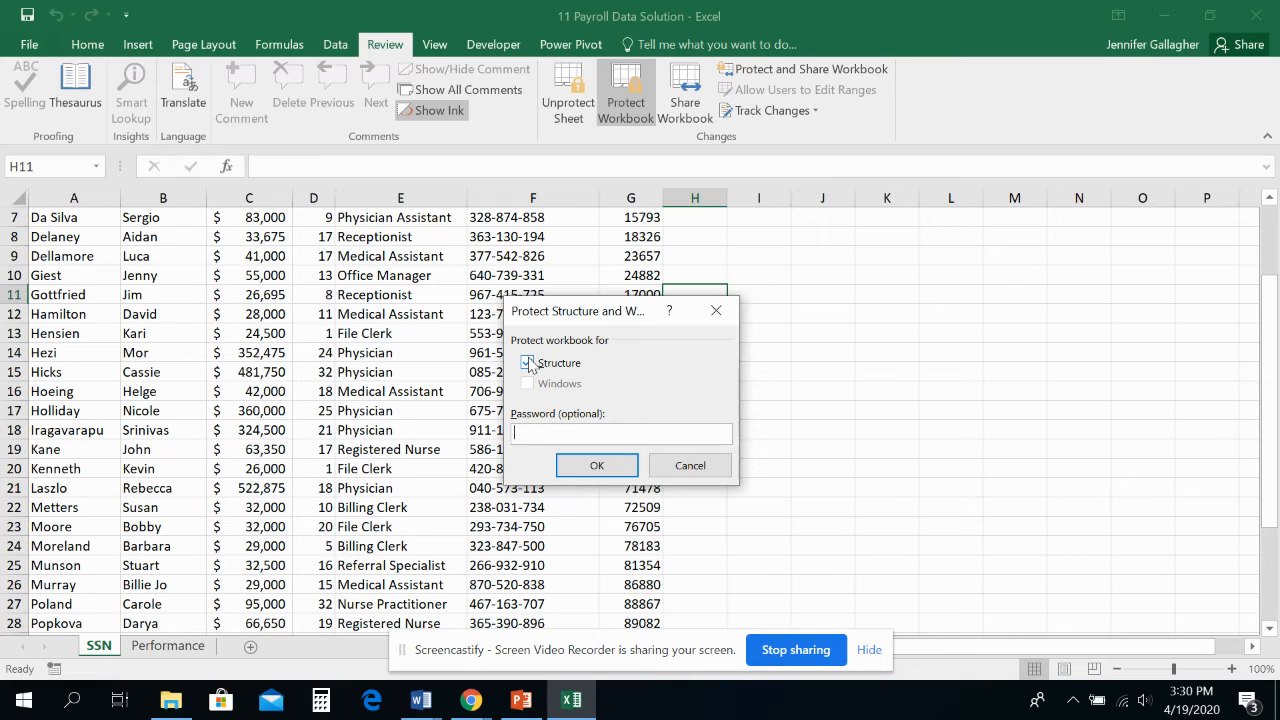
type("passwor")
left_click(600, 467)
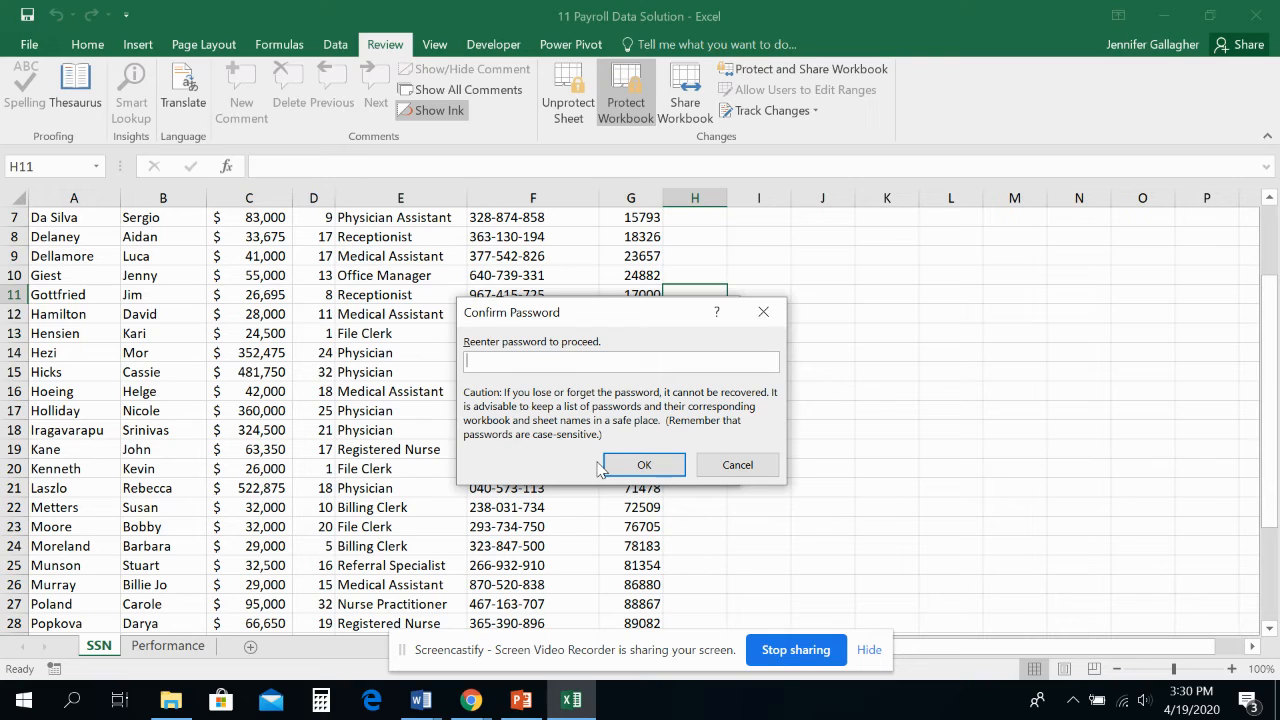
Re-enter the workbook password to confirm the structure protection
type("passwor")
left_click(645, 465)
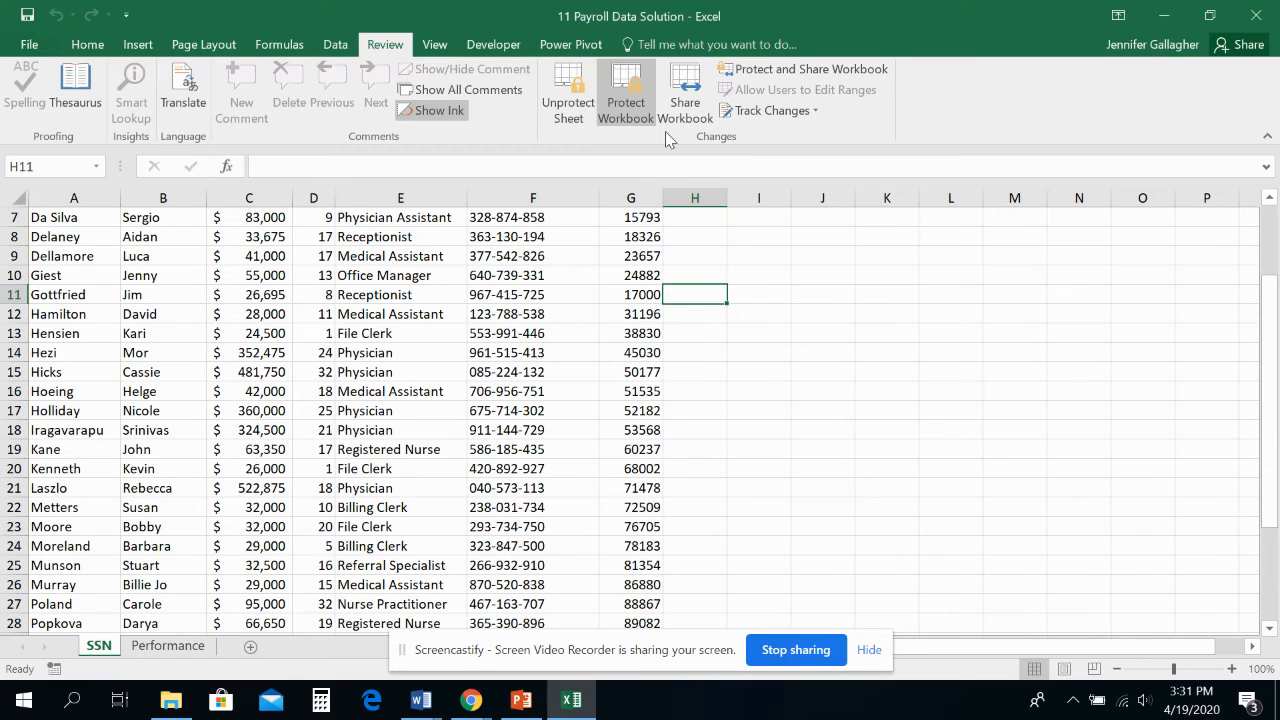
Test cell editing on the Performance worksheet by entering hjk in Salary cell C12, and undo that entry
left_click(748, 333)
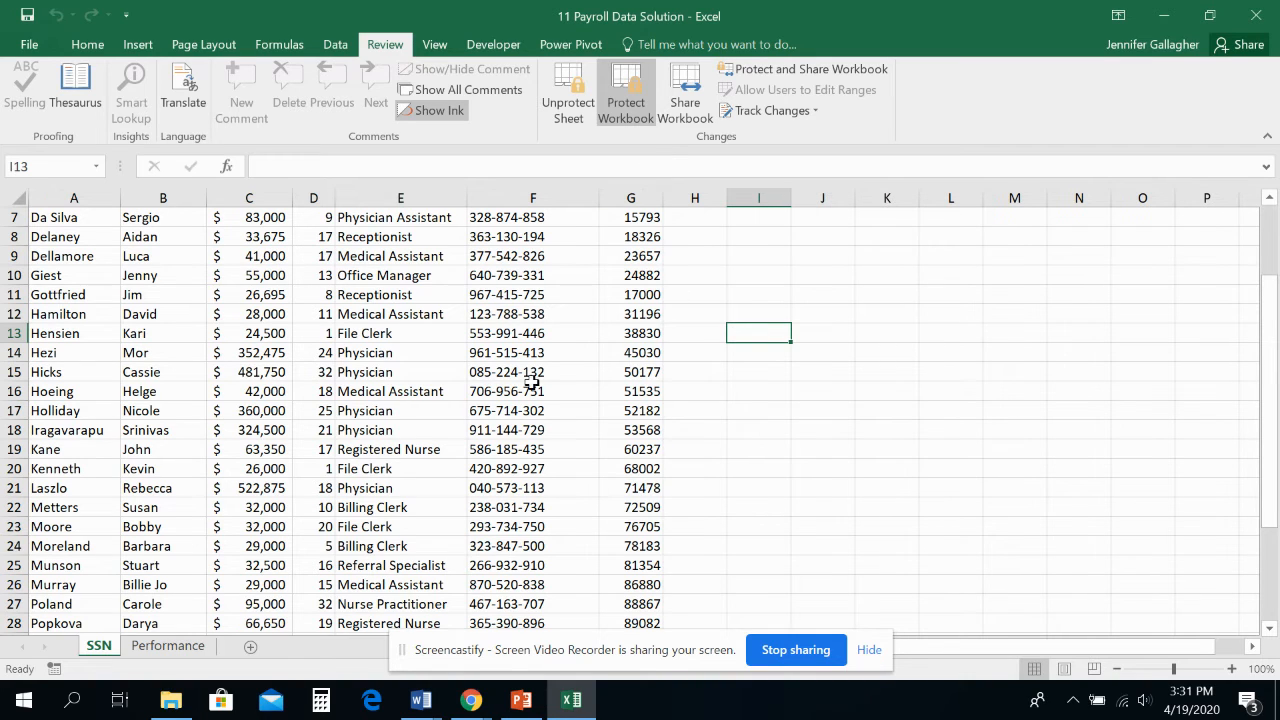
left_click(166, 646)
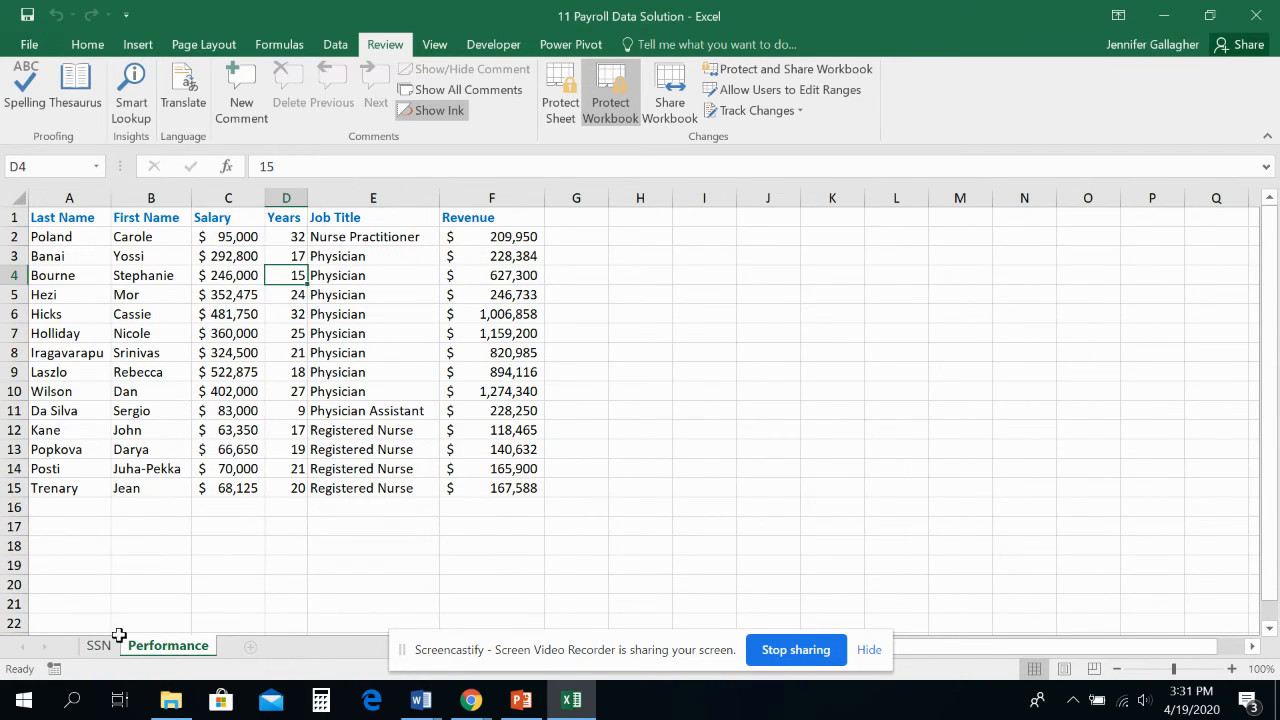
left_click(225, 433)
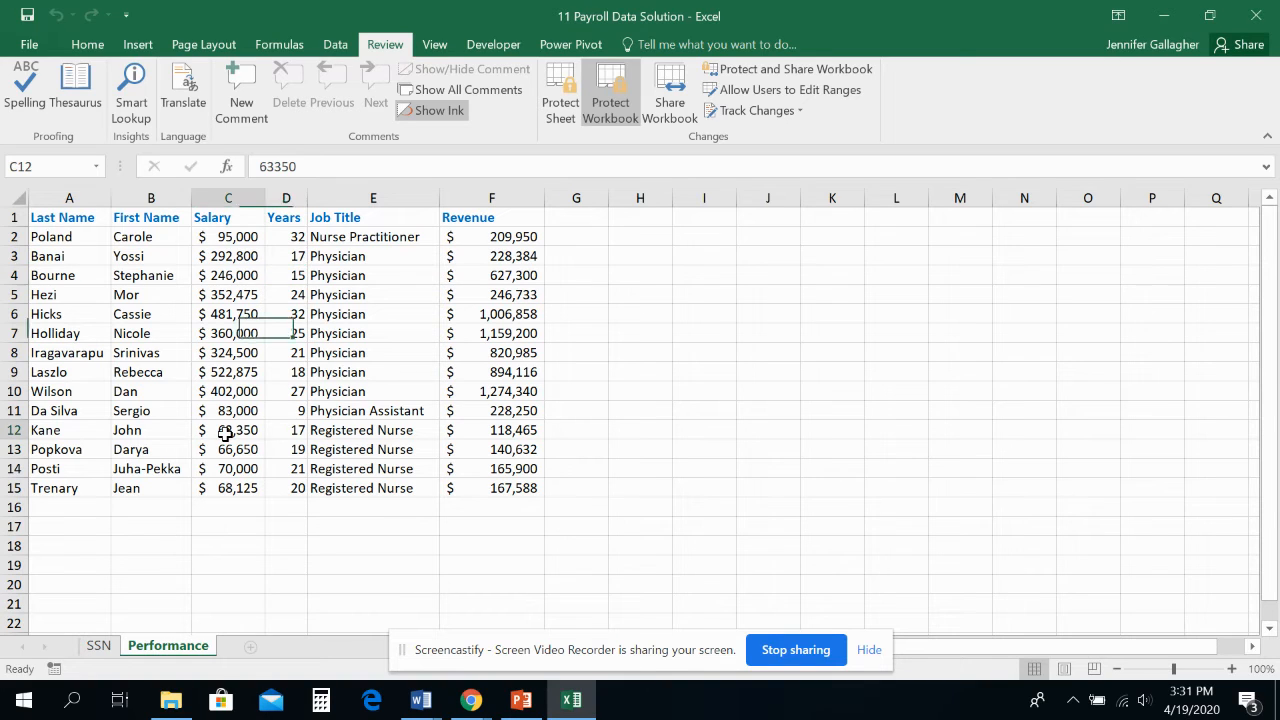
type("hjk")
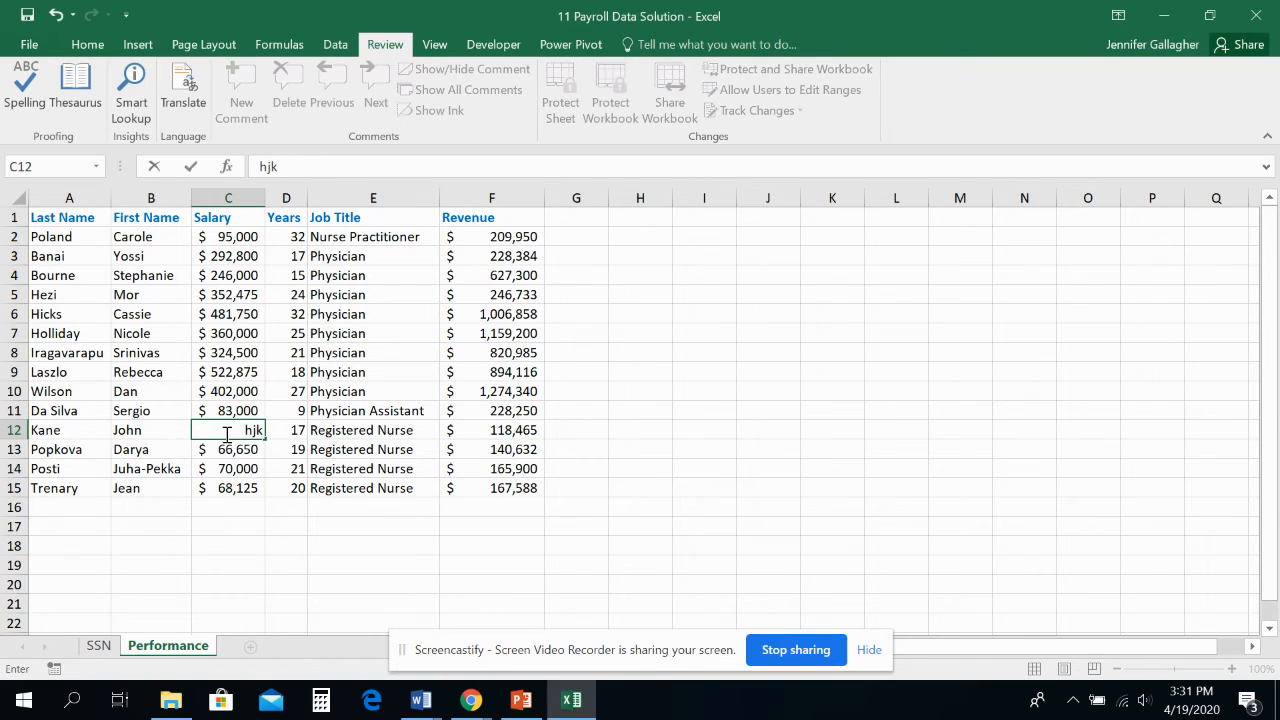
left_click(57, 14)
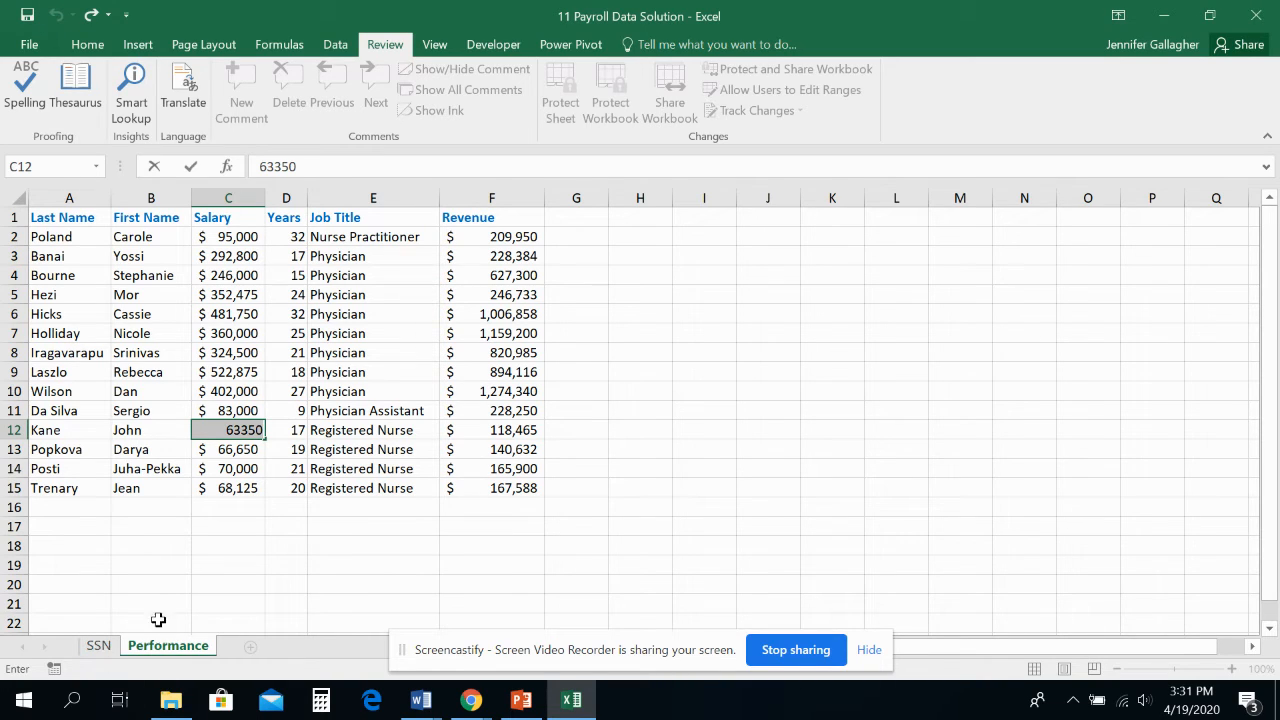
left_click(300, 583)
Check the workbook's structure protection through its unprotect prompt and the sheet commands offered for the Performance worksheet, and return to SSN
left_click(100, 646)
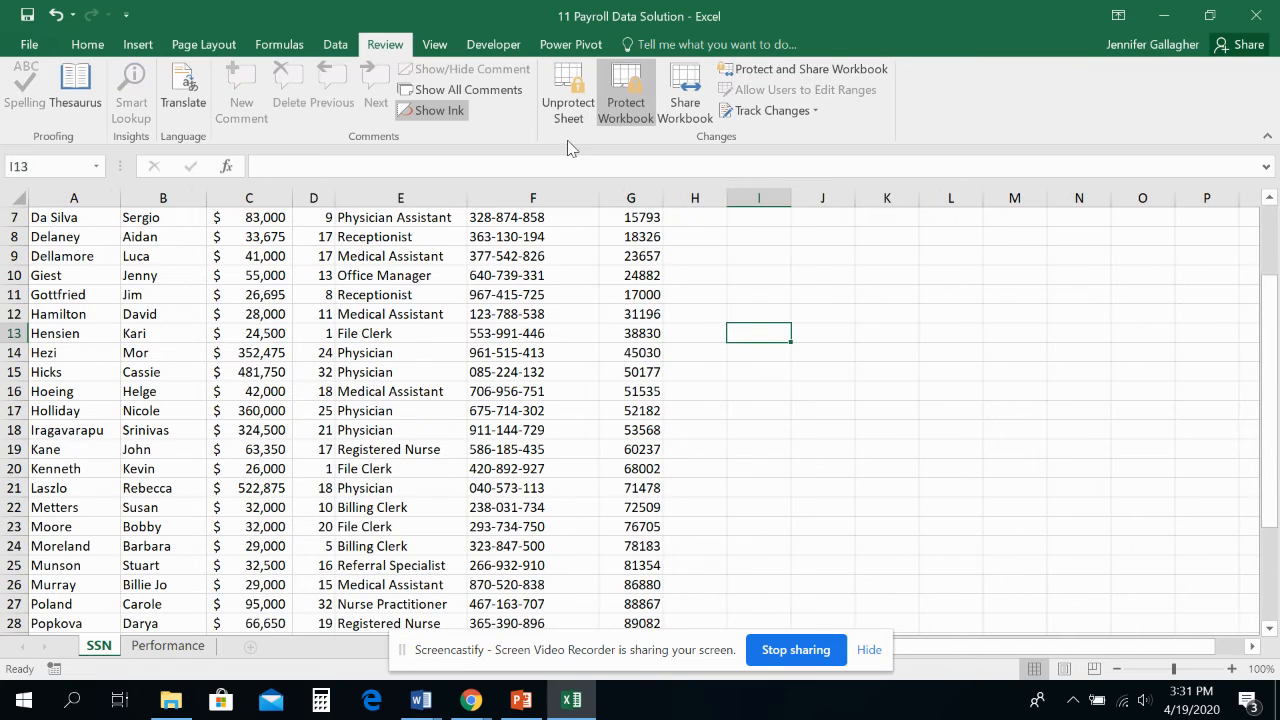
left_click(611, 95)
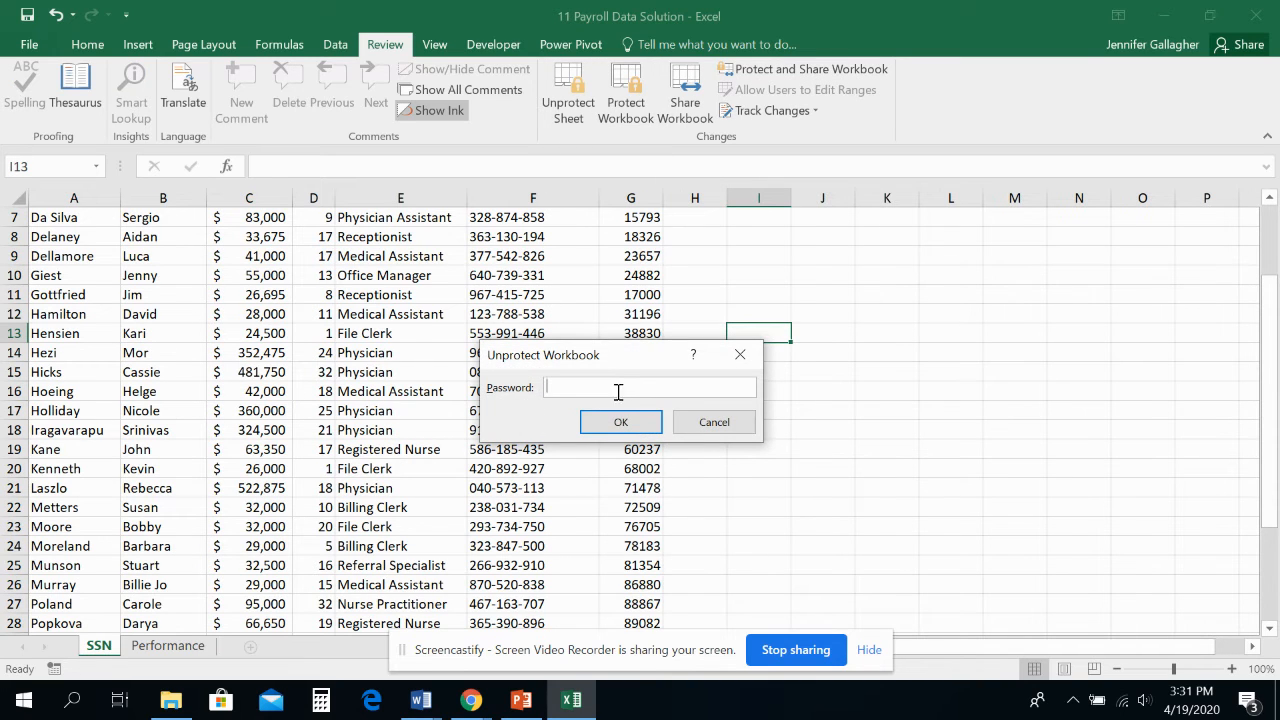
left_click(722, 424)
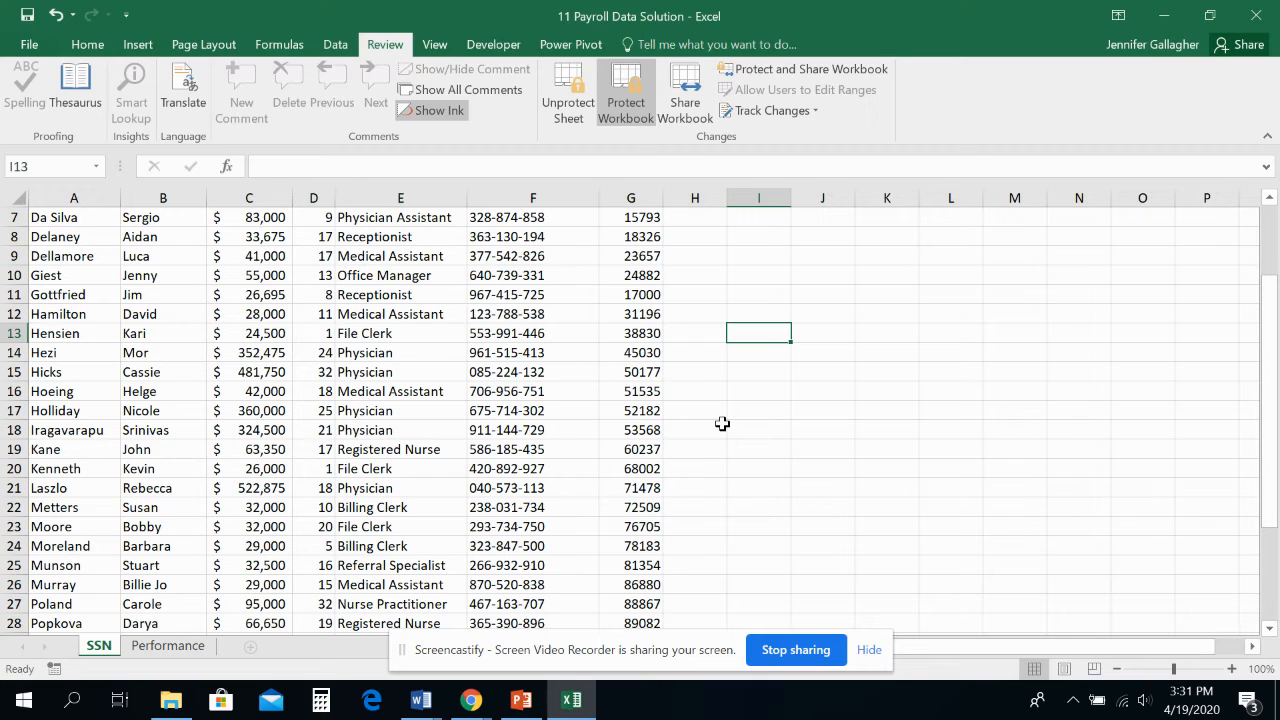
right_click(205, 646)
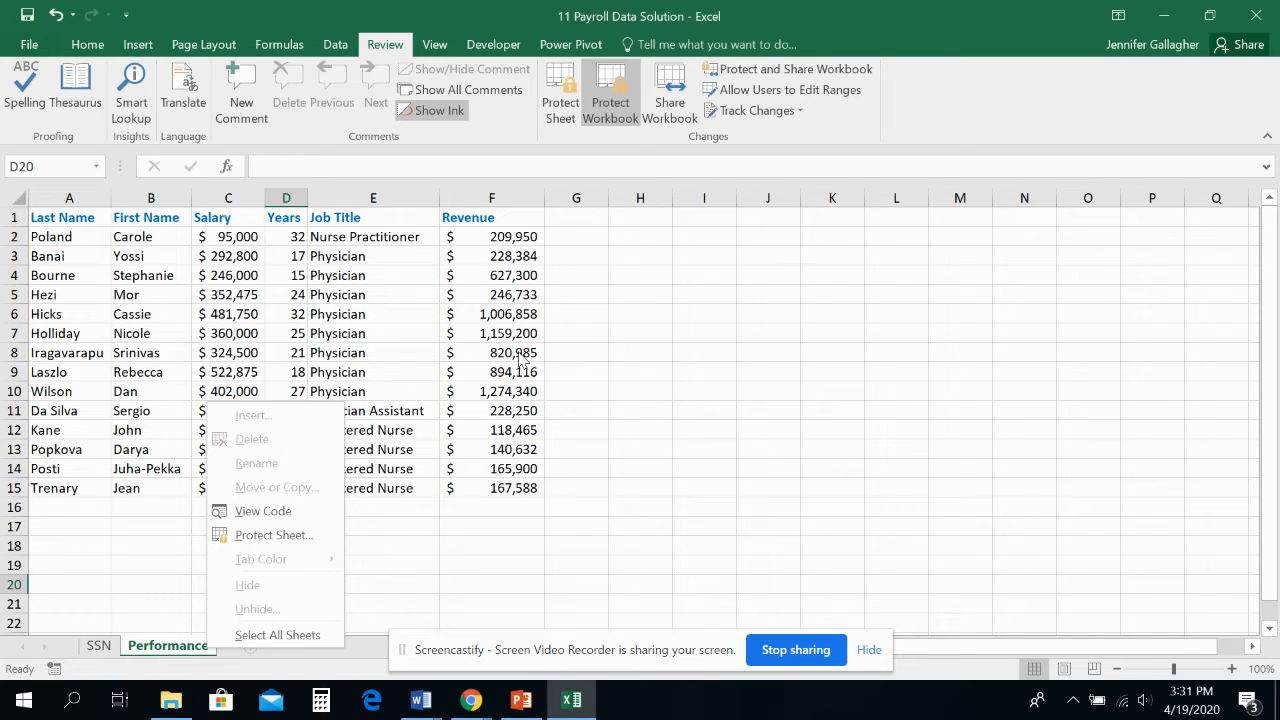
key("Escape")
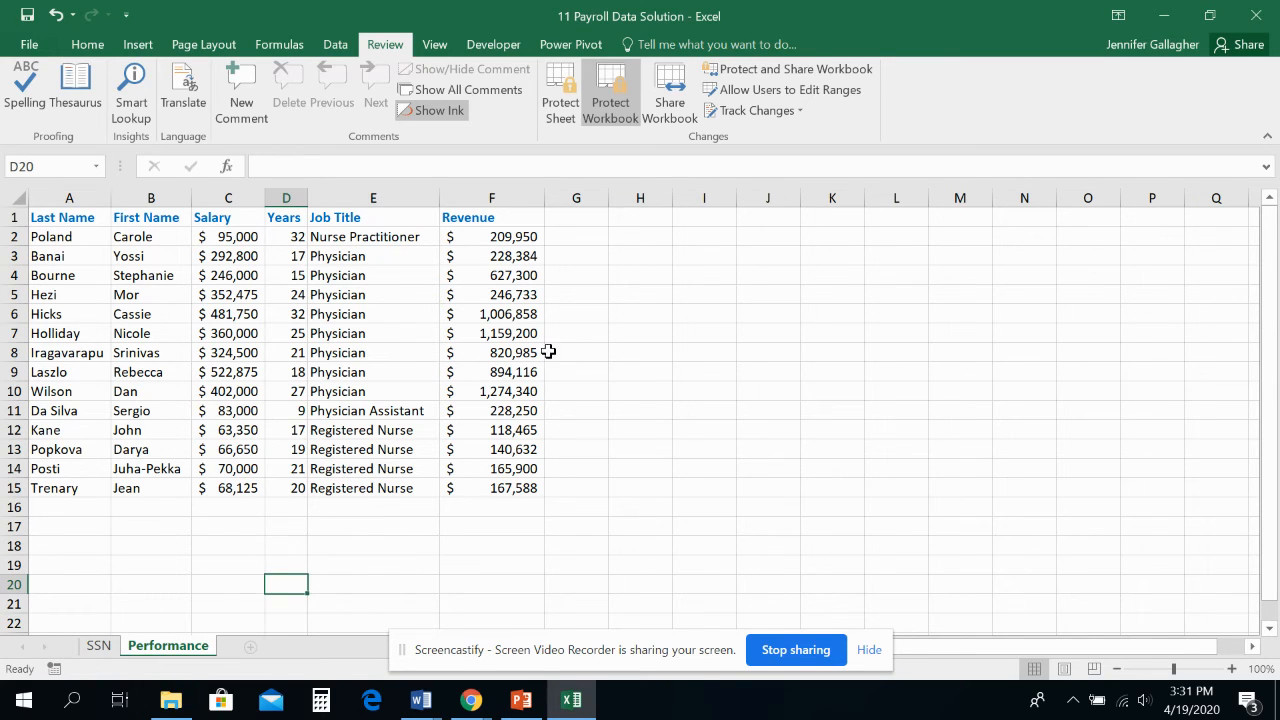
left_click(98, 645)
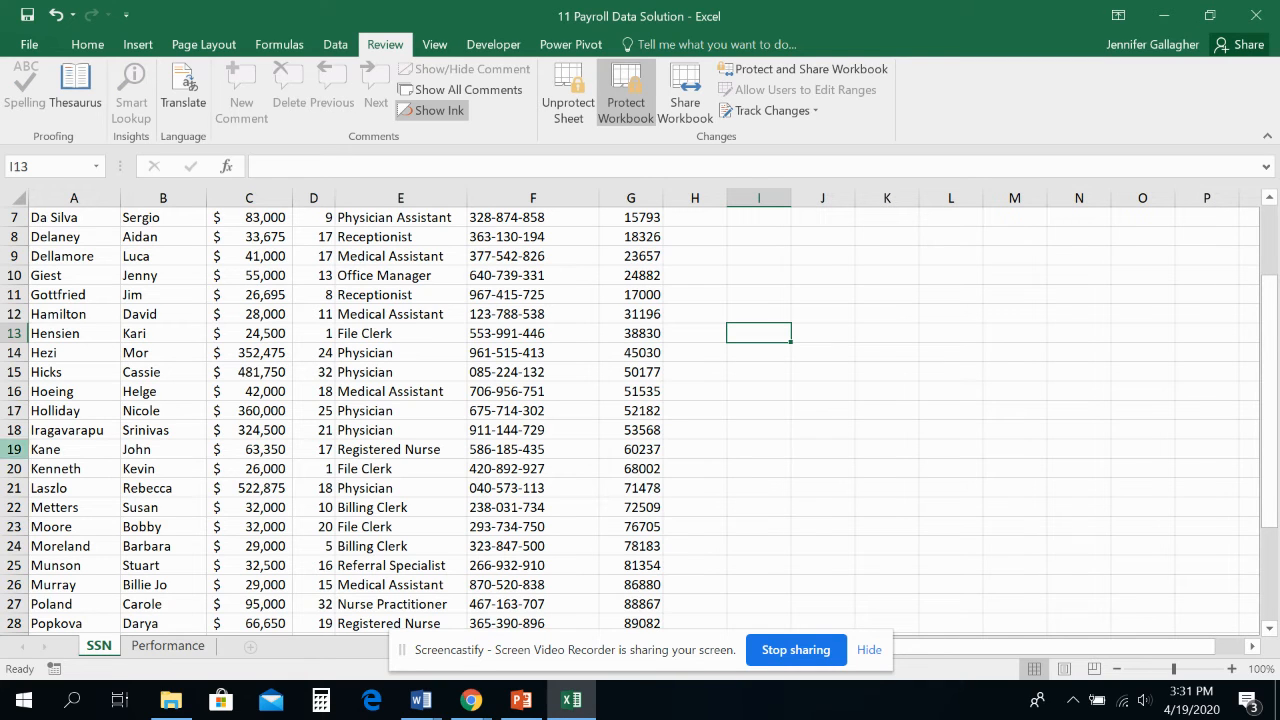
Begin saving the workbook to the current L11 - Practice Files - Excel 2016 - Copy folder and open the General Options for the save
left_click(29, 44)
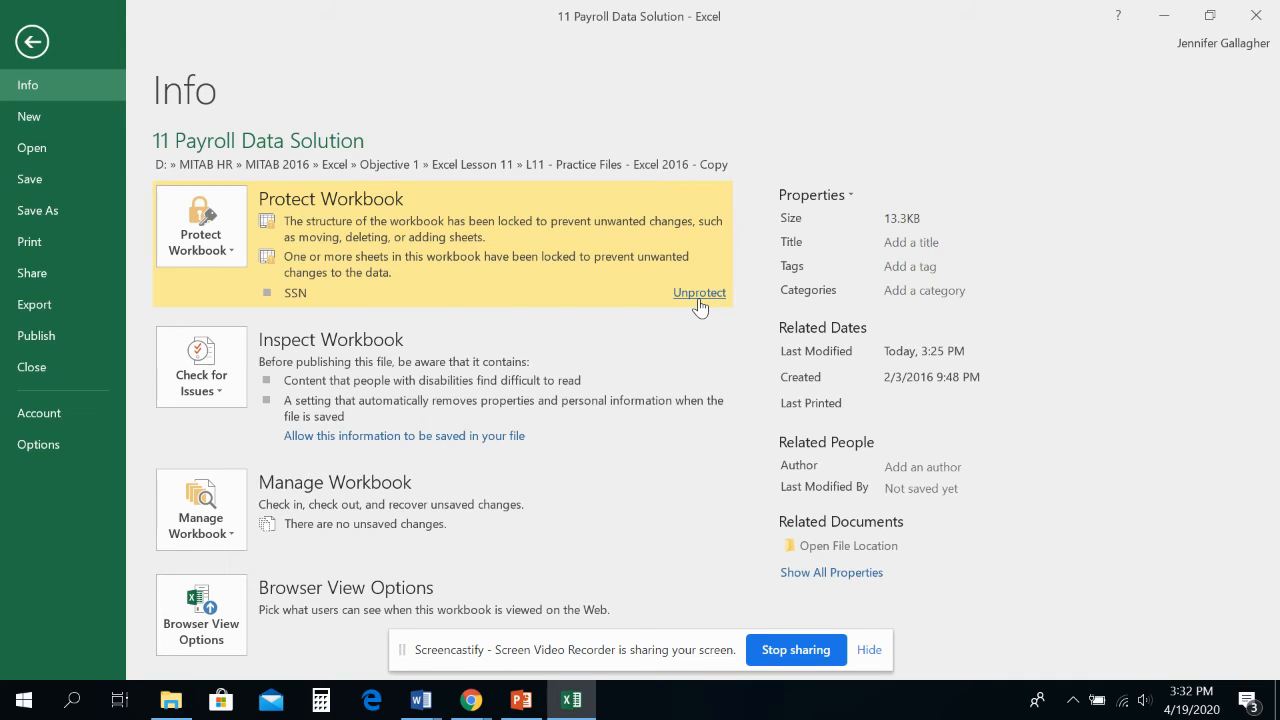
left_click(44, 212)
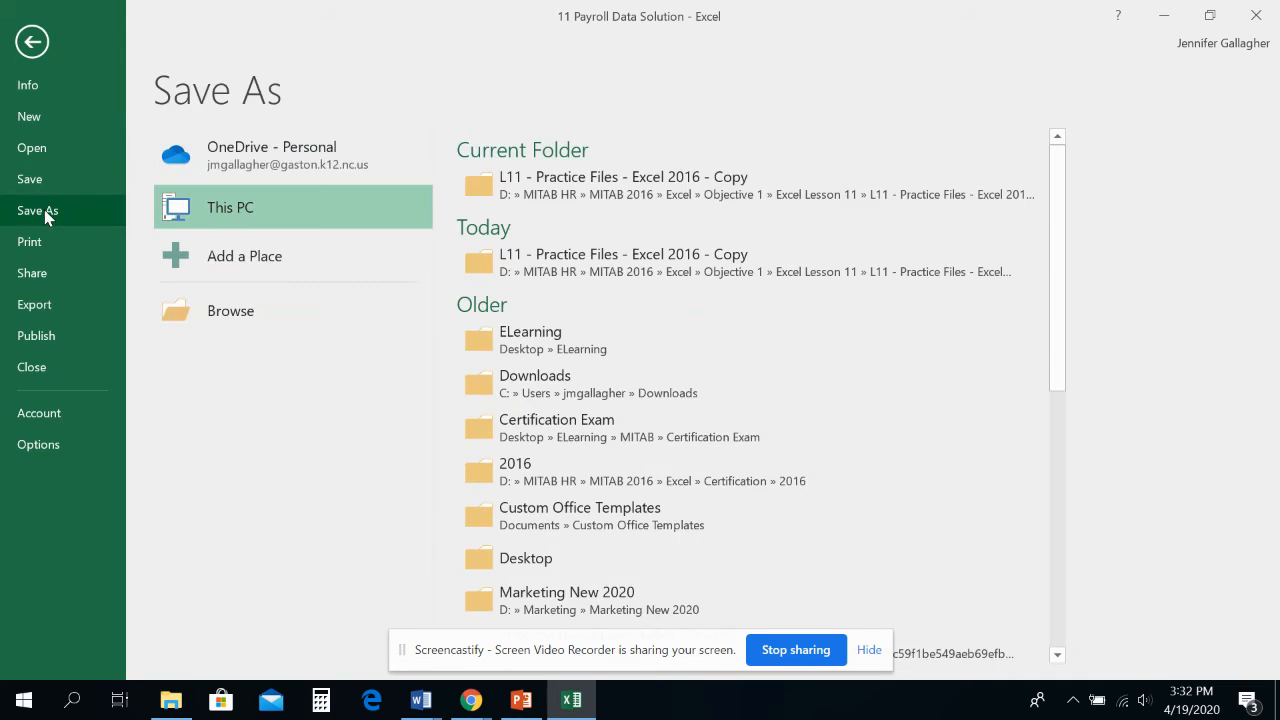
left_click(536, 190)
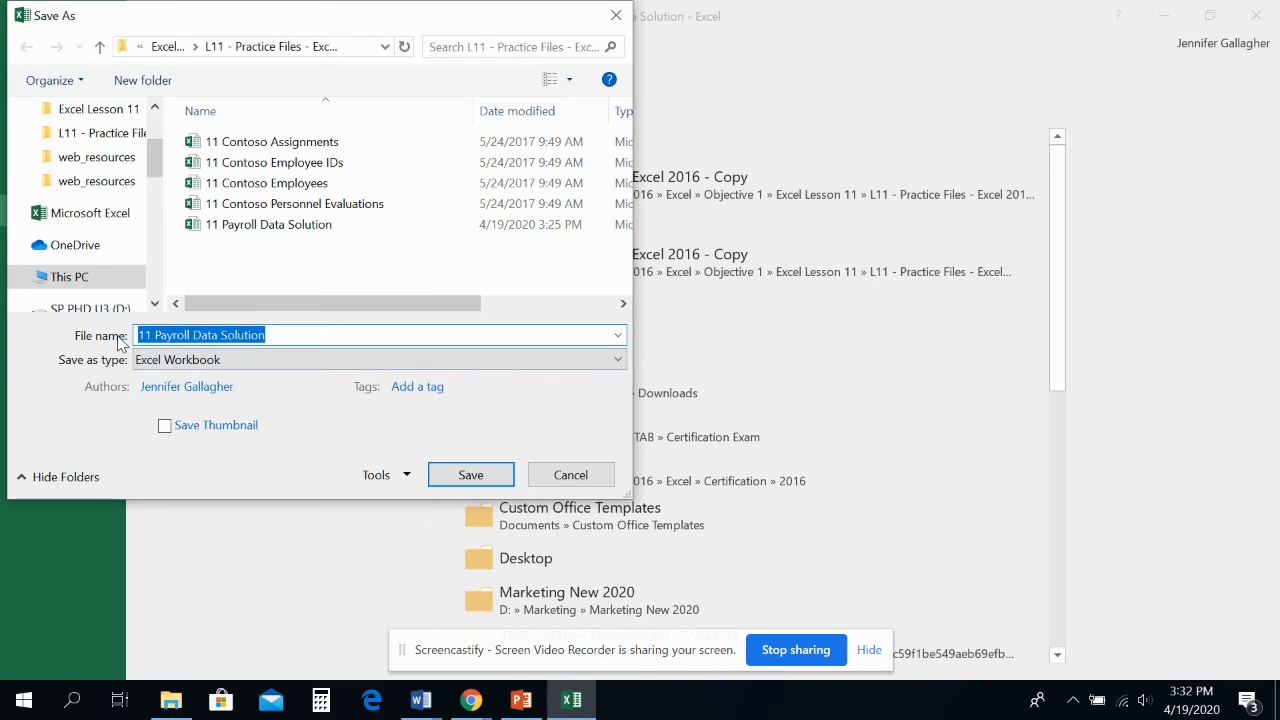
left_click(376, 476)
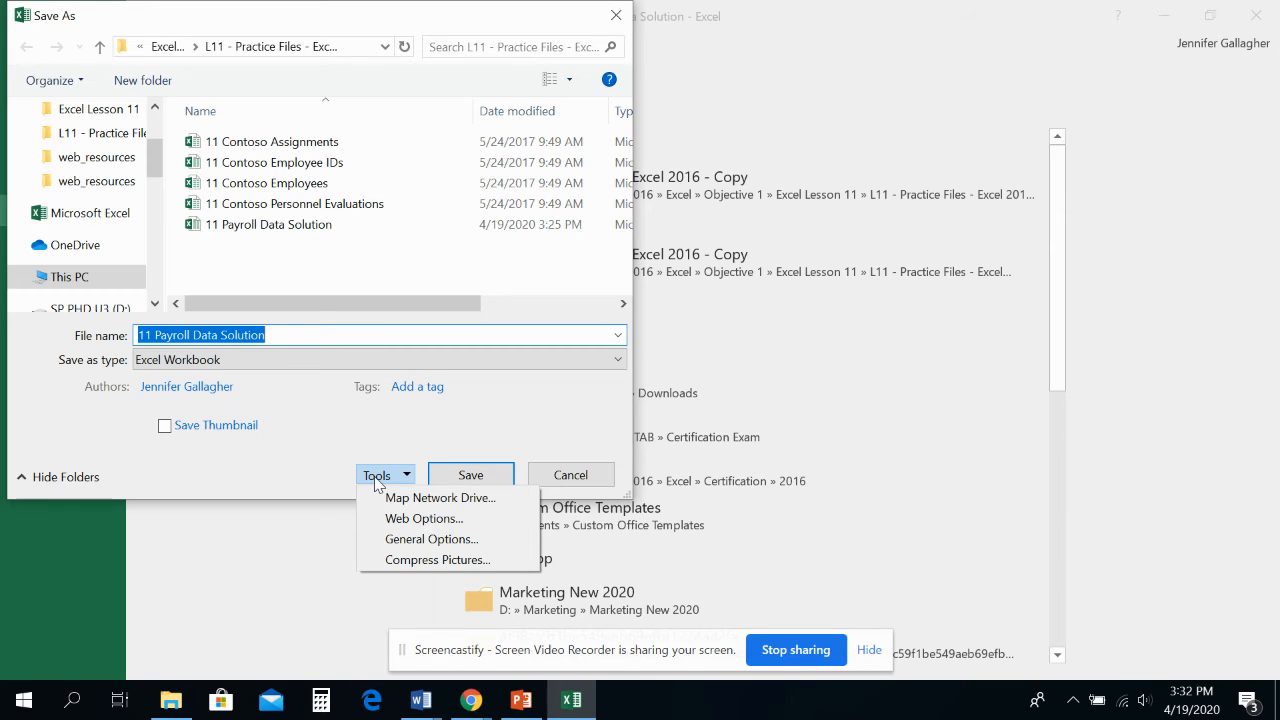
left_click(401, 538)
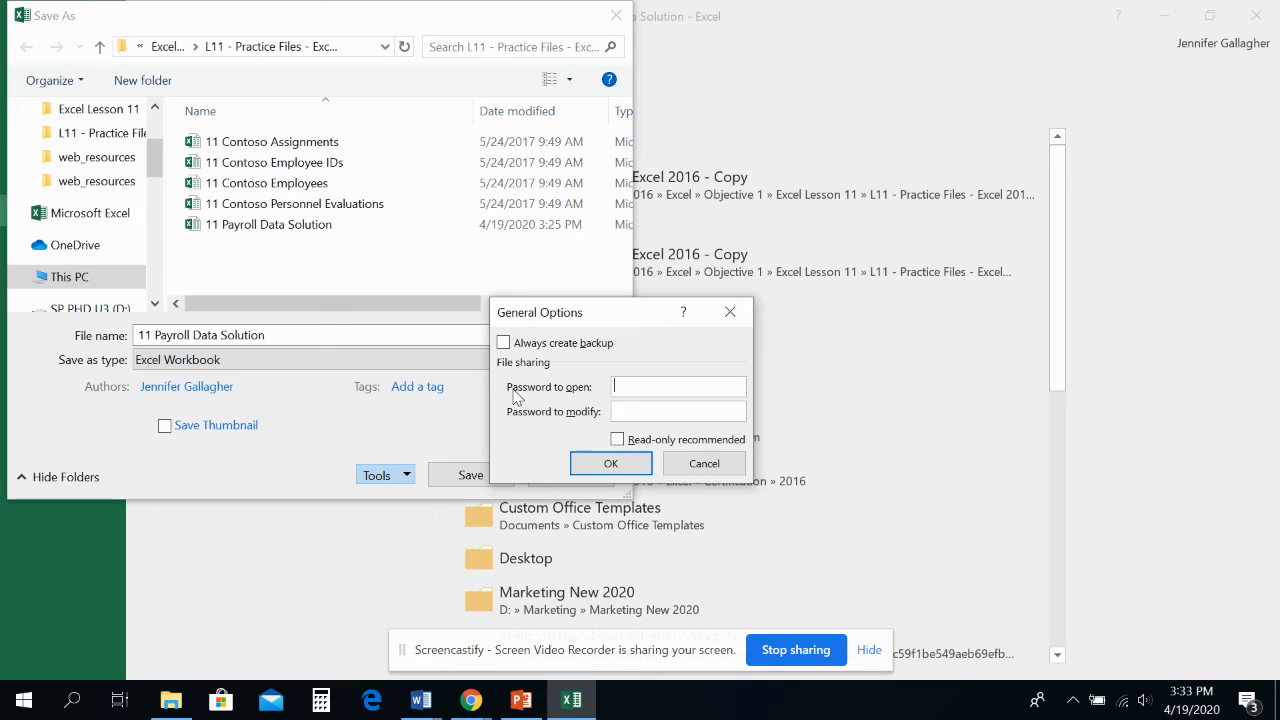
Set a password required to open the workbook and submit it
type("passwor")
left_click(640, 462)
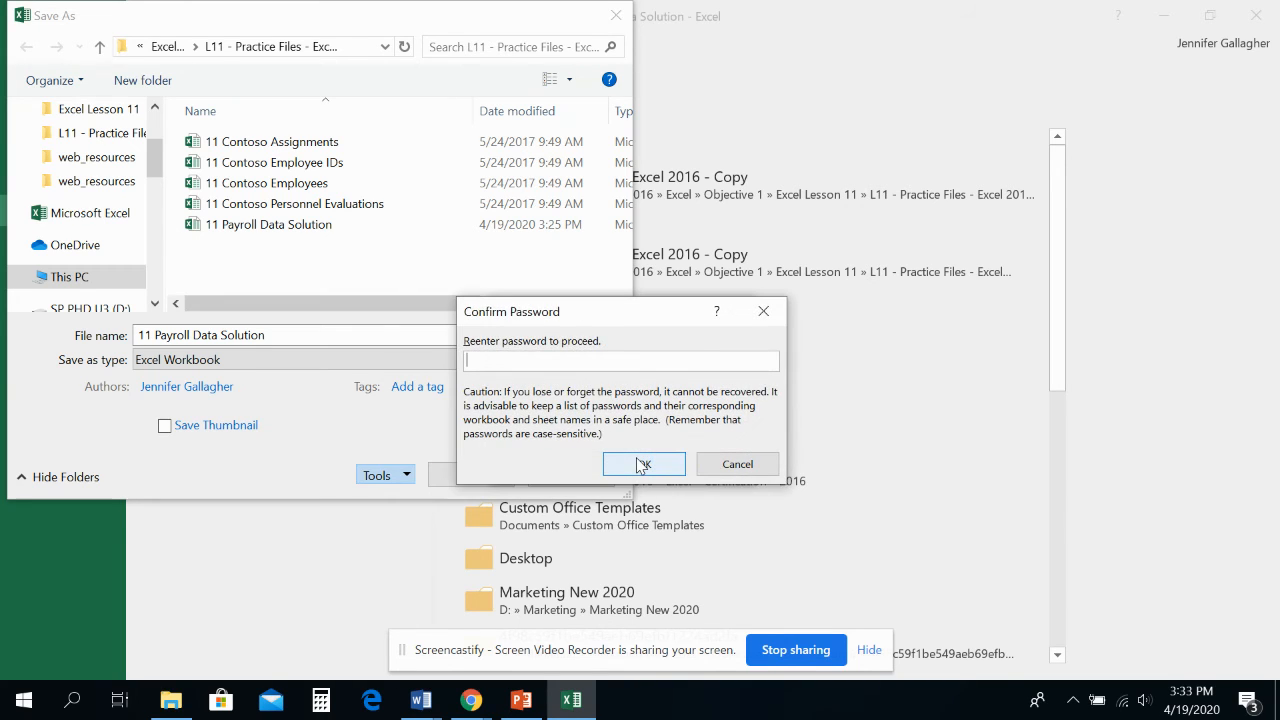
Re-enter the open password to confirm it, and save the workbook over the existing 11 Payroll Data Solution file
type("passwor")
left_click(641, 465)
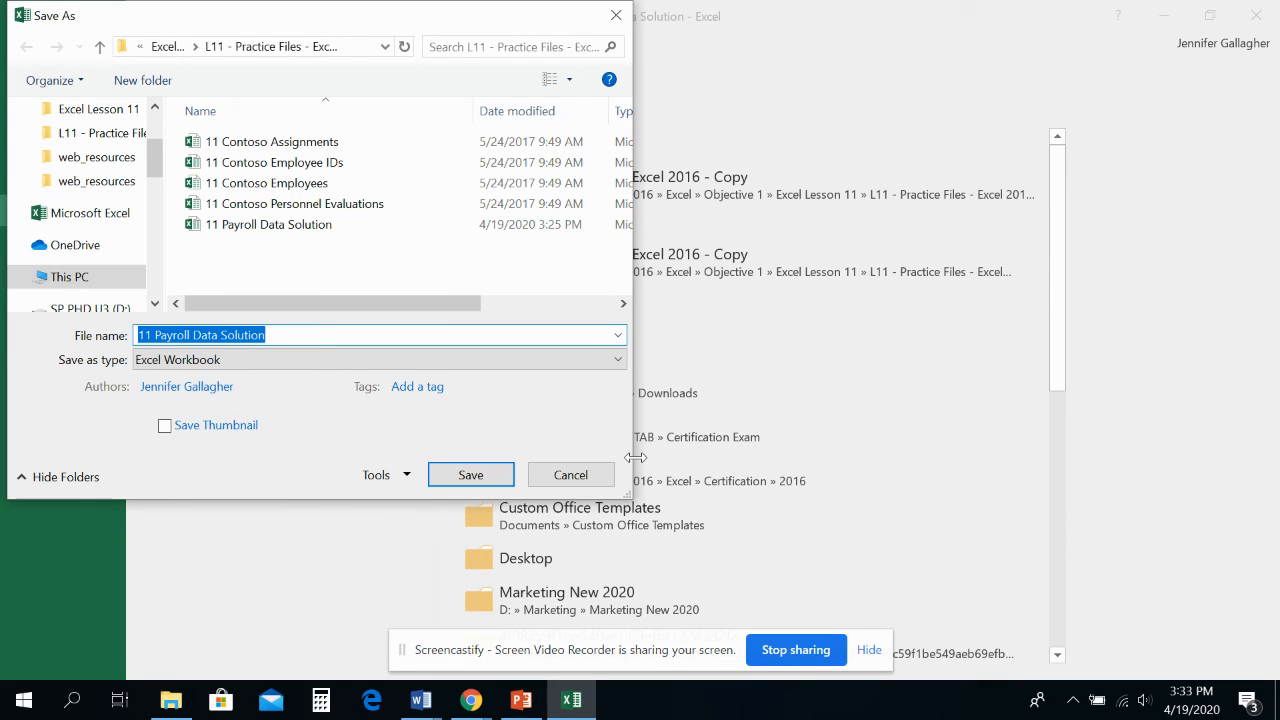
left_click(488, 477)
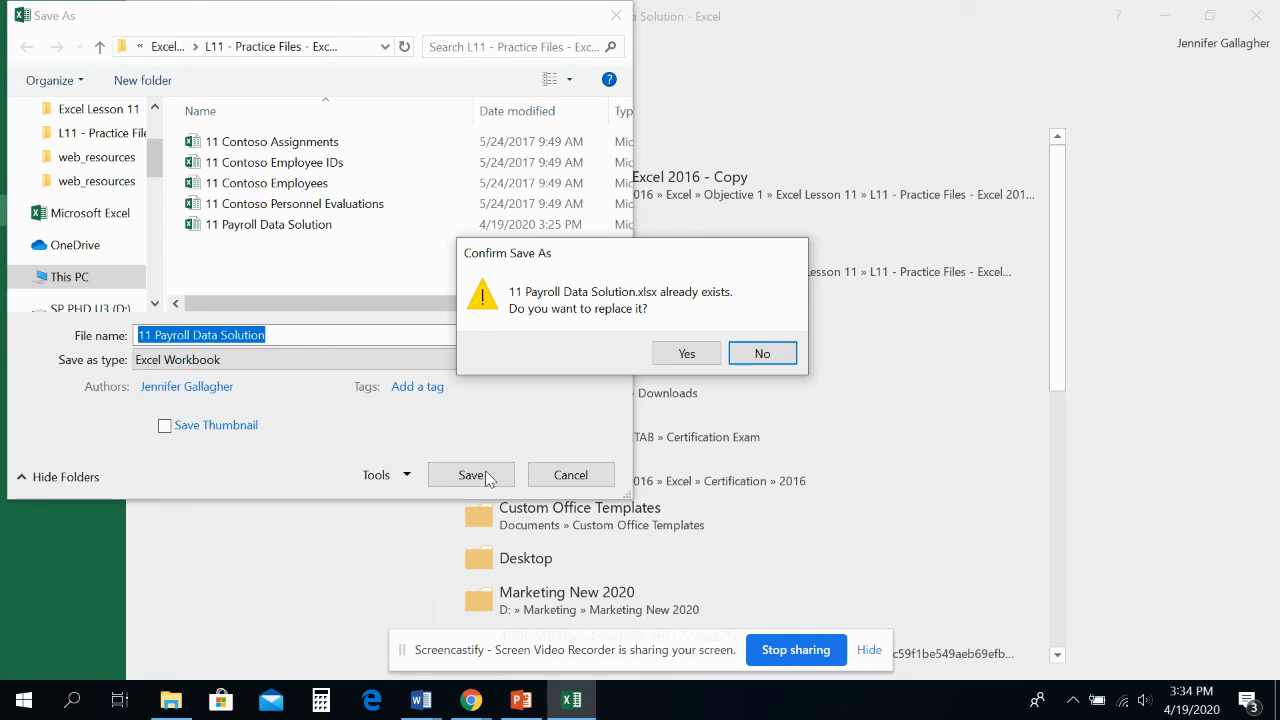
left_click(678, 356)
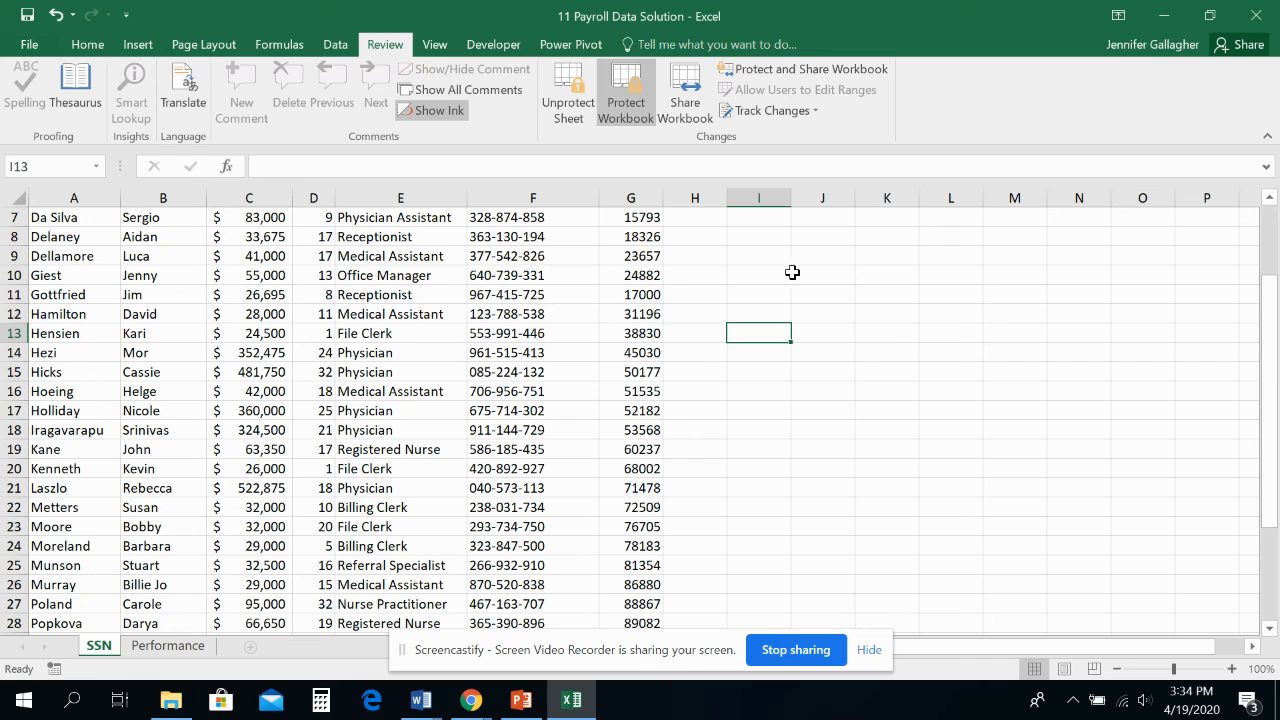
Close the workbook and reopen 11 Payroll Data Solution from its practice files folder in File Explorer
left_click(1262, 14)
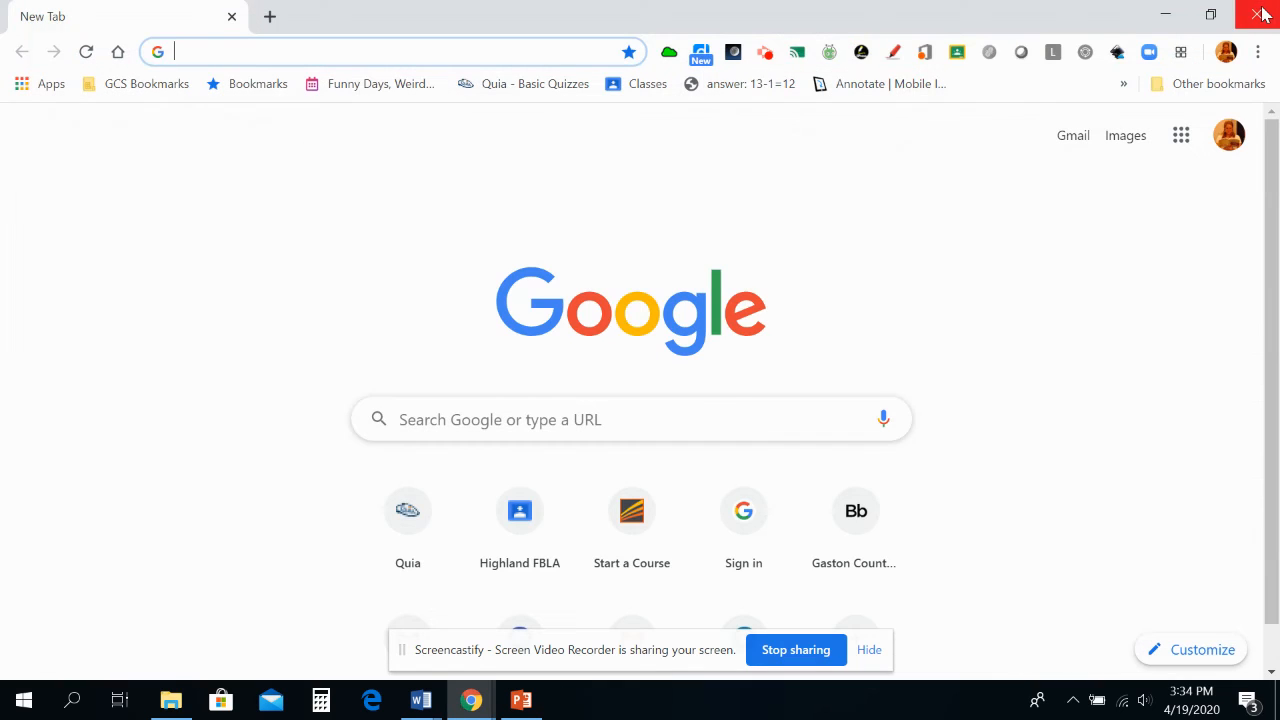
left_click(170, 700)
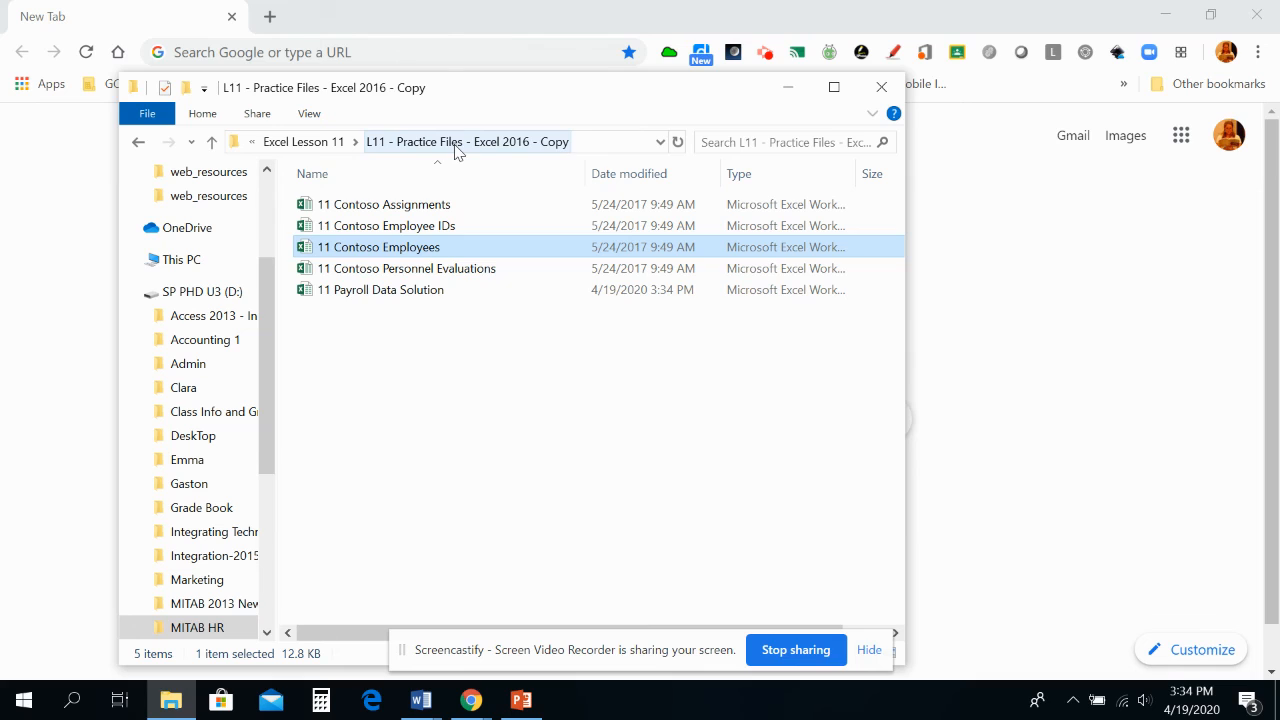
left_click(420, 292)
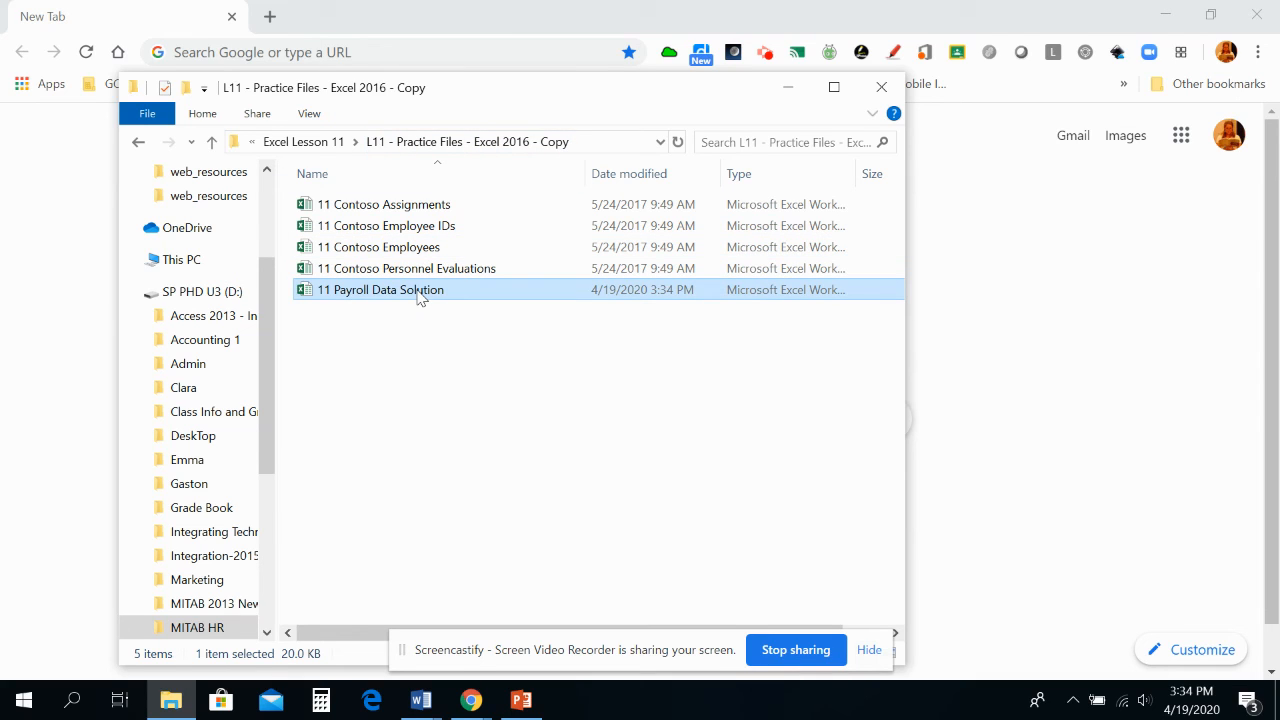
double_click(420, 292)
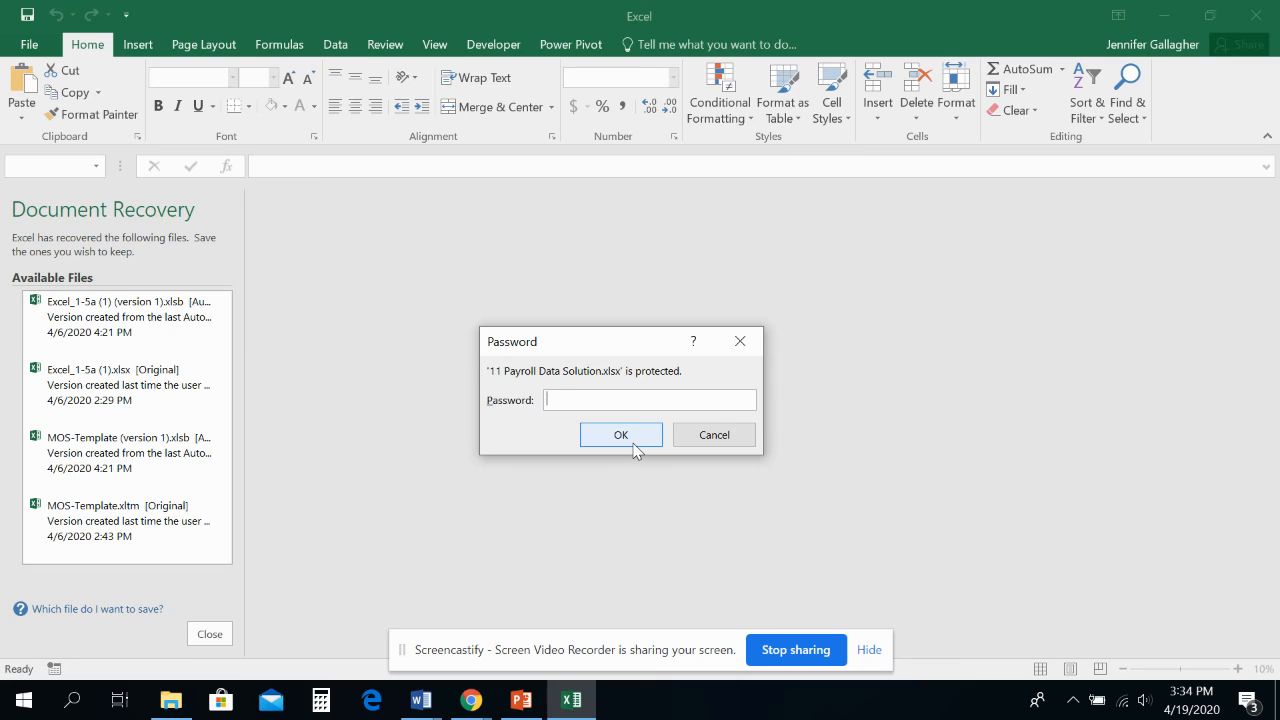
Test the file's open protection by submitting a password at the prompt, and dismiss the response
type("•••")
left_click(629, 440)
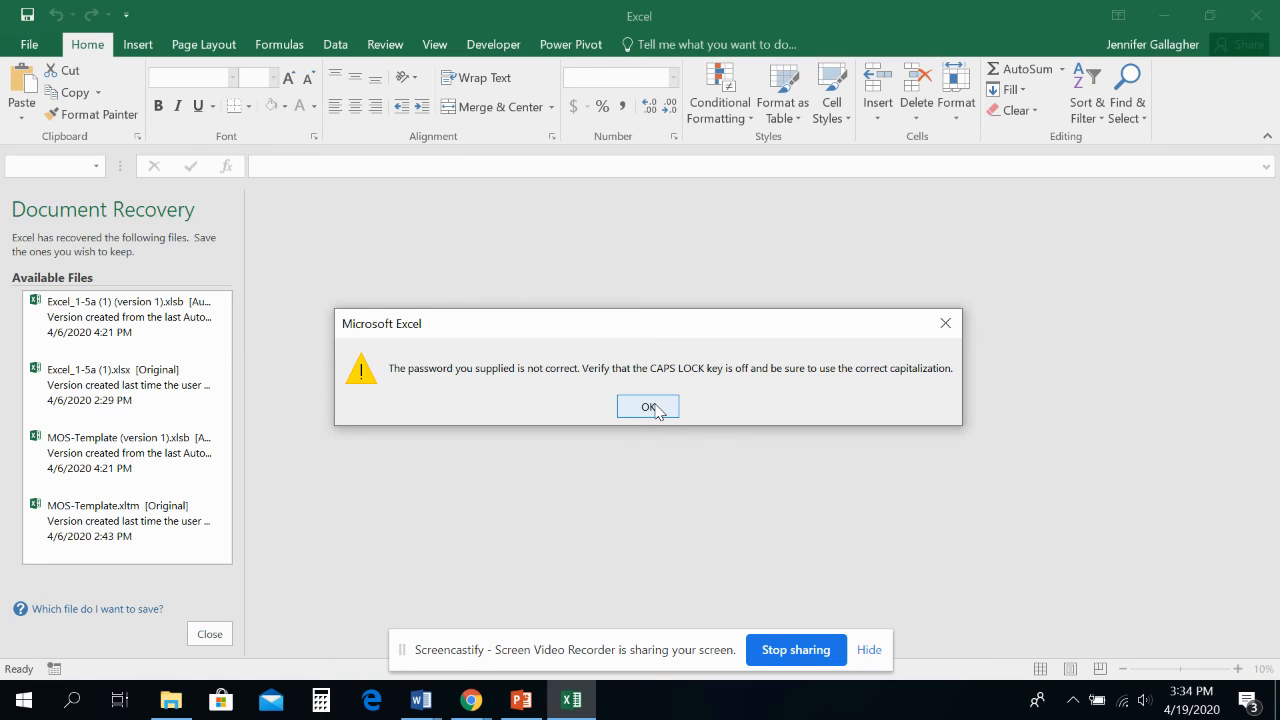
left_click(655, 408)
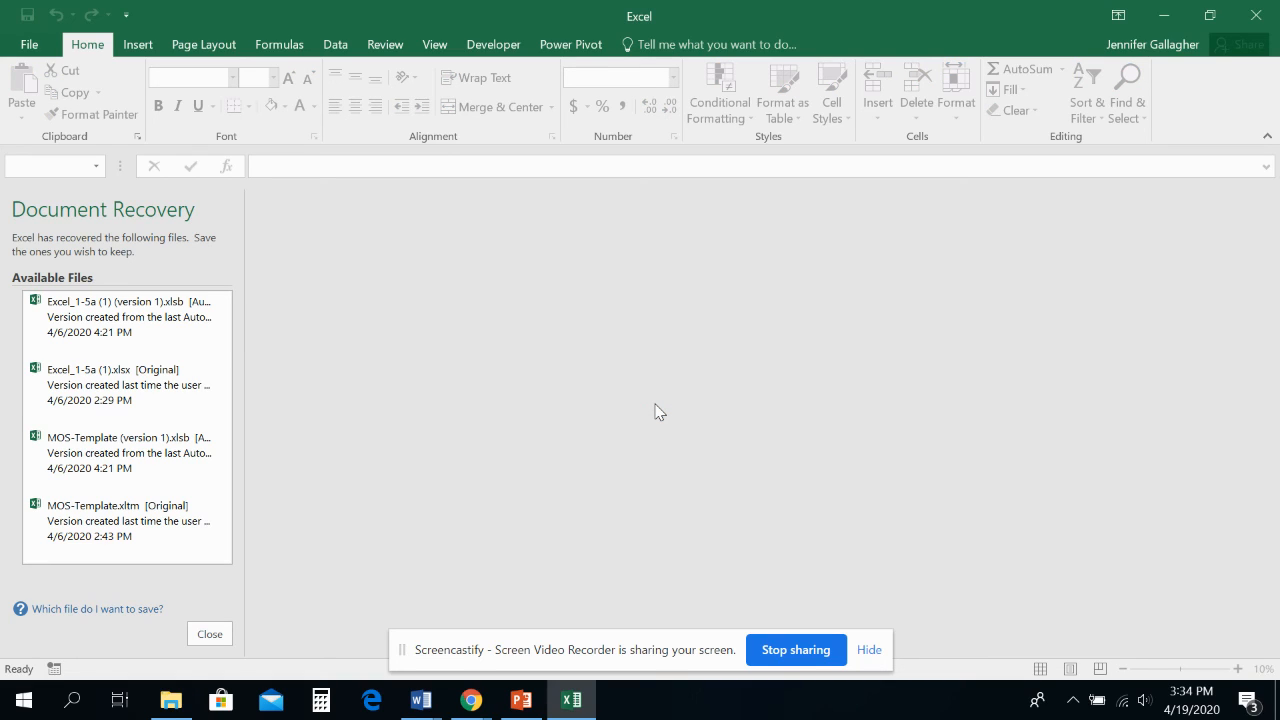